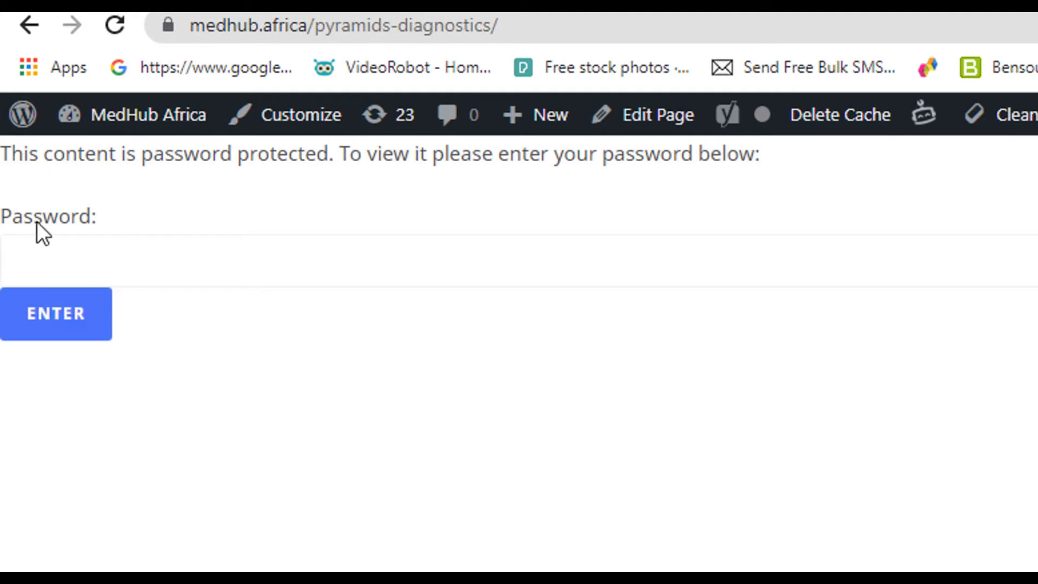
# Unlock the Pyramids Diagnostics page with the page password and open the Woji portal.
pyautogui.click(99, 272)
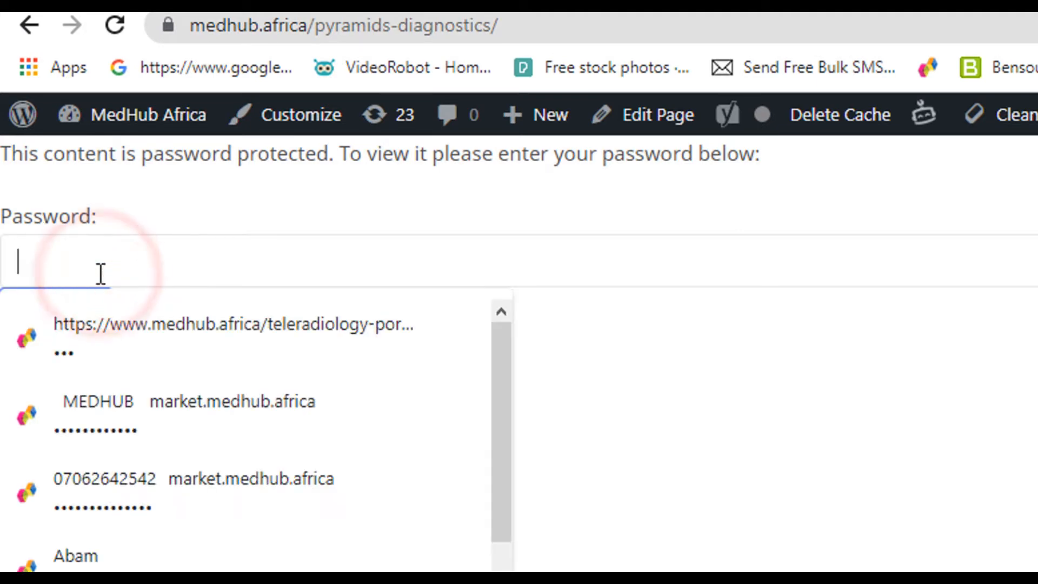
pyautogui.write('**')
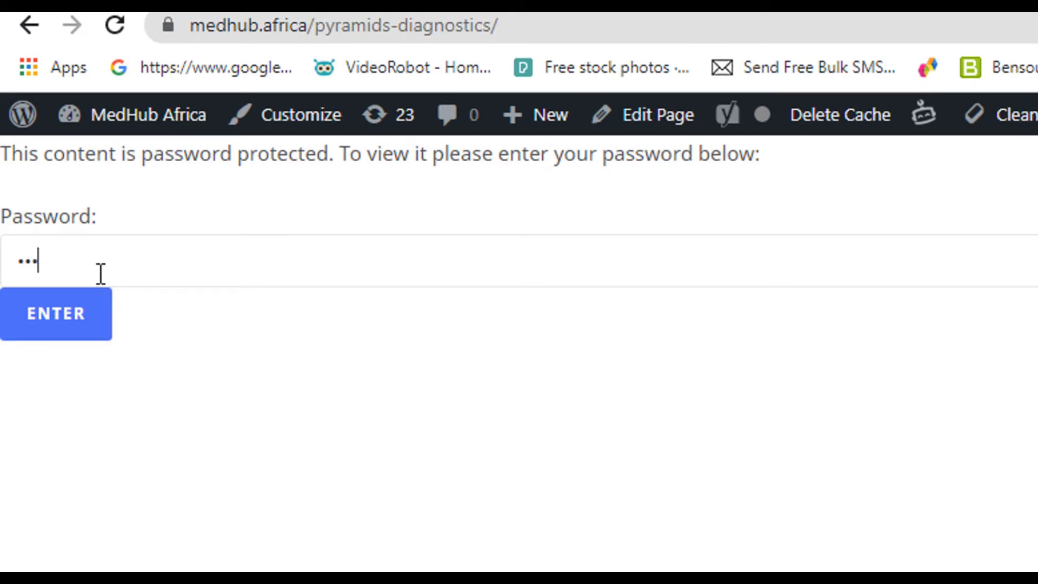
pyautogui.click(69, 313)
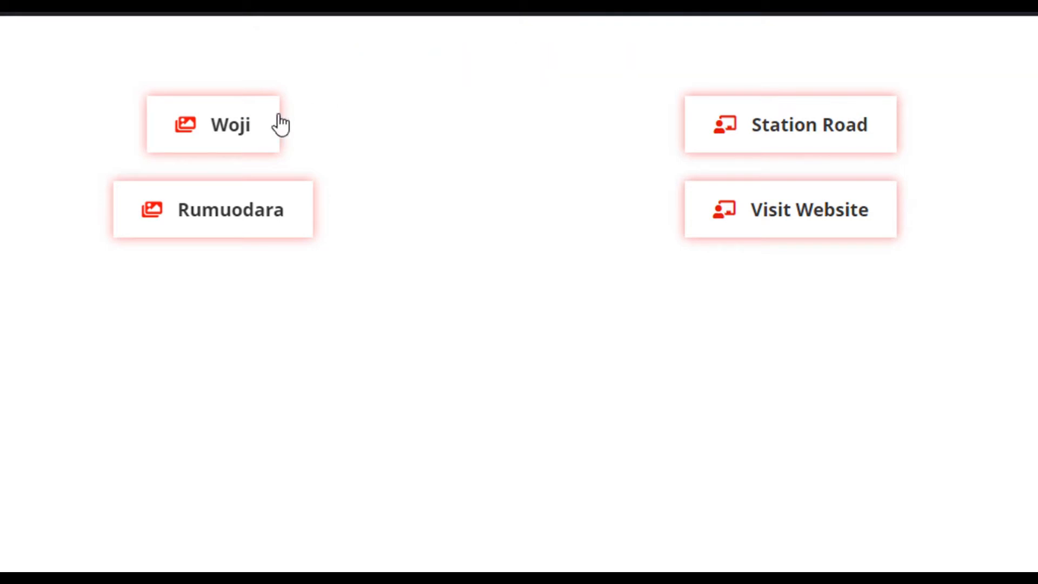
pyautogui.click(238, 124)
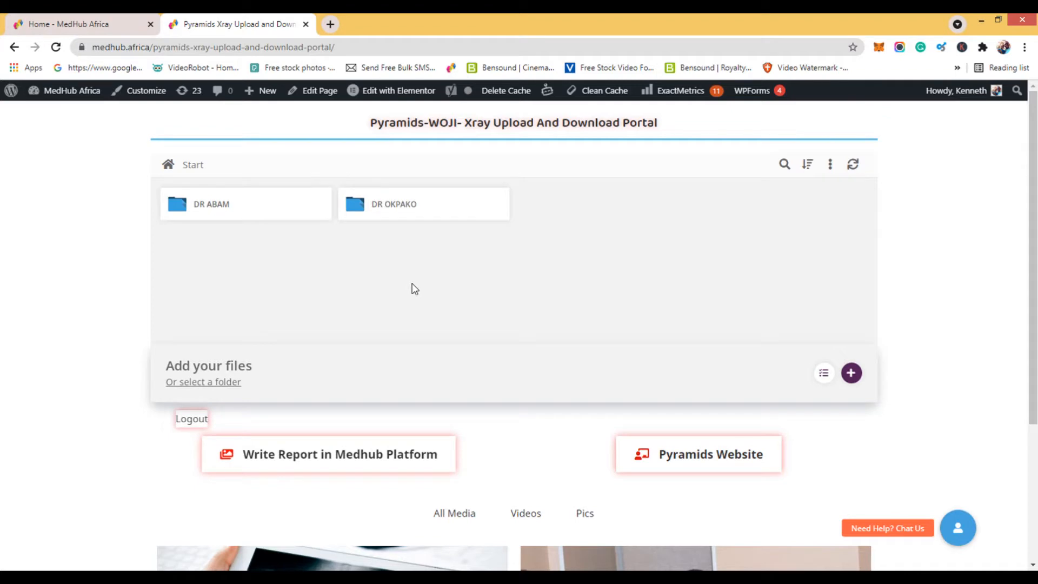
# Create a folder named "6TH AUGUST" inside the first doctor's folder.
pyautogui.click(222, 212)
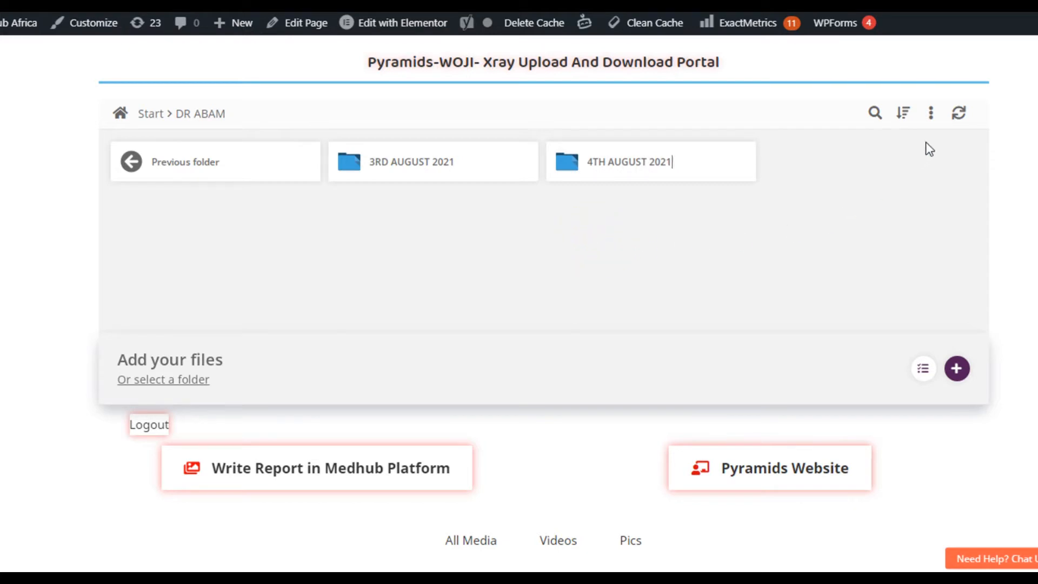
pyautogui.click(930, 115)
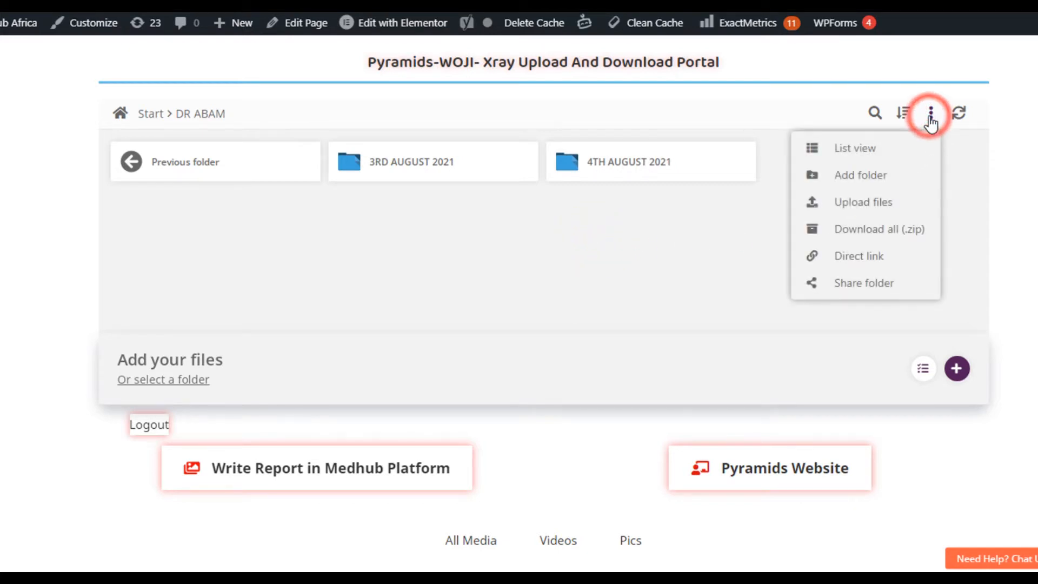
pyautogui.click(862, 183)
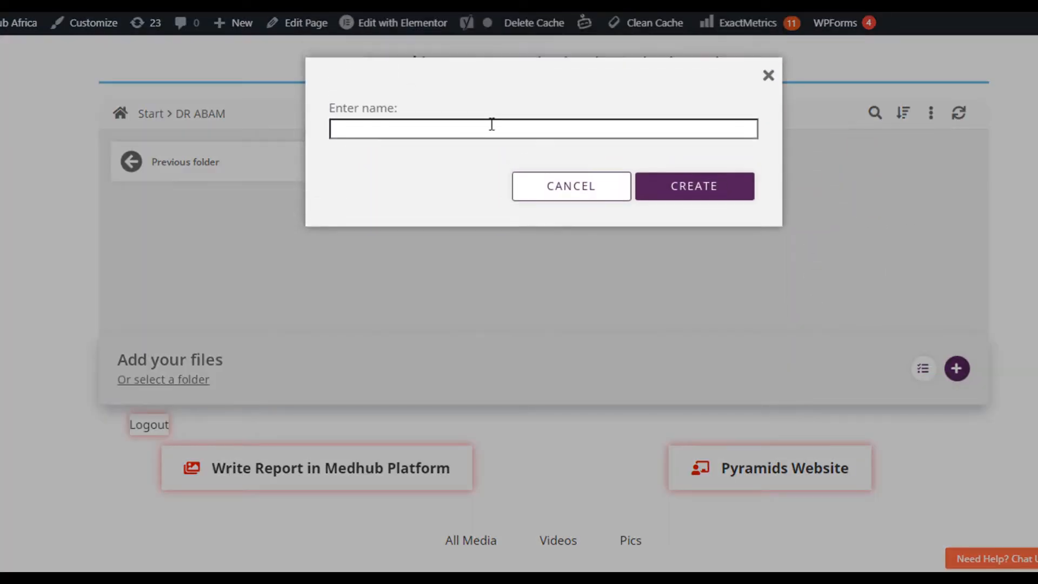
pyautogui.click(387, 131)
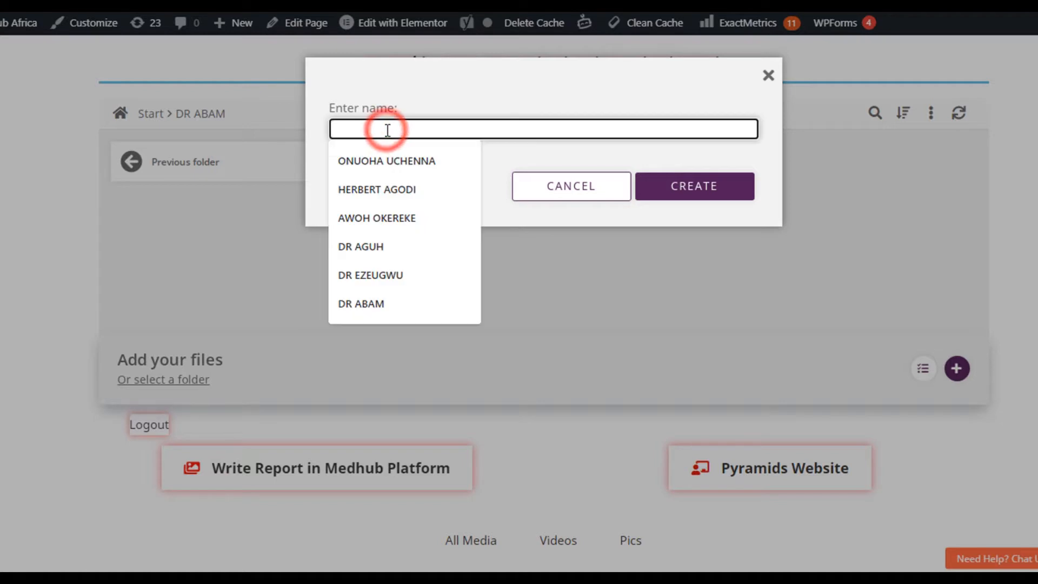
pyautogui.write('6')
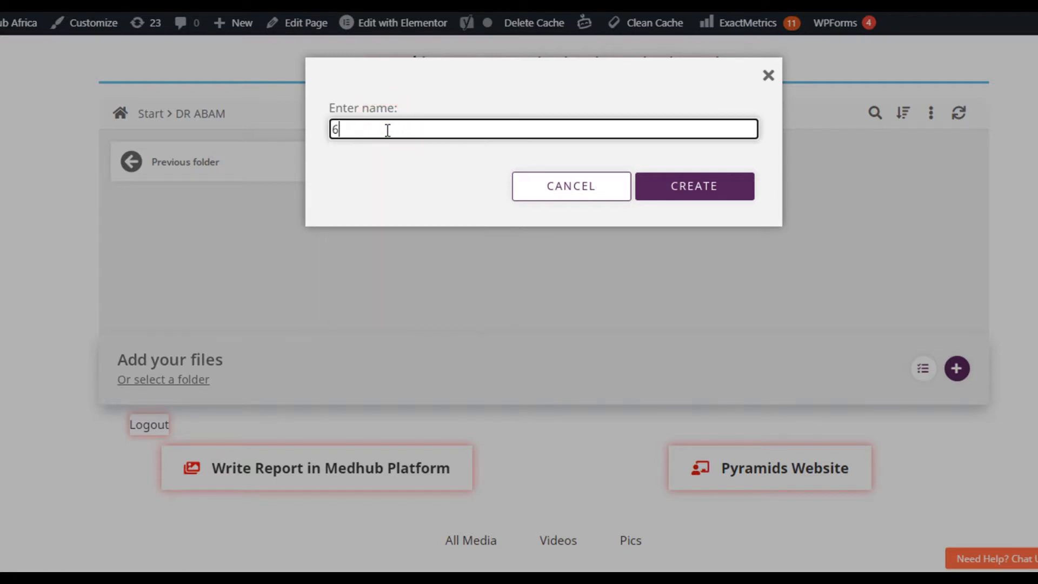
pyautogui.write('TH AUGUST')
pyautogui.click(684, 191)
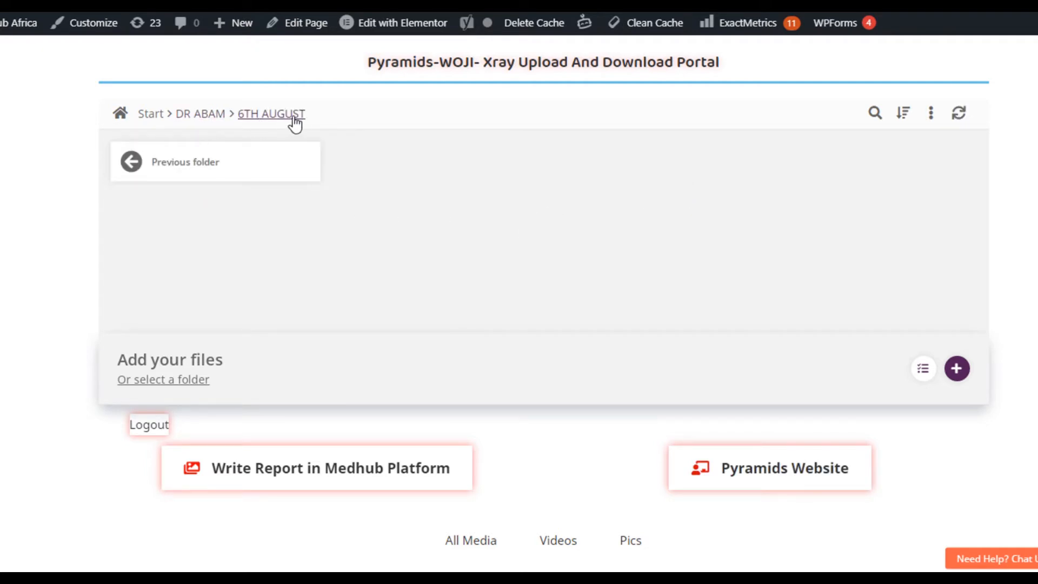
# Return to the doctor's folder and rename the "6TH AUGUST" folder to "6TH AUGUST 2021".
pyautogui.click(206, 119)
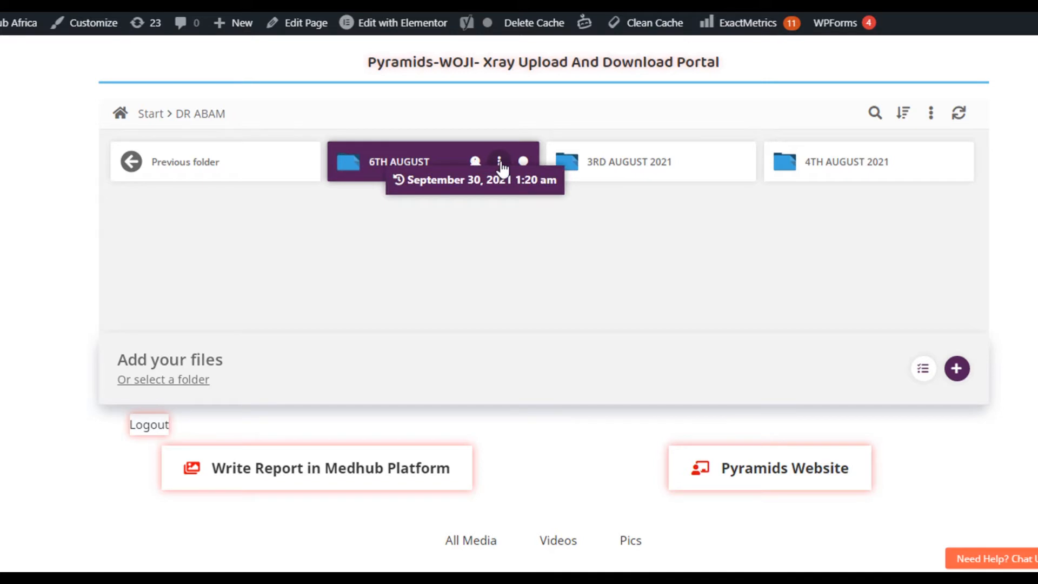
pyautogui.click(500, 162)
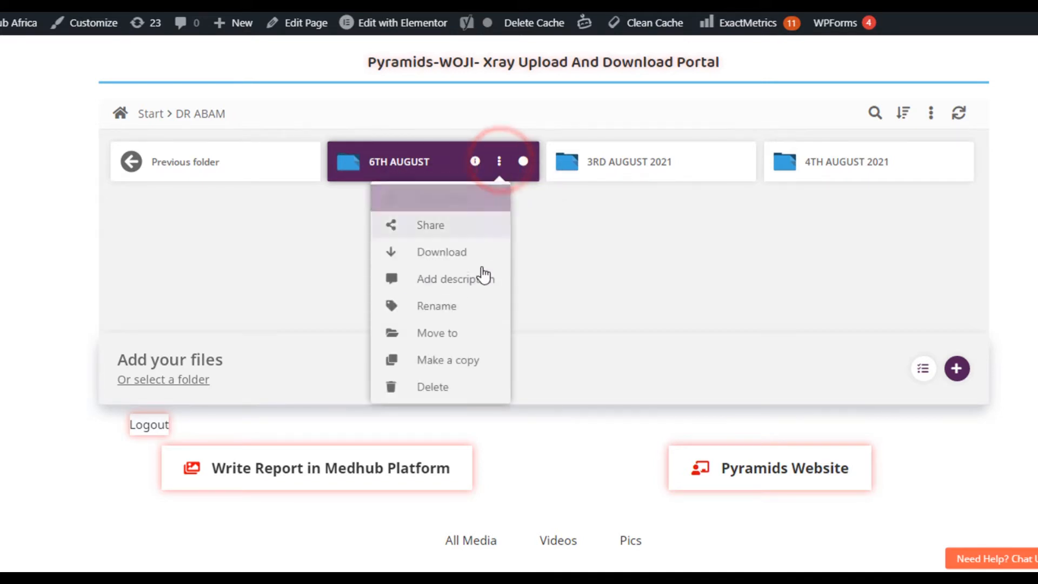
pyautogui.click(459, 306)
pyautogui.click(457, 127)
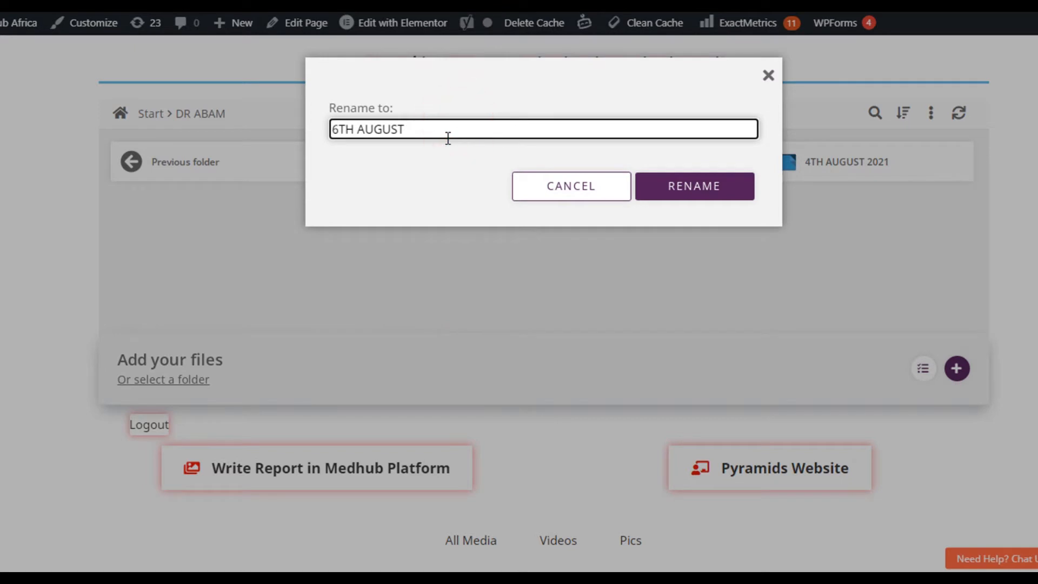
pyautogui.write('2021')
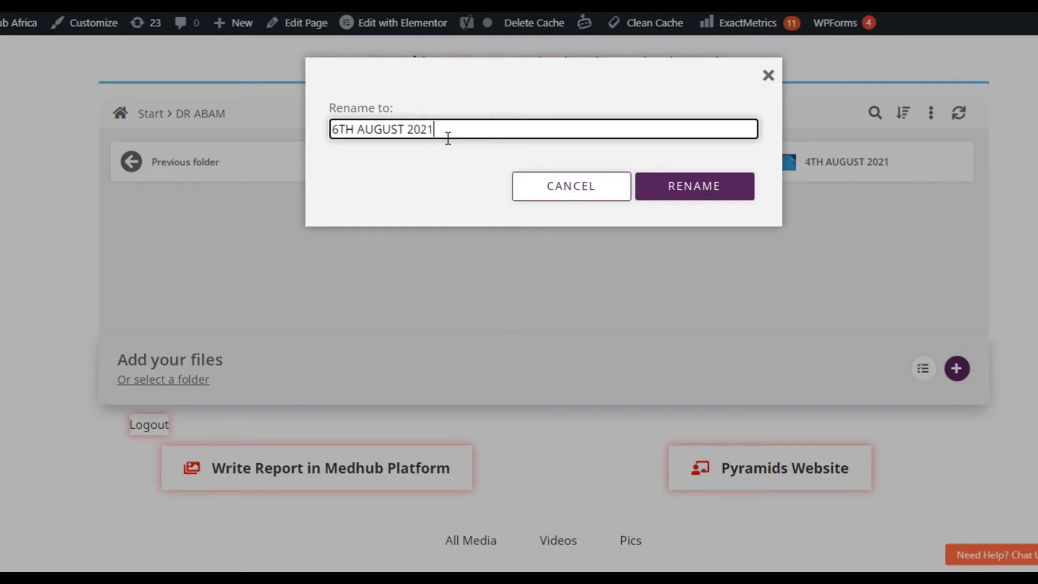
pyautogui.click(703, 186)
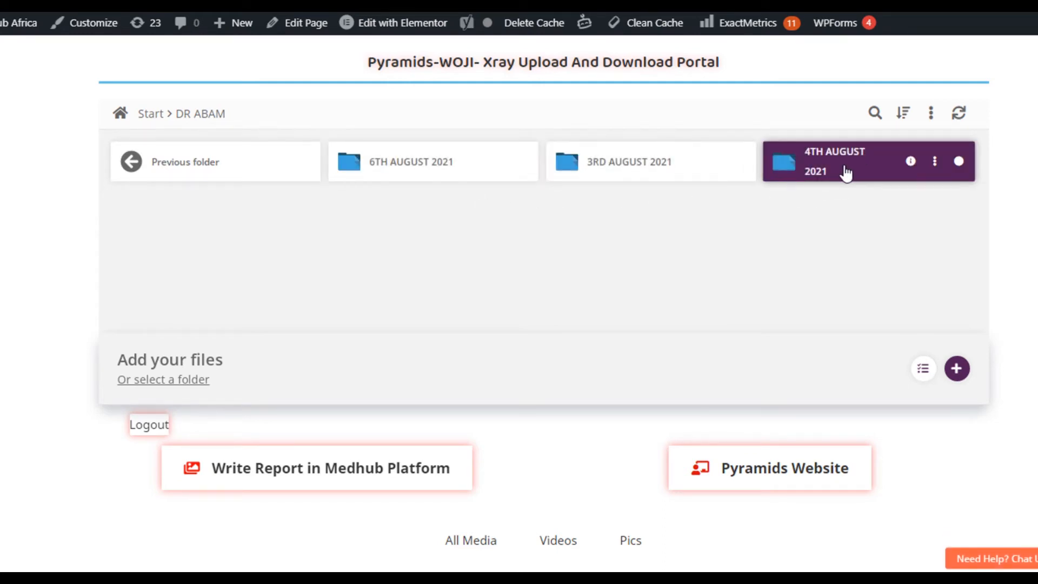
# Inside "6TH AUGUST 2021", create a patient folder named with the patient's full name followed by "35 YRS F".
pyautogui.click(414, 170)
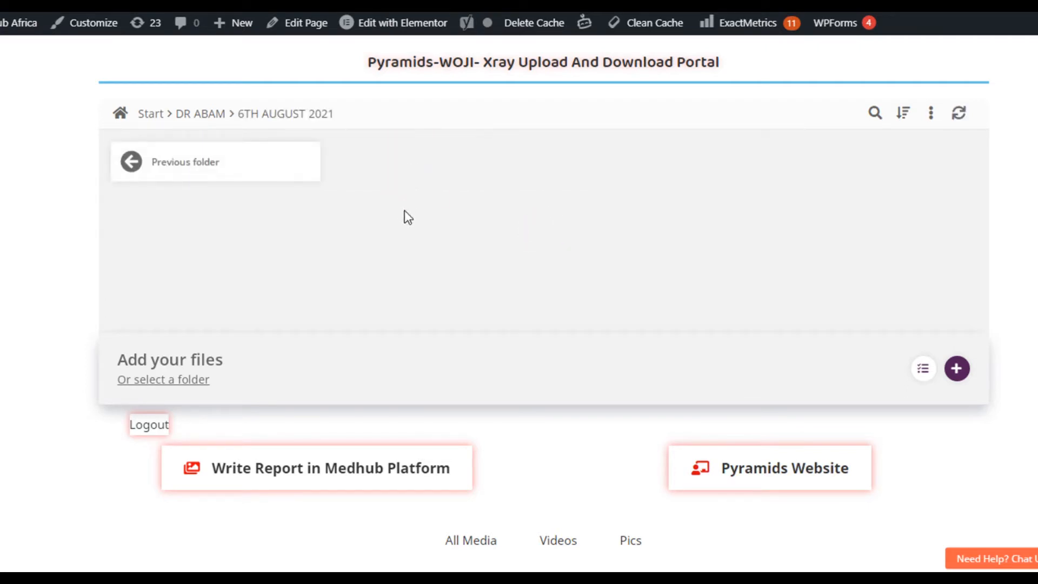
pyautogui.click(455, 209)
pyautogui.click(931, 113)
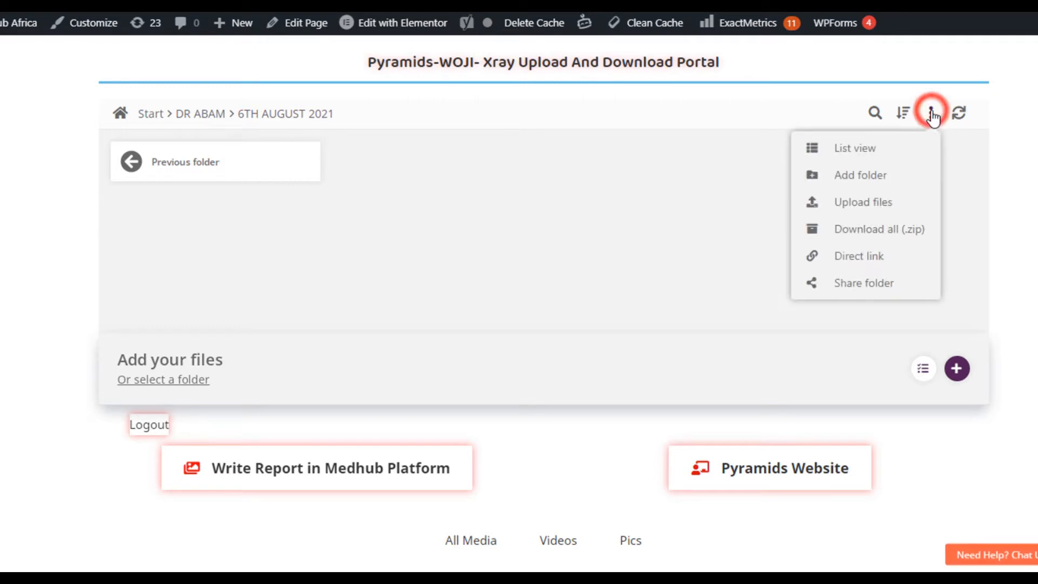
pyautogui.click(874, 185)
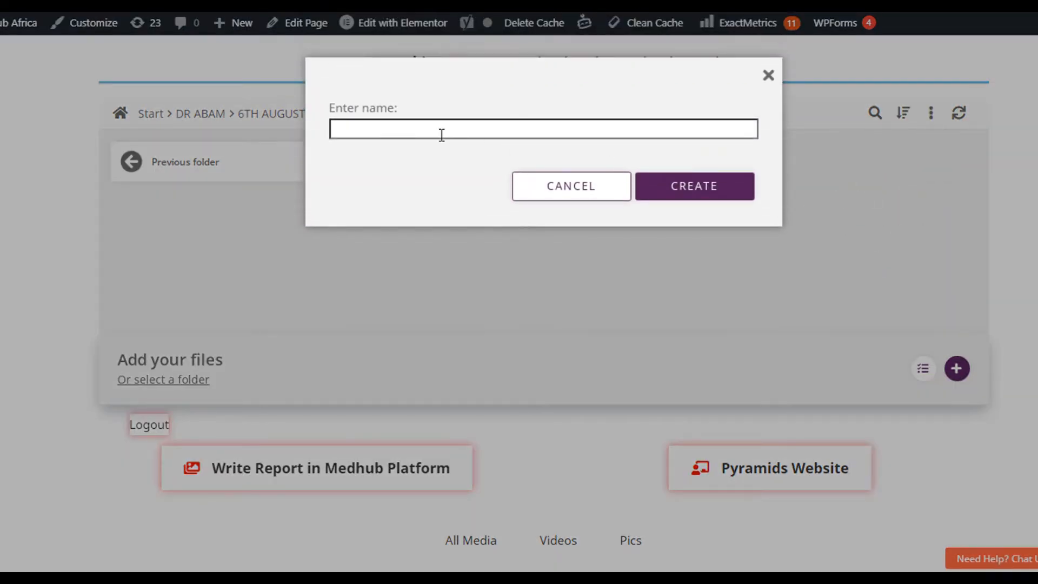
pyautogui.click(440, 130)
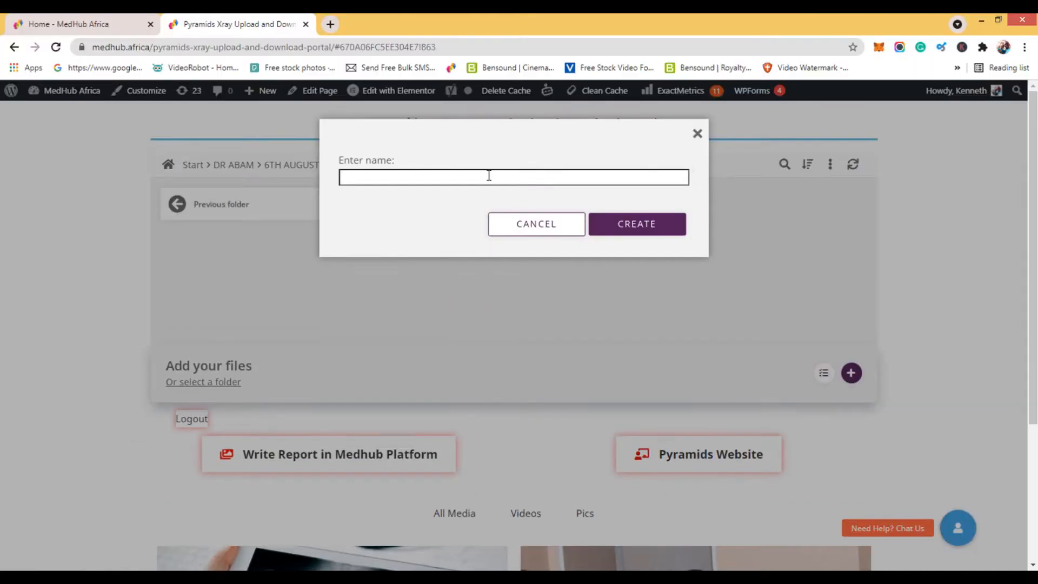
pyautogui.click(488, 175)
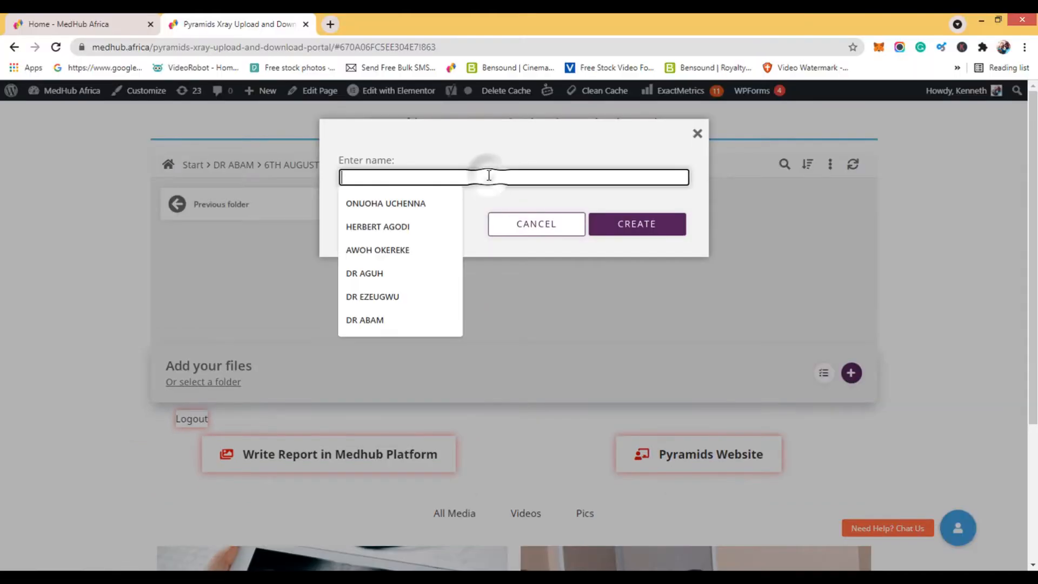
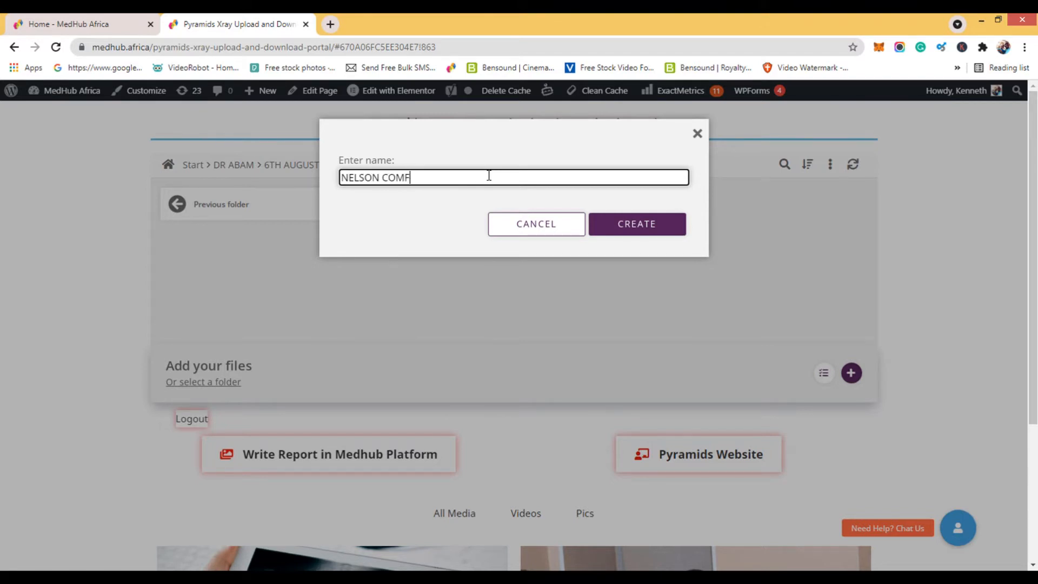
pyautogui.click(454, 176)
pyautogui.write('S F')
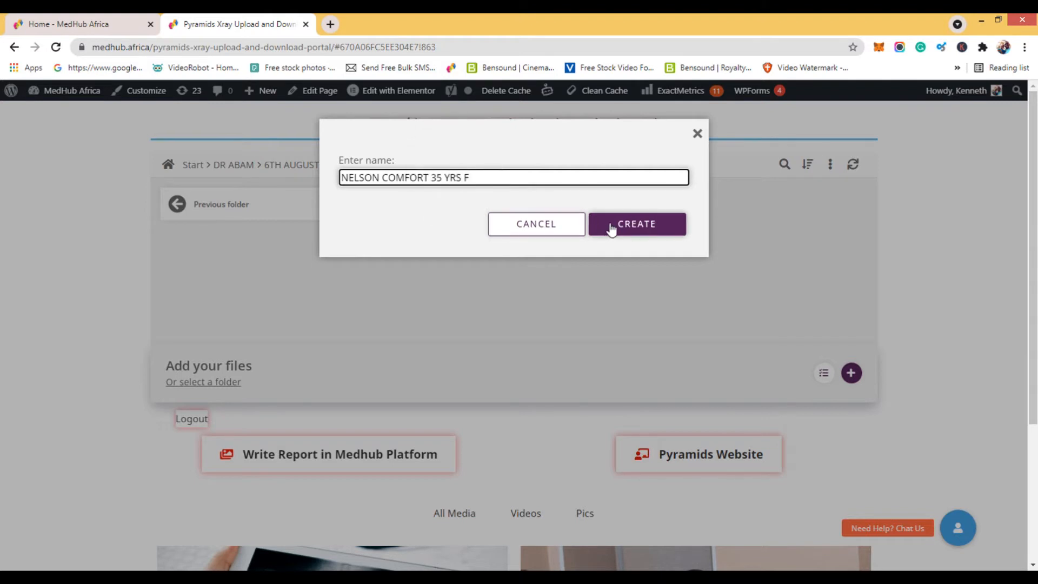
pyautogui.click(625, 226)
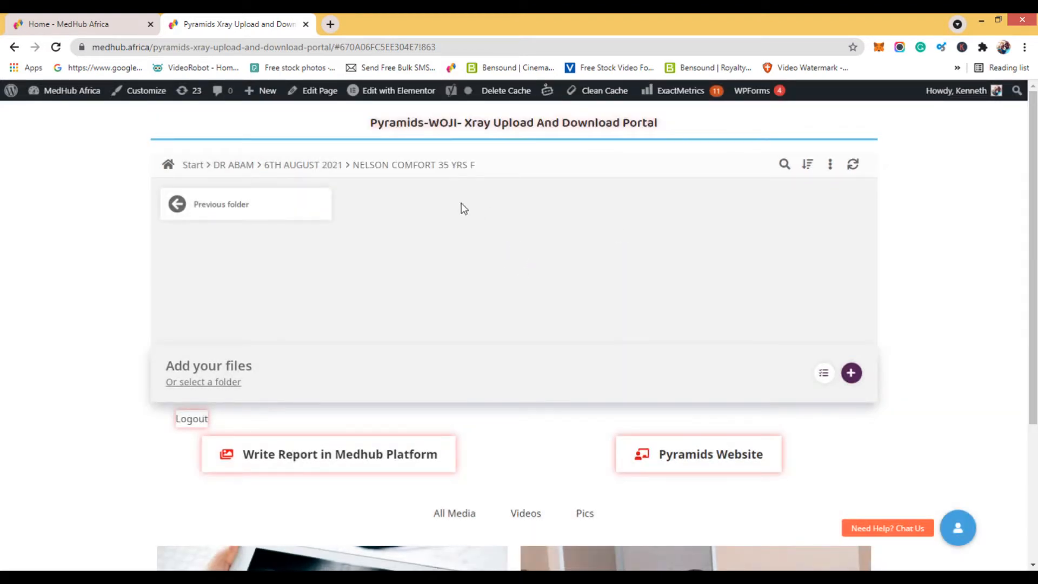
# Return to "6TH AUGUST 2021", add the description "Waist Pain 10 yrs duration" to the patient's folder, and review it.
pyautogui.click(304, 169)
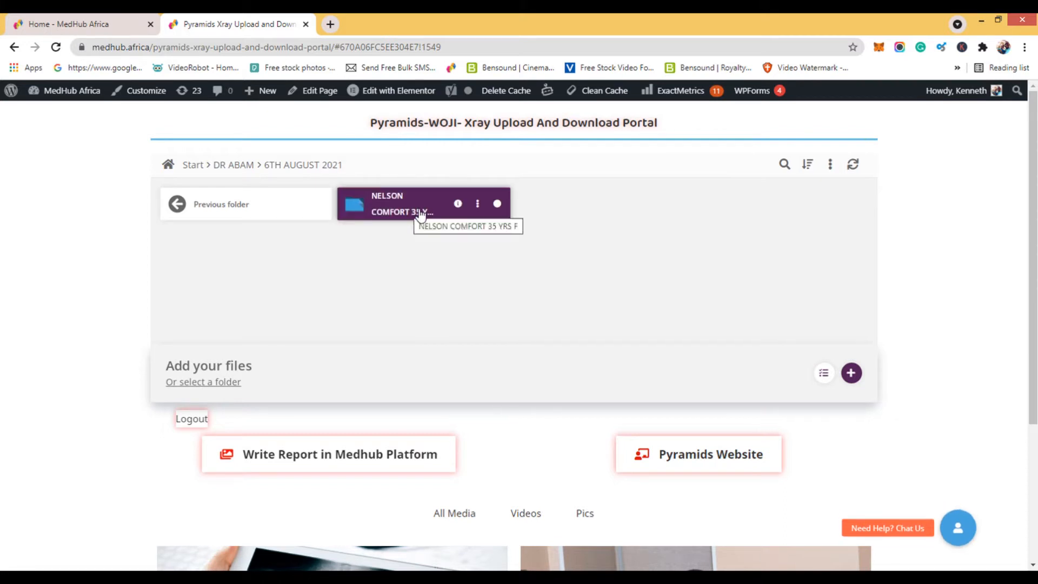
pyautogui.moveTo(458, 206)
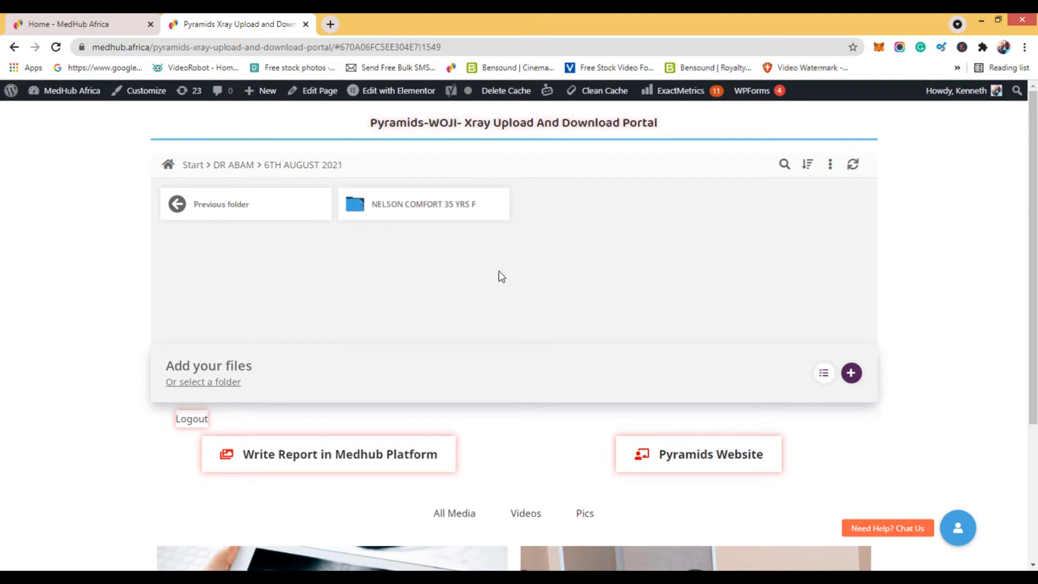
pyautogui.click(477, 204)
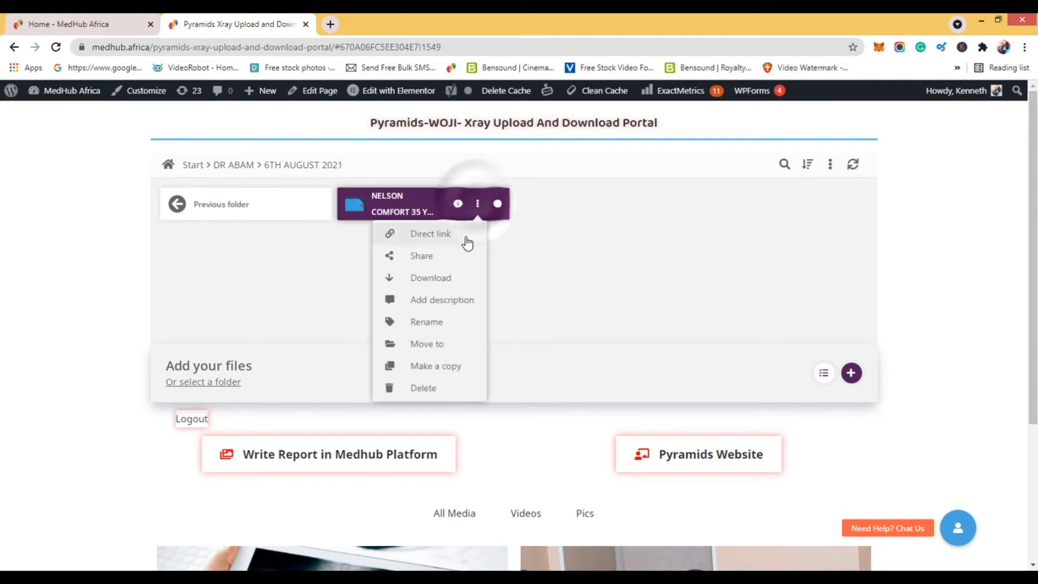
pyautogui.click(441, 300)
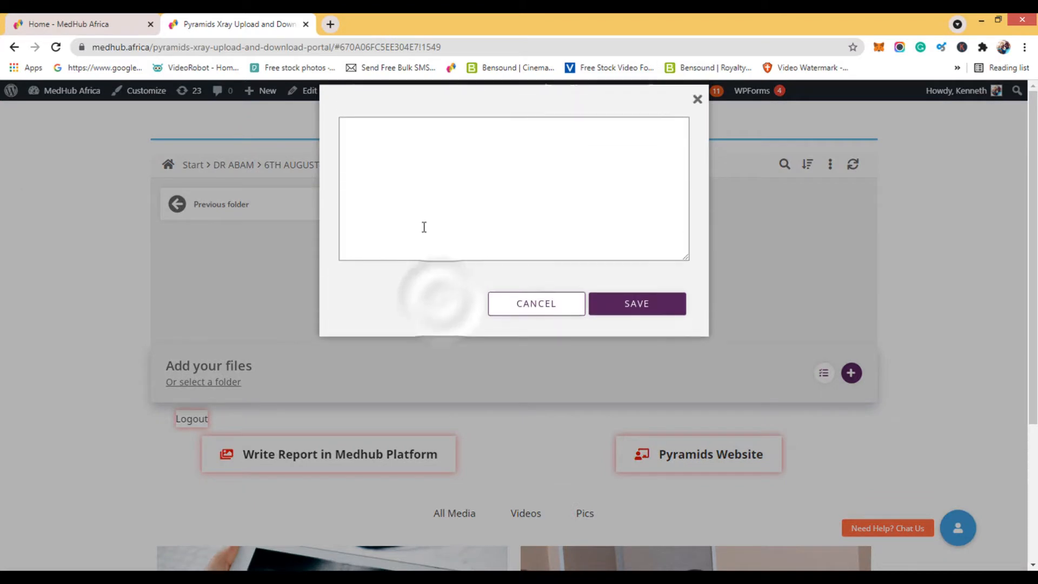
pyautogui.click(389, 186)
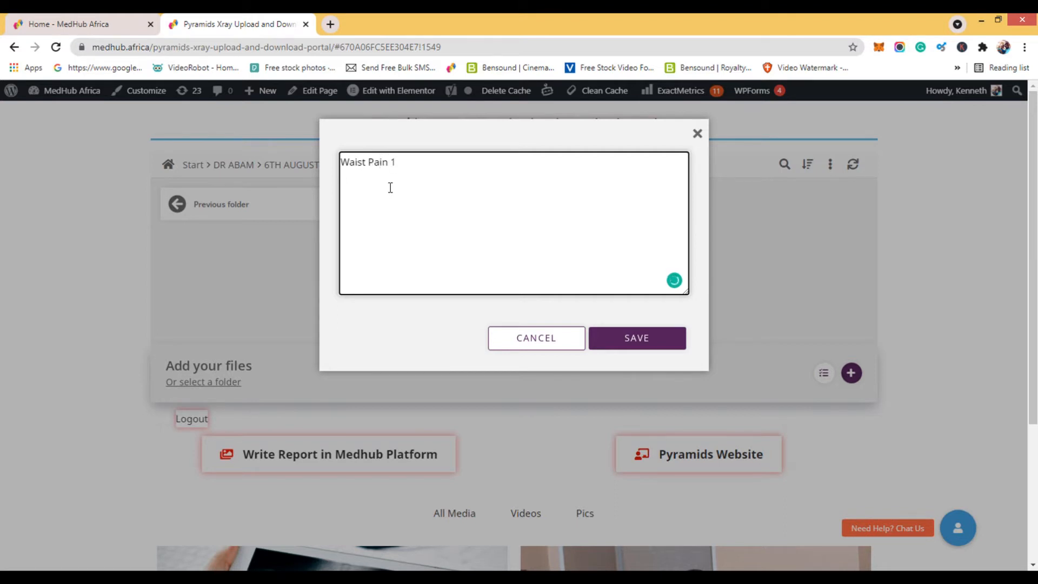
pyautogui.write('yrs duration')
pyautogui.click(636, 340)
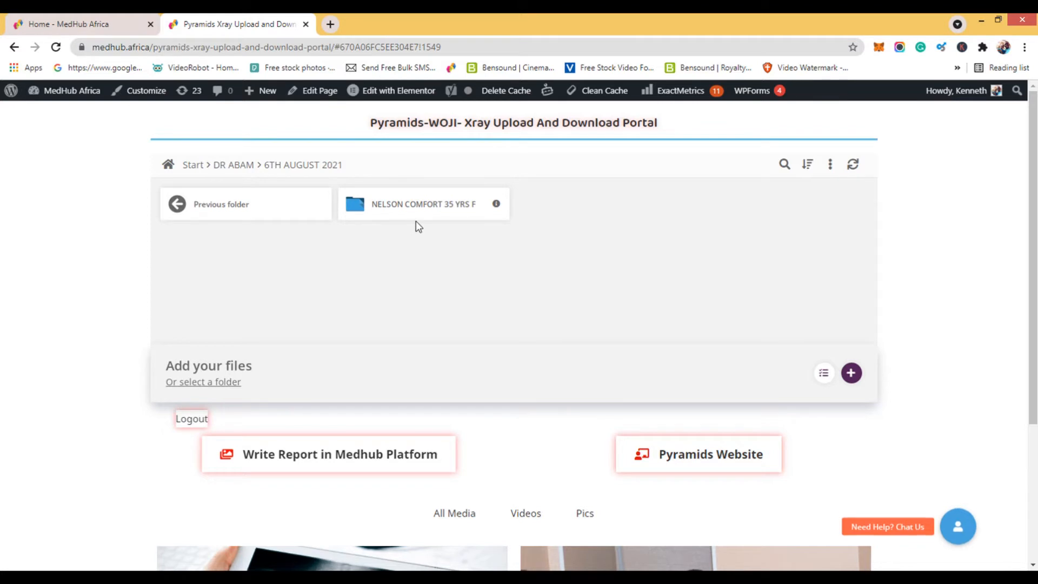
pyautogui.moveTo(457, 207)
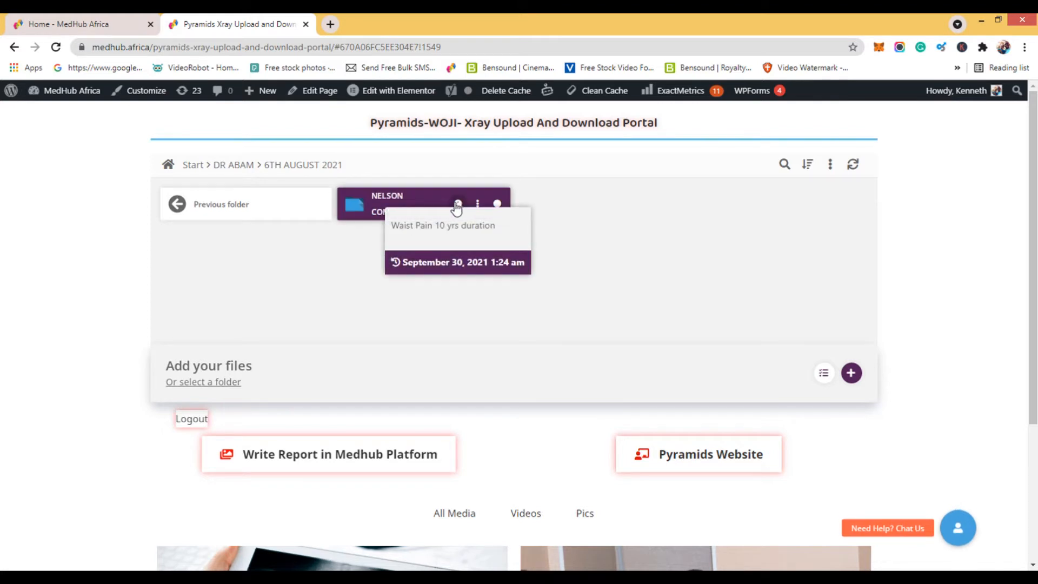
pyautogui.moveTo(393, 225); pyautogui.dragTo(497, 227)
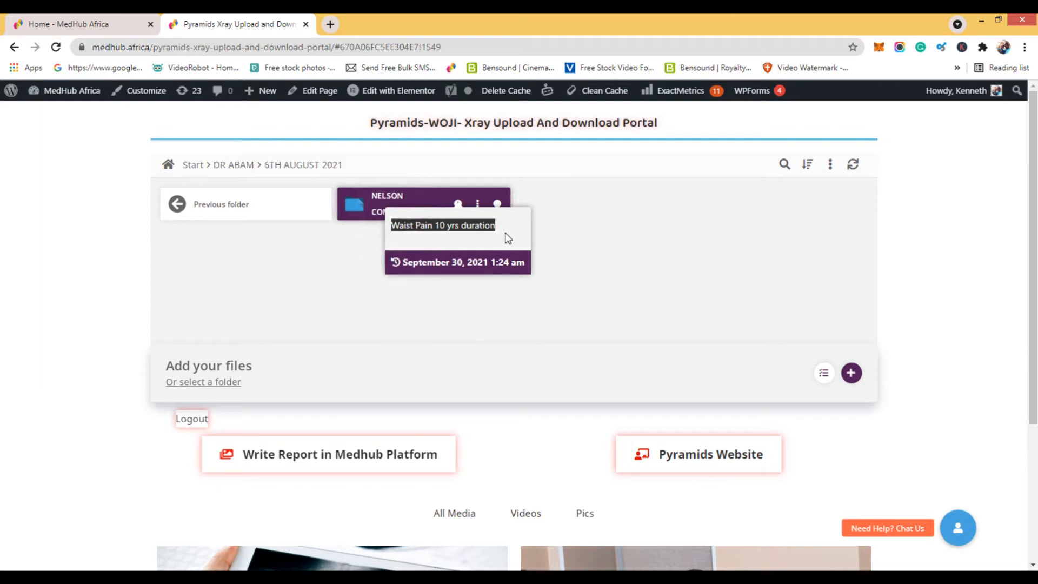
pyautogui.click(506, 233)
pyautogui.click(368, 235)
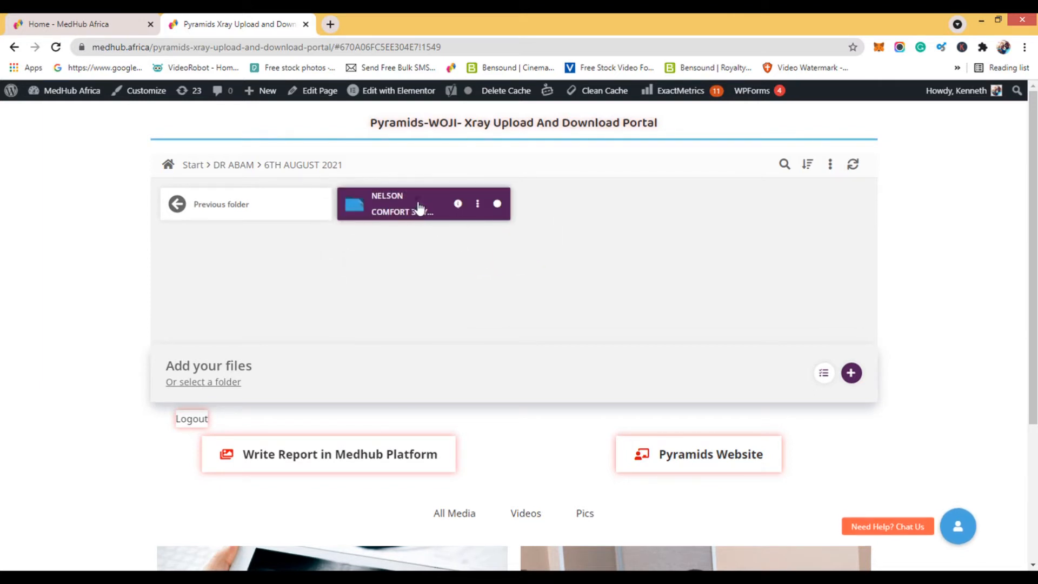
# Open the patient's folder and upload the PNG image of the pelvic X-ray from the desktop's EXPORTS folder.
pyautogui.click(420, 207)
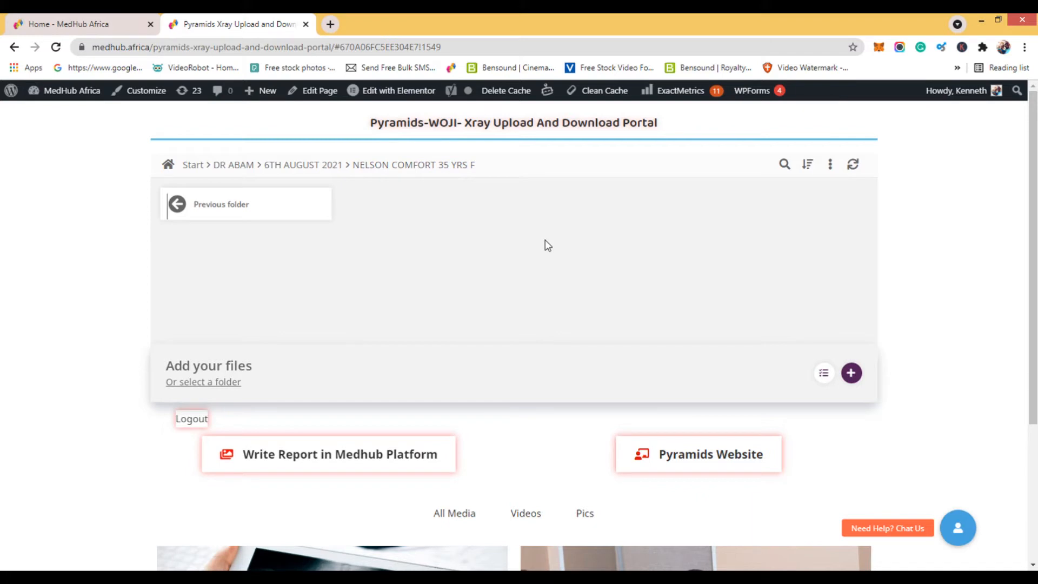
pyautogui.click(852, 373)
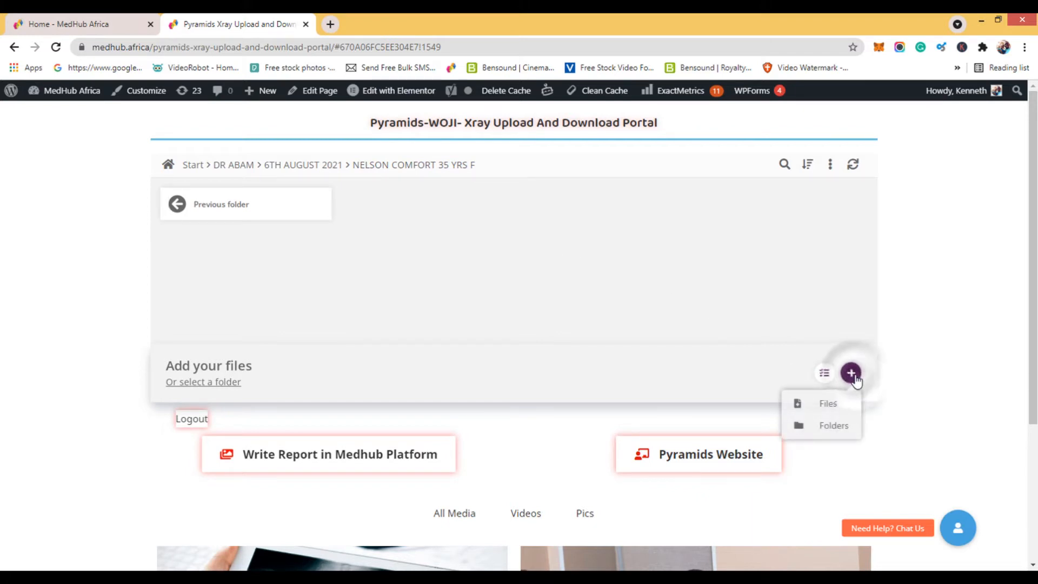
pyautogui.click(838, 408)
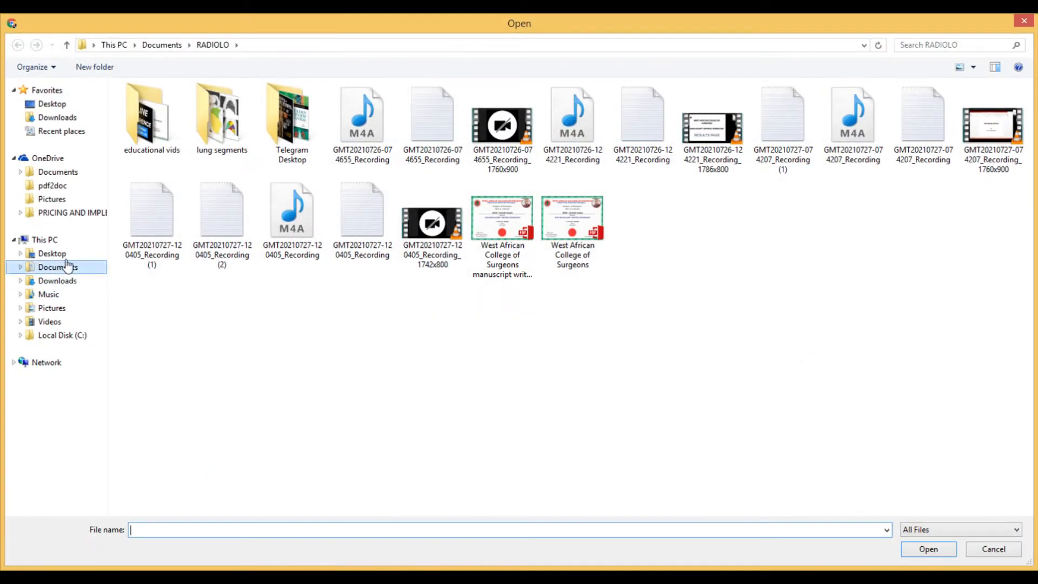
pyautogui.click(52, 103)
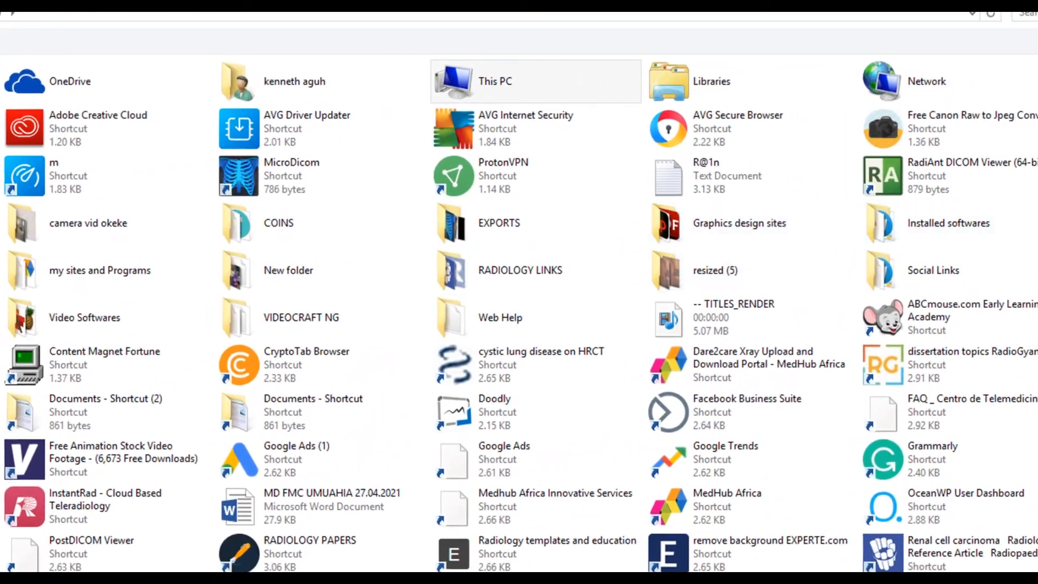
pyautogui.scroll(-1, 520, 314)
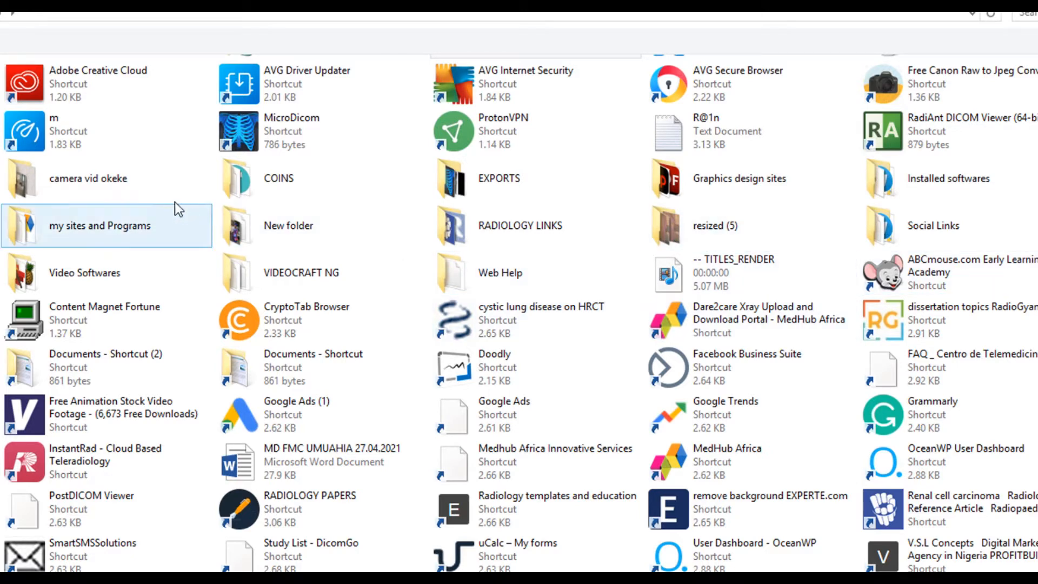
pyautogui.click(508, 183)
pyautogui.doubleClick(508, 183)
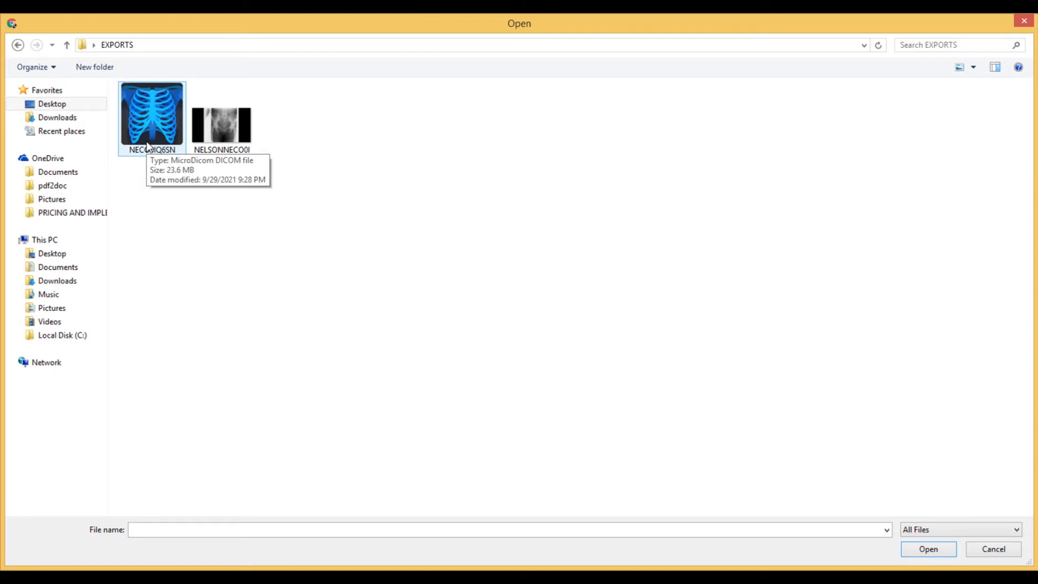
pyautogui.click(223, 125)
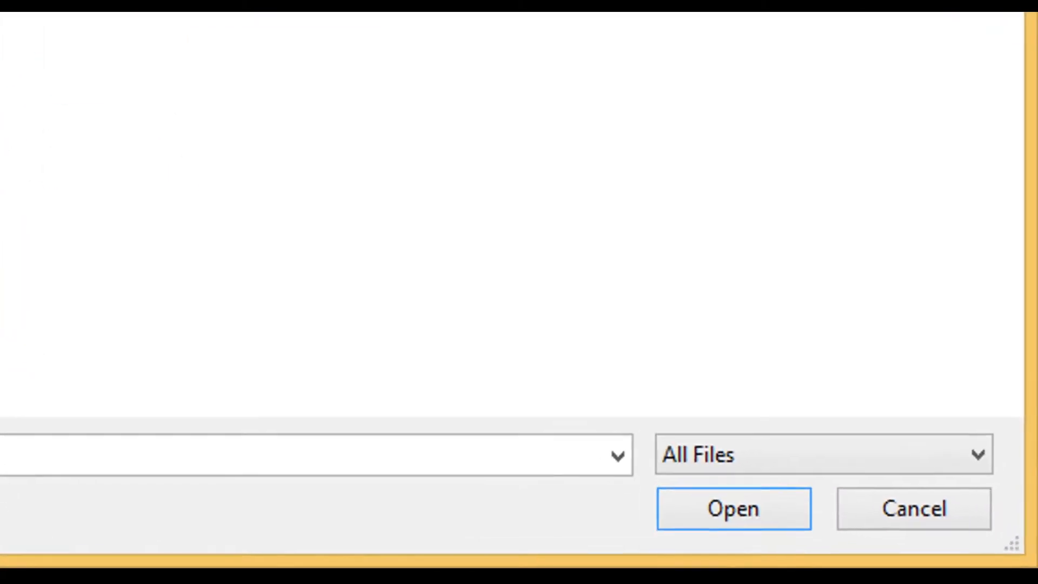
pyautogui.click(736, 503)
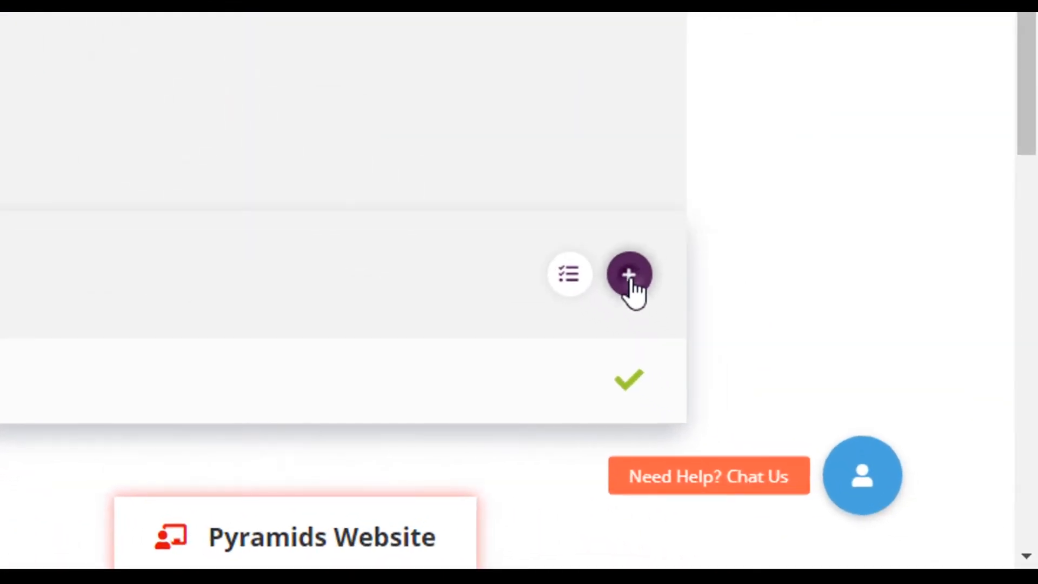
# Upload the DICOM (.dcm) version of the X-ray from EXPORTS to the same patient's folder.
pyautogui.click(630, 275)
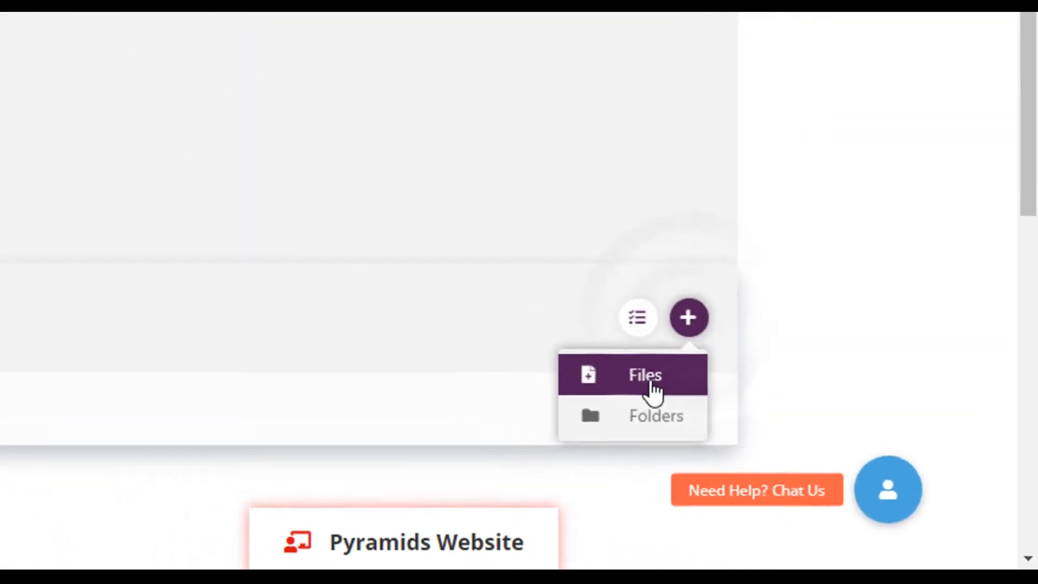
pyautogui.click(577, 341)
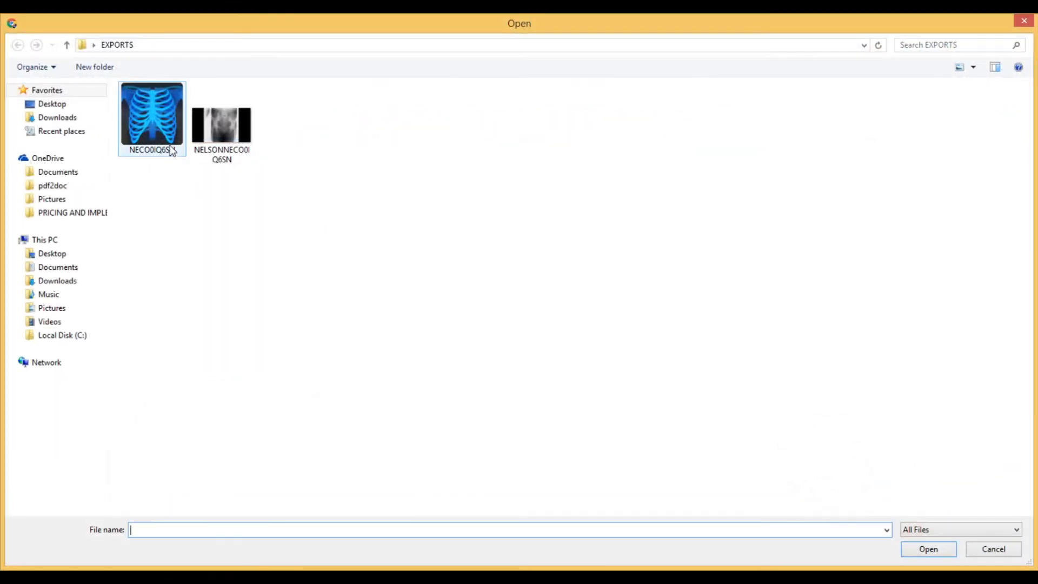
pyautogui.click(165, 142)
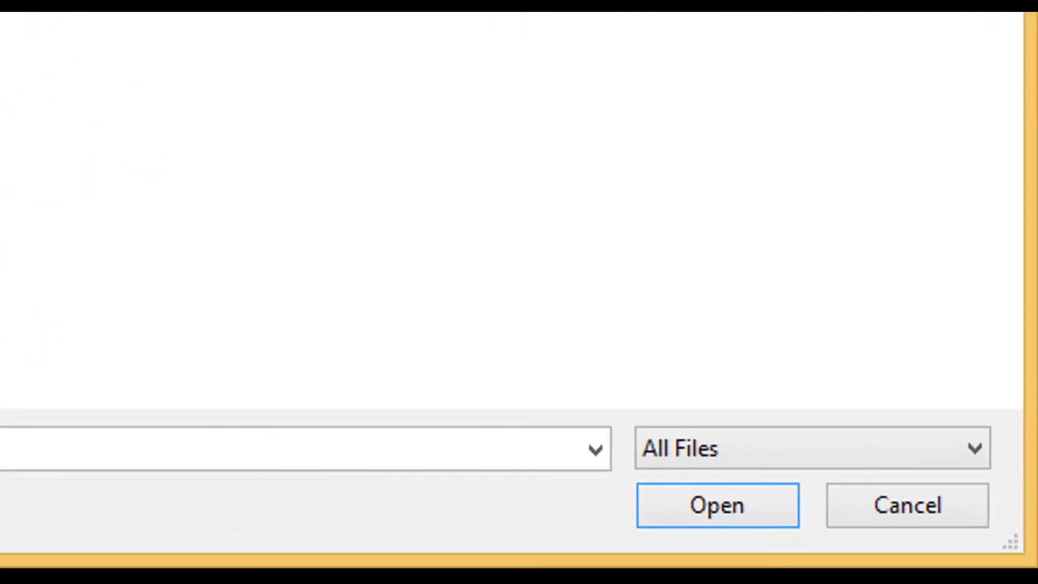
pyautogui.click(674, 508)
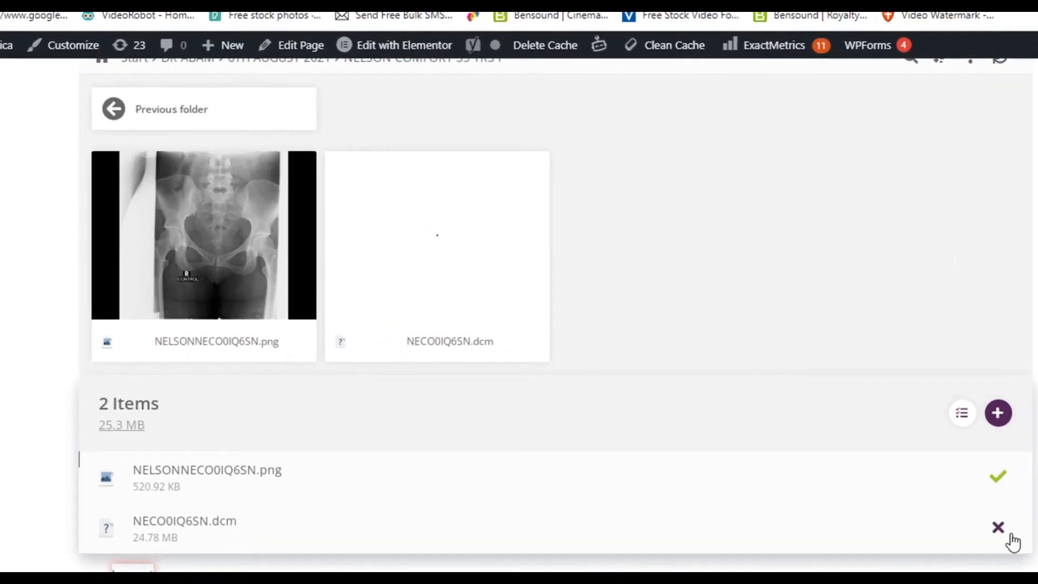
# Check the uploaded PNG and DICOM files, and go back through "6TH AUGUST 2021" and the doctor's folder to Start.
pyautogui.moveTo(282, 470); pyautogui.dragTo(215, 470)
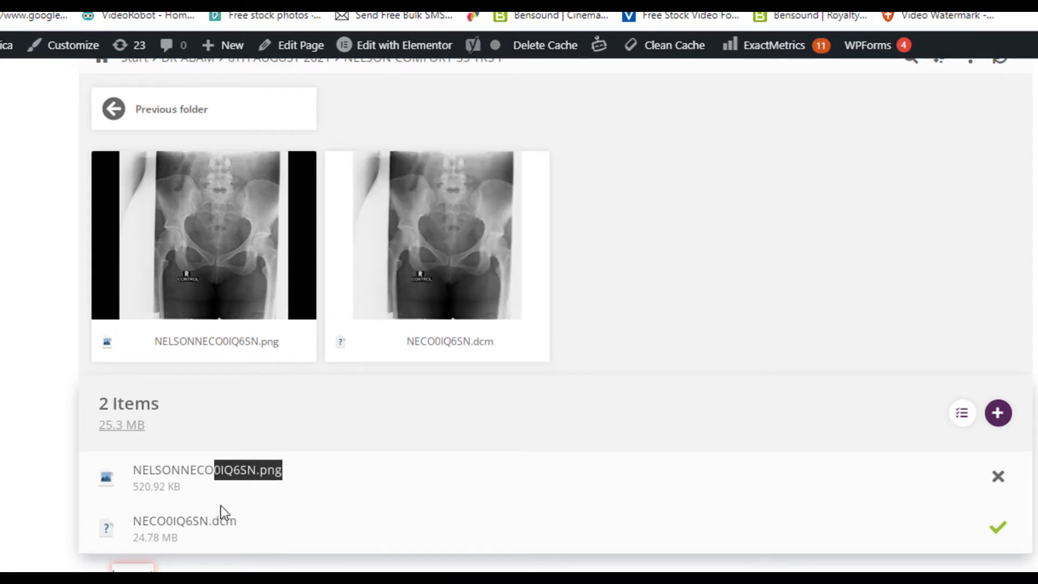
pyautogui.moveTo(244, 524); pyautogui.dragTo(205, 521)
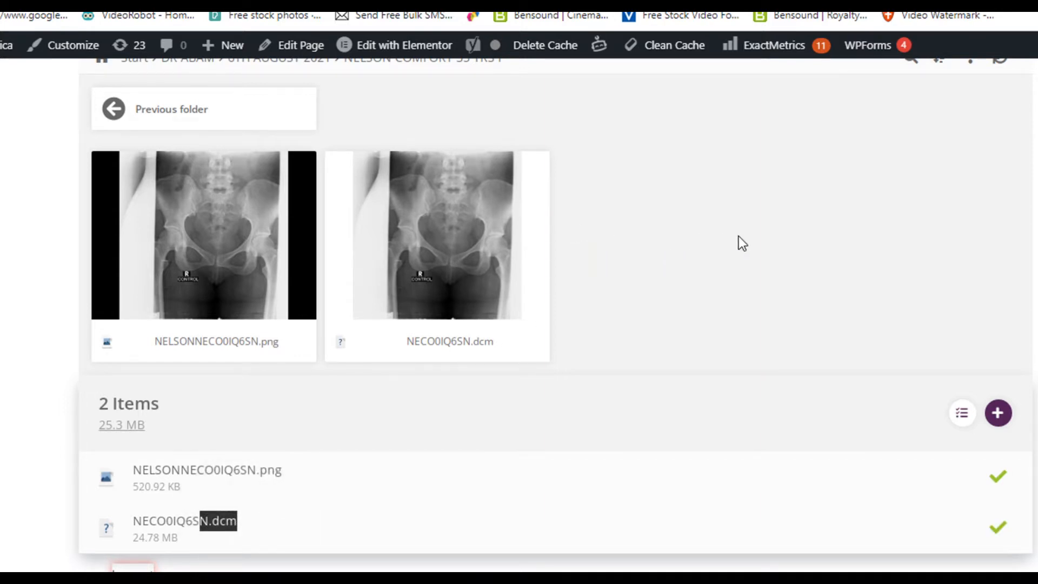
pyautogui.moveTo(503, 344)
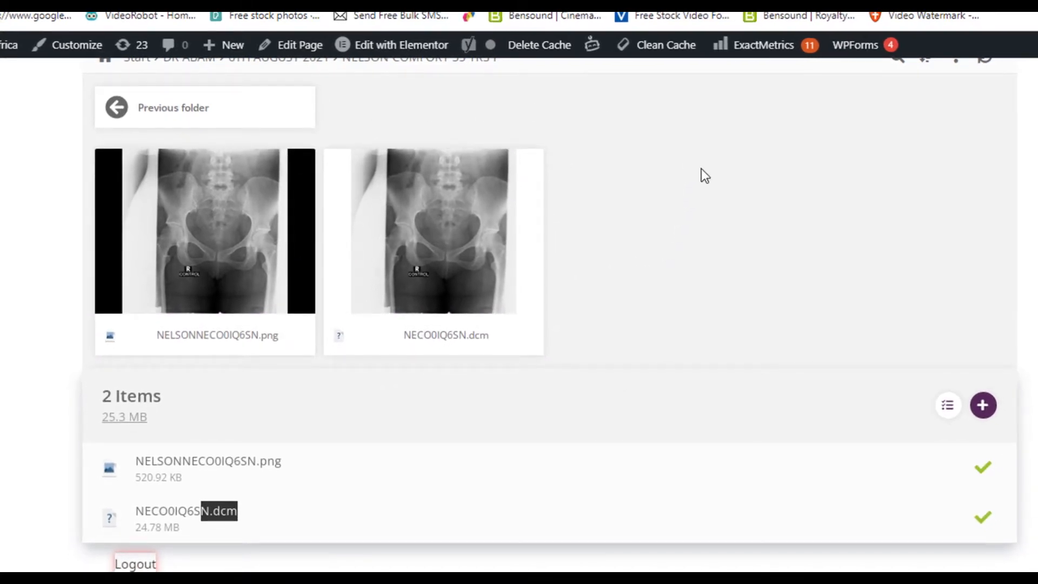
pyautogui.scroll(2, 705, 172)
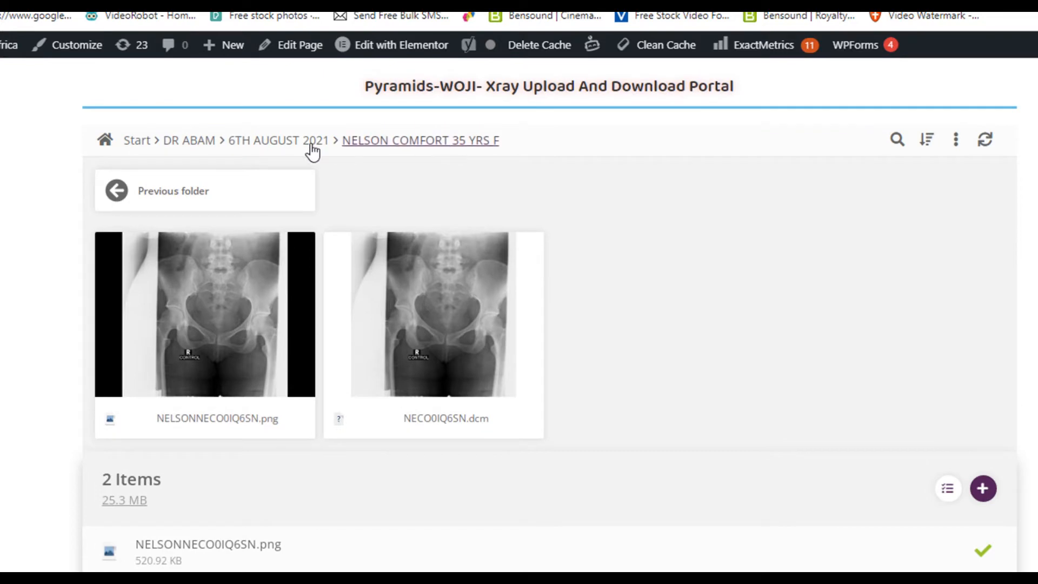
pyautogui.click(297, 151)
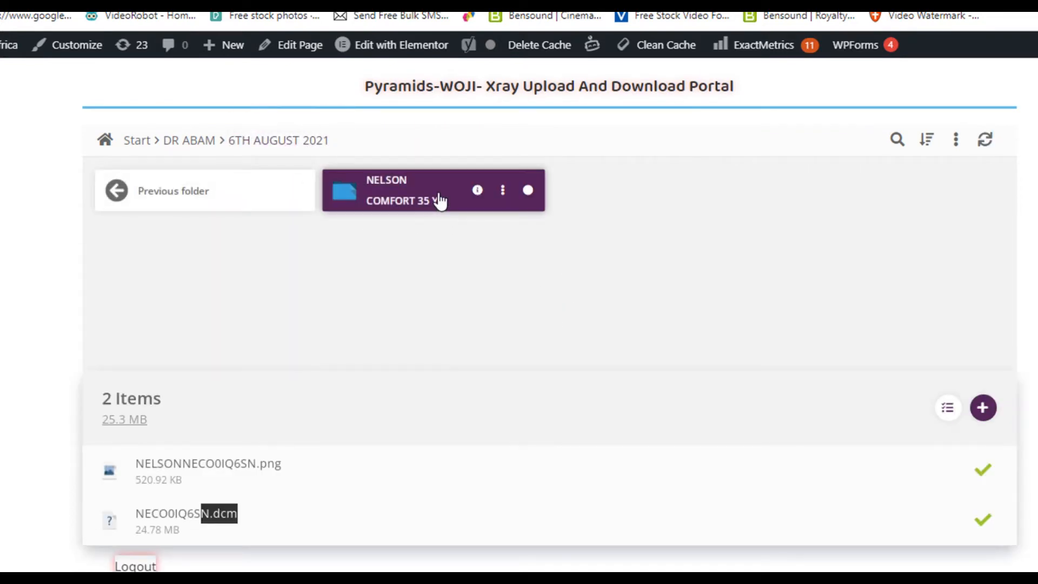
pyautogui.click(196, 142)
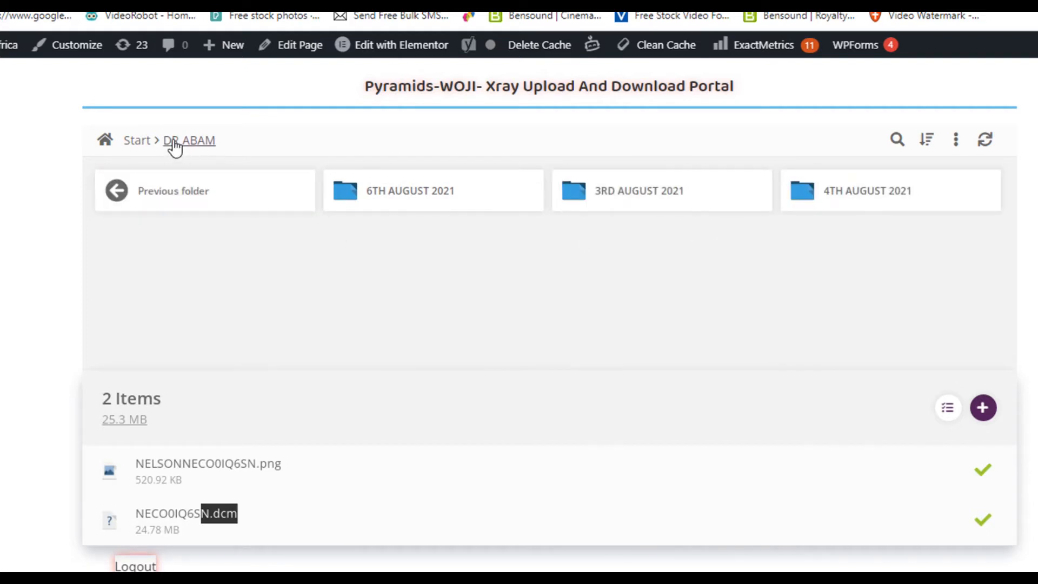
pyautogui.click(134, 147)
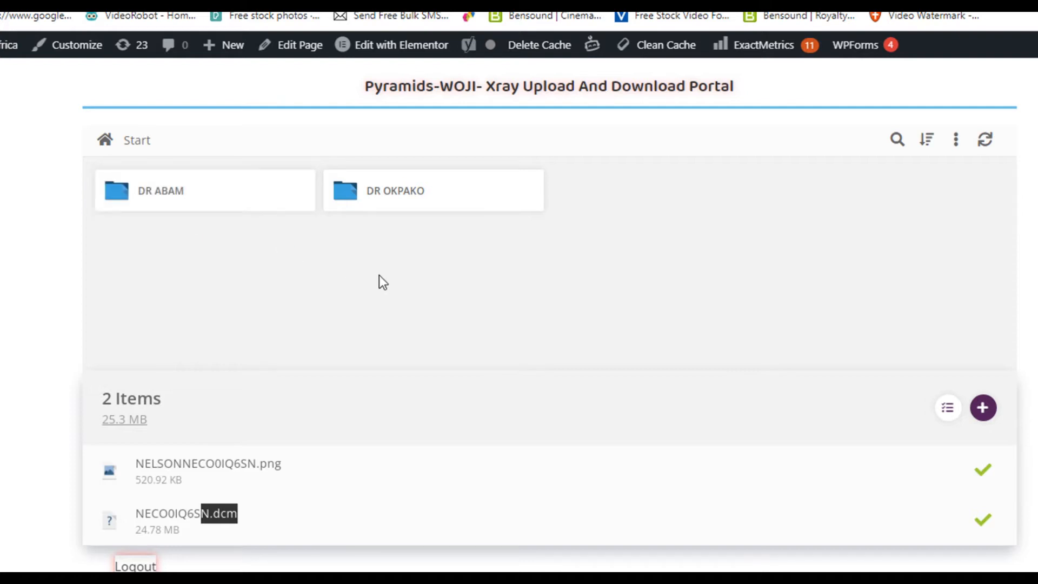
# Open the "Write Report in Medhub Platform" link in a new browser tab and switch to it.
pyautogui.scroll(-5, 378, 275)
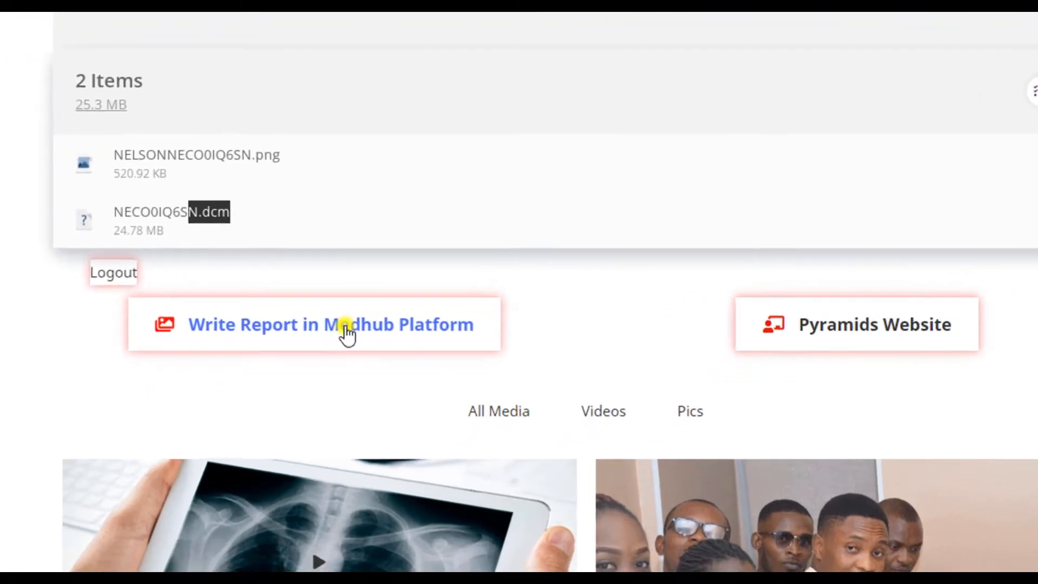
pyautogui.rightClick(340, 372)
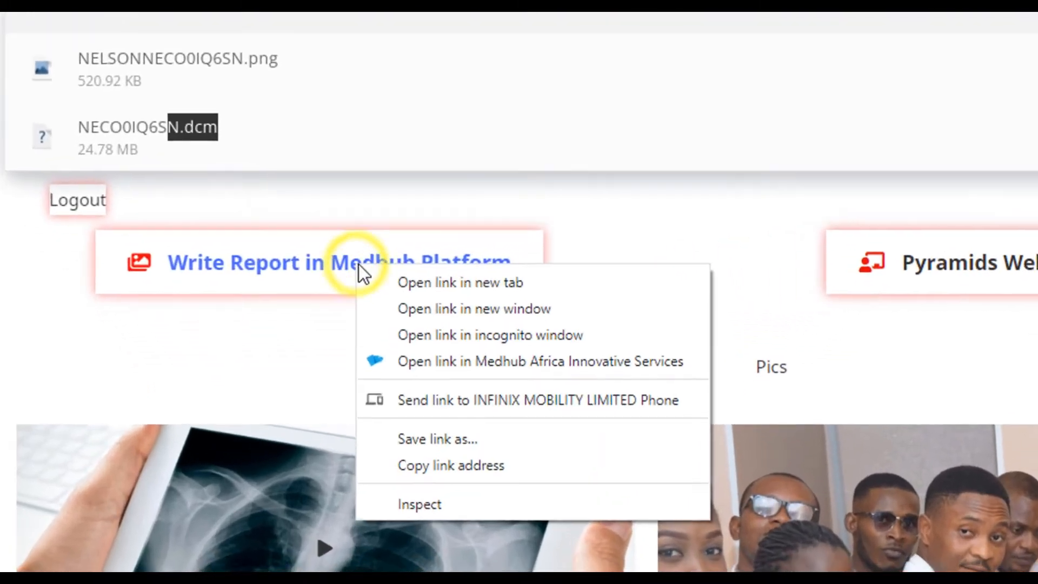
pyautogui.click(485, 284)
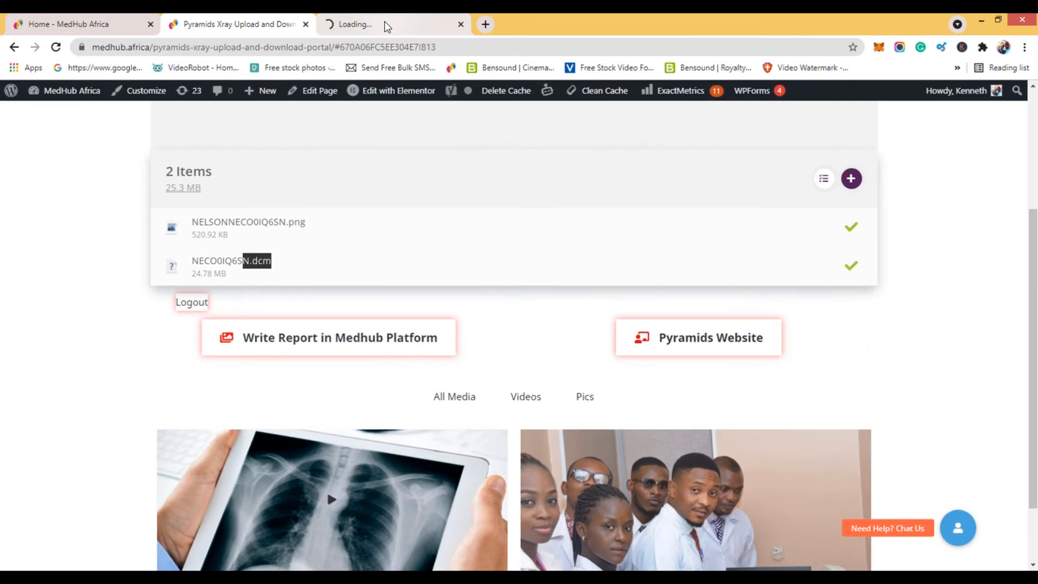
pyautogui.click(386, 24)
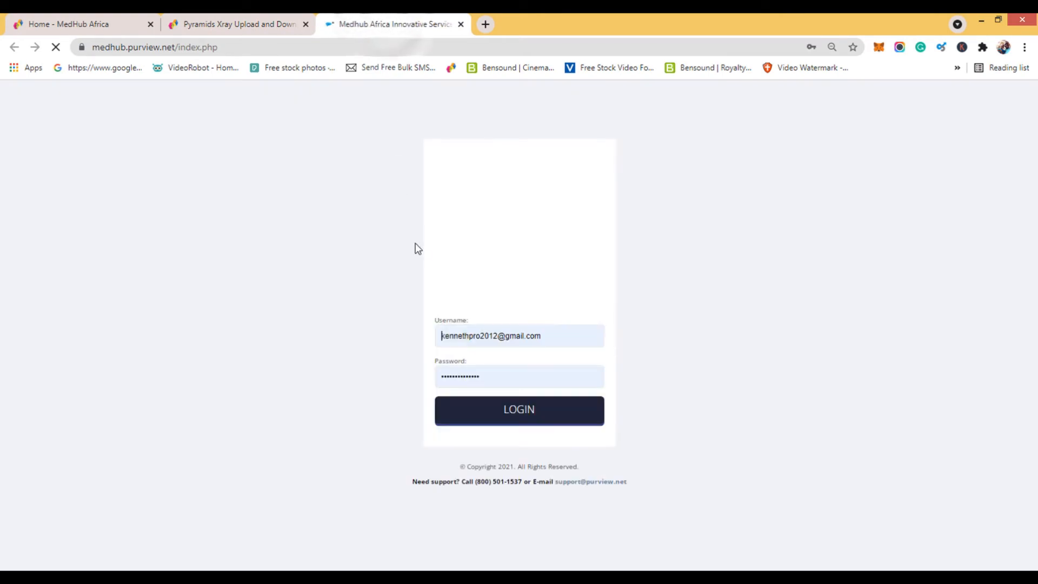
# Replace the prefilled login with the Pyramids account's saved username and password, and log in to the reporting platform.
pyautogui.click(489, 336)
pyautogui.doubleClick(489, 335)
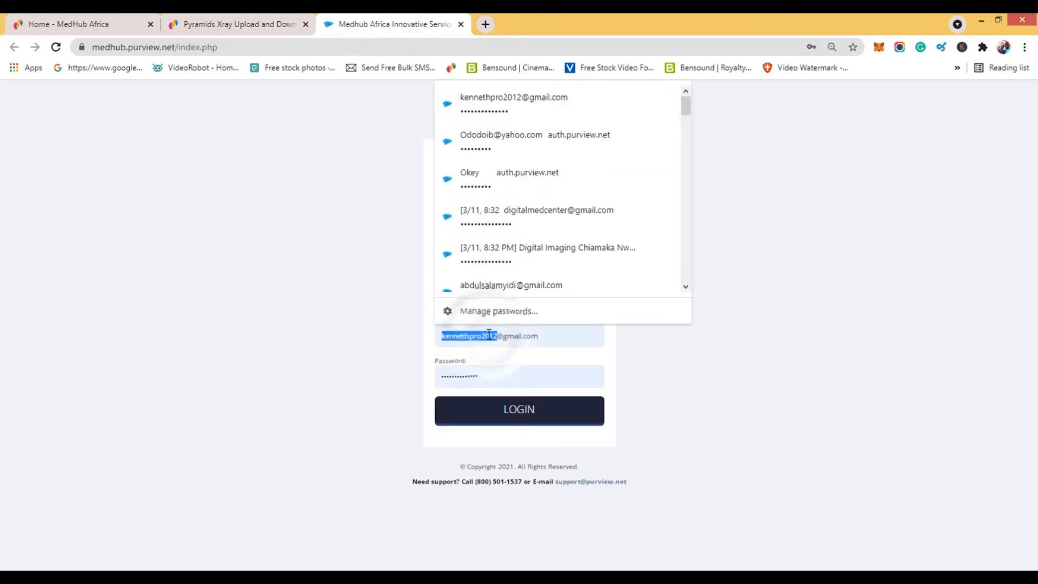
pyautogui.click(489, 335)
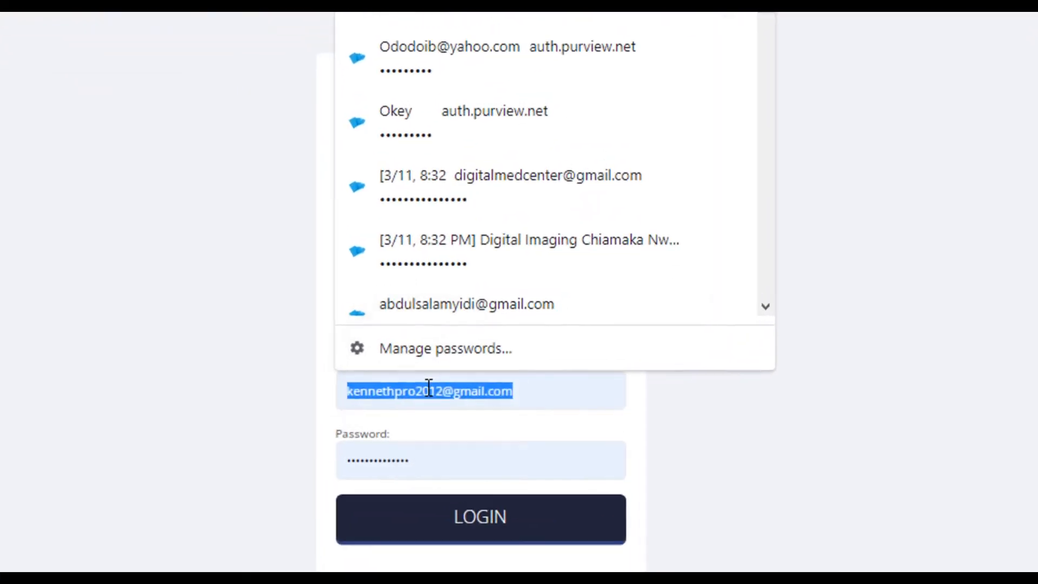
pyautogui.write('p')
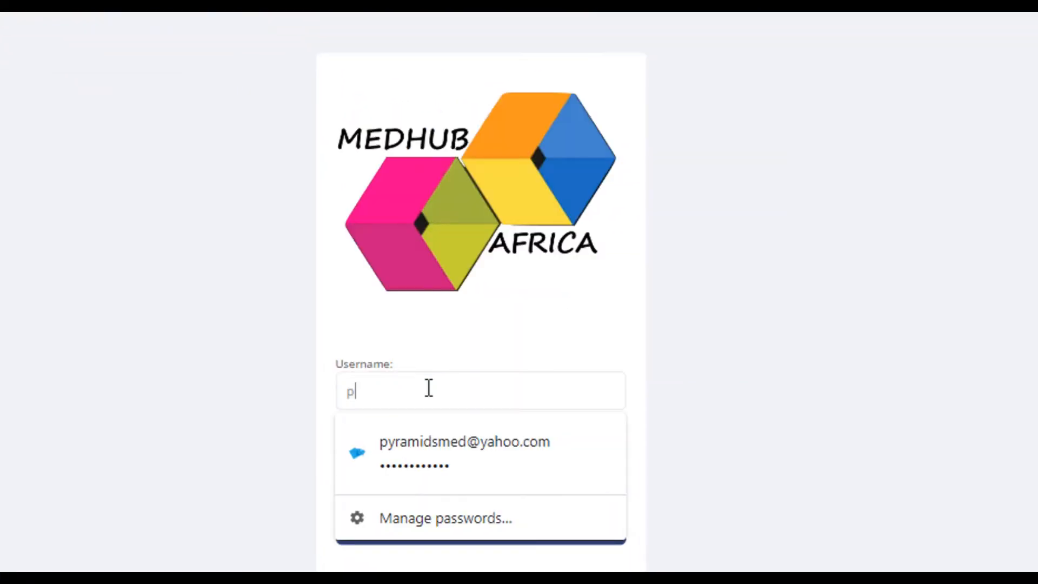
pyautogui.click(434, 452)
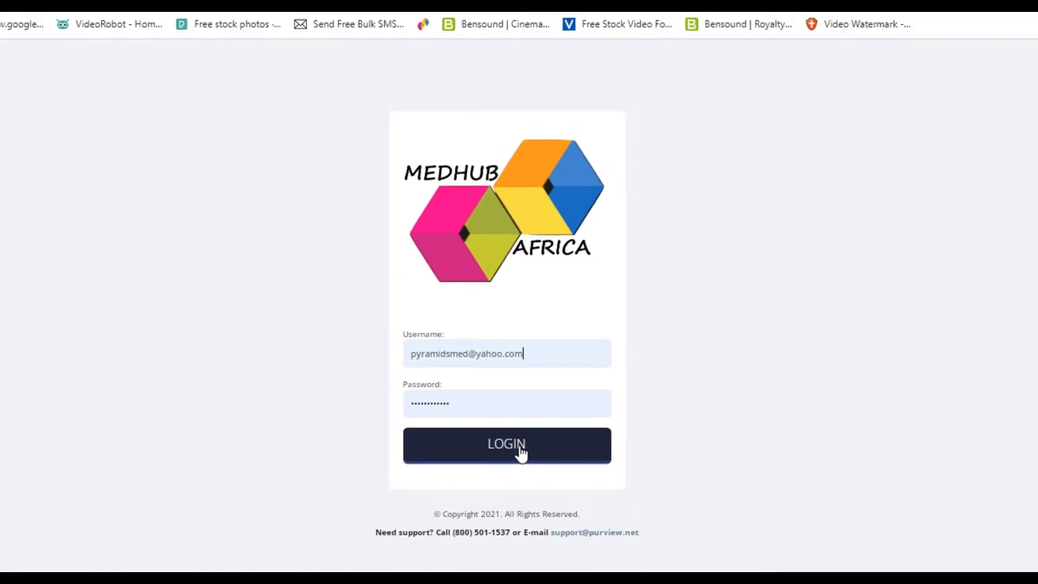
pyautogui.click(520, 453)
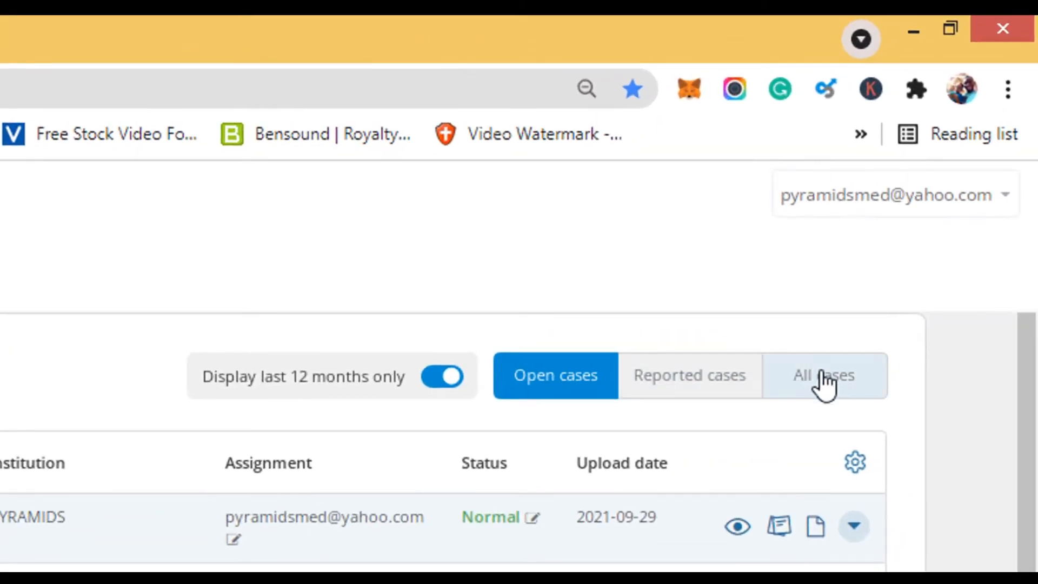
# Show all cases in the study browser and search them for "WOJI".
pyautogui.click(824, 379)
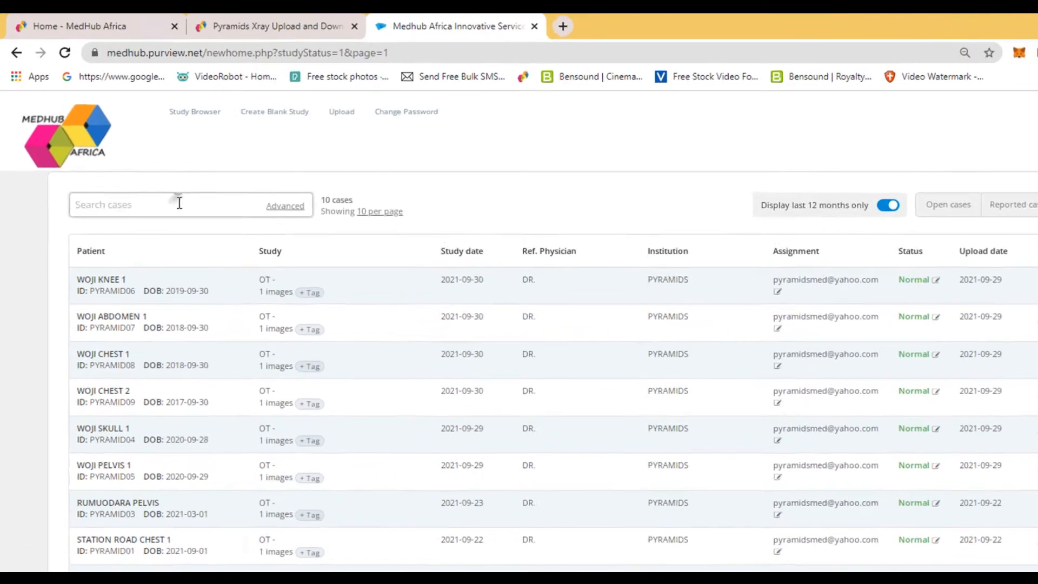
pyautogui.click(155, 179)
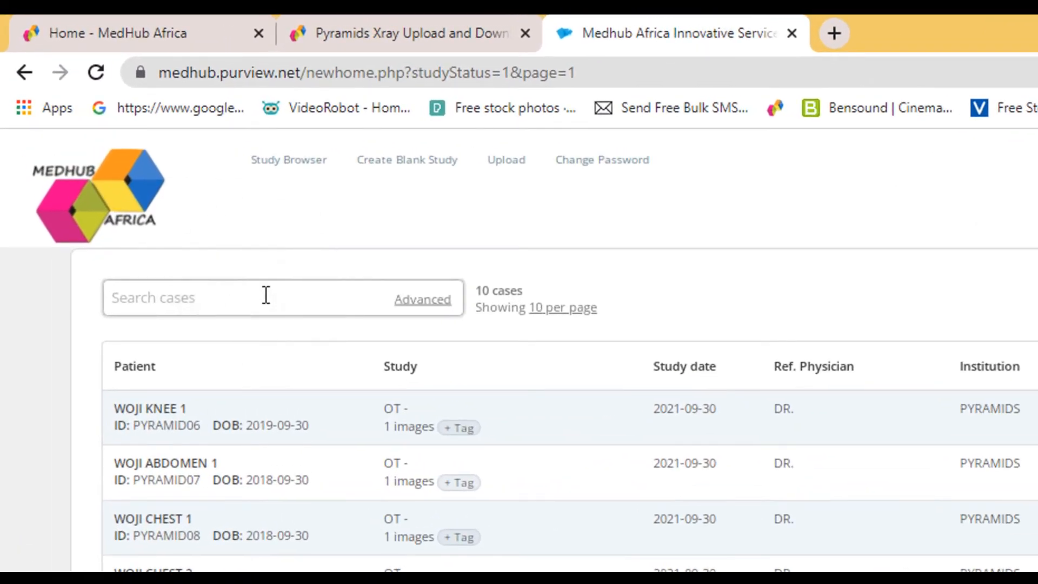
pyautogui.write('WOJ')
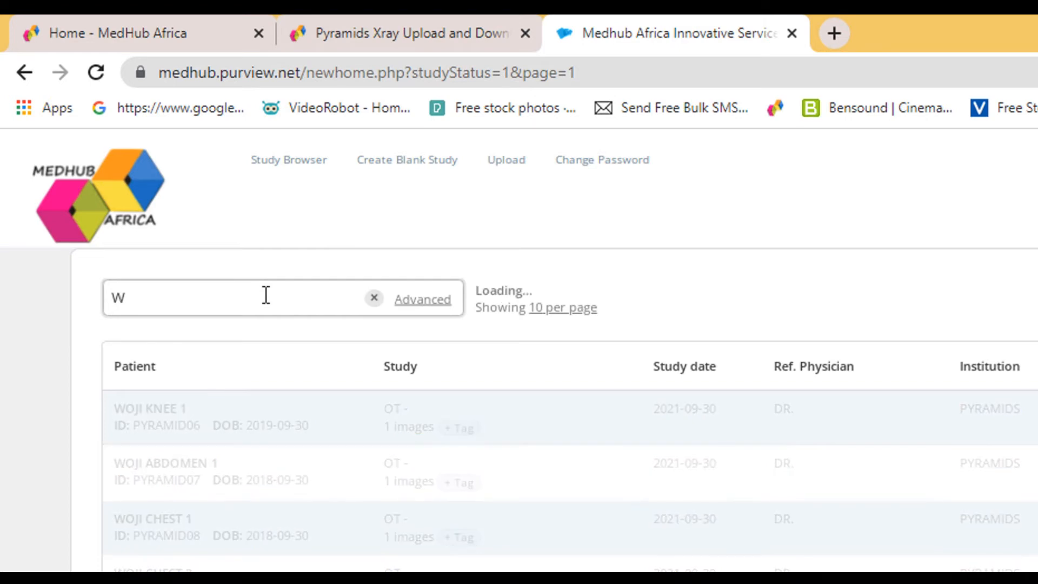
pyautogui.write('I')
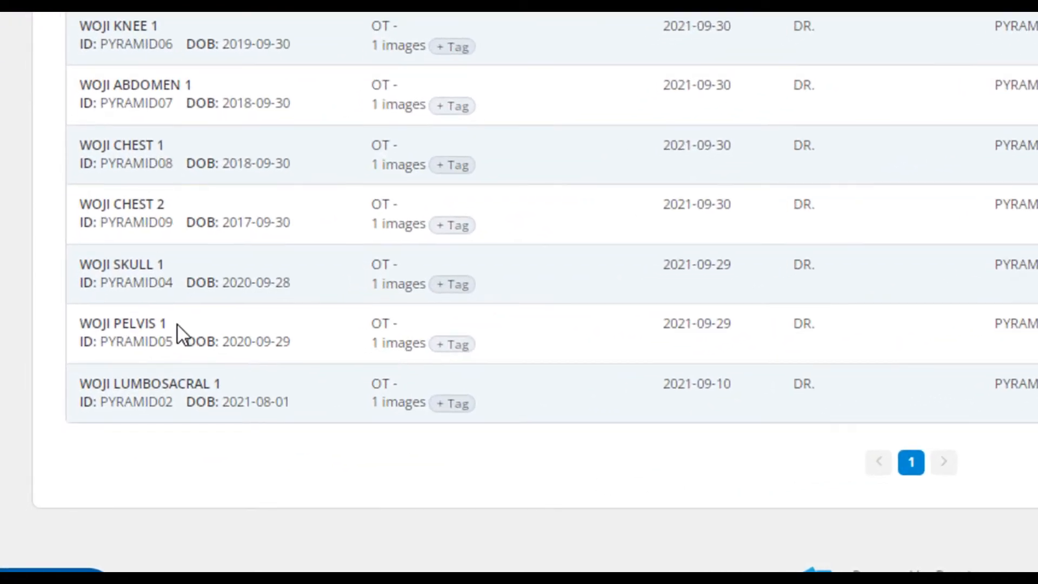
# Open the report of the WOJI PELVIS 1 case in a new browser tab and switch to it.
pyautogui.moveTo(102, 431); pyautogui.dragTo(56, 422)
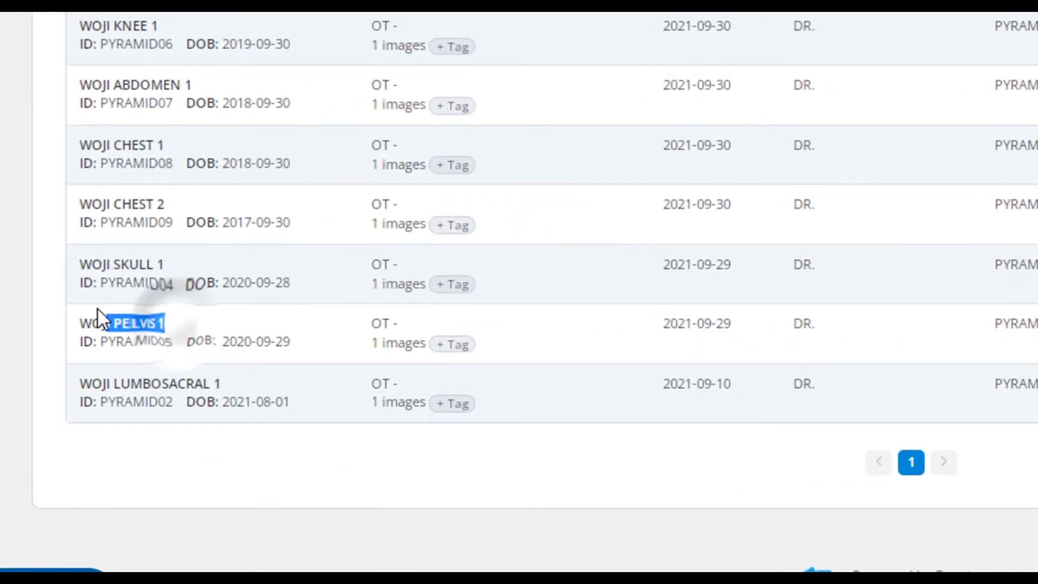
pyautogui.moveTo(98, 309); pyautogui.dragTo(71, 312)
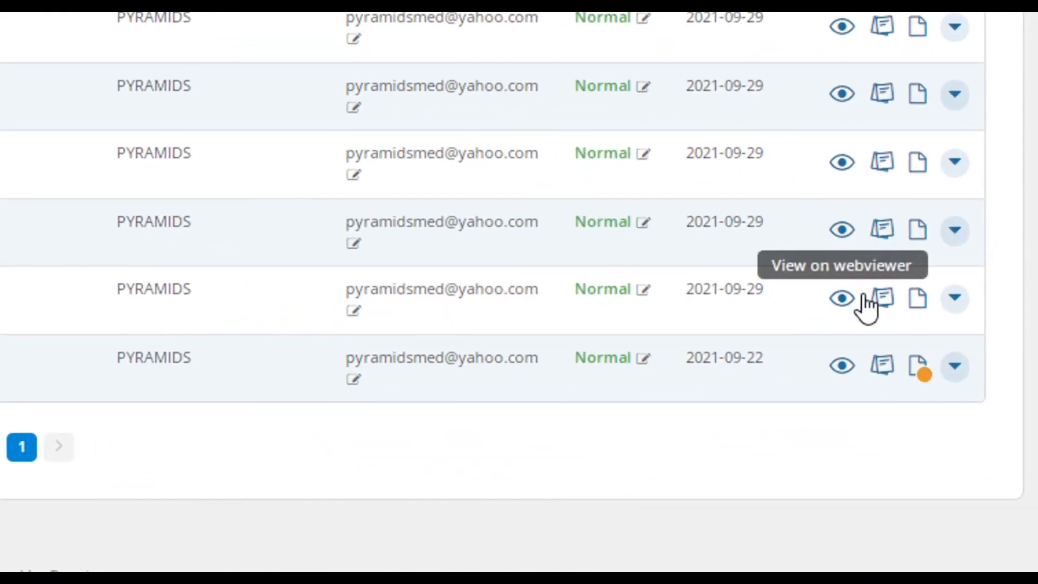
pyautogui.rightClick(915, 301)
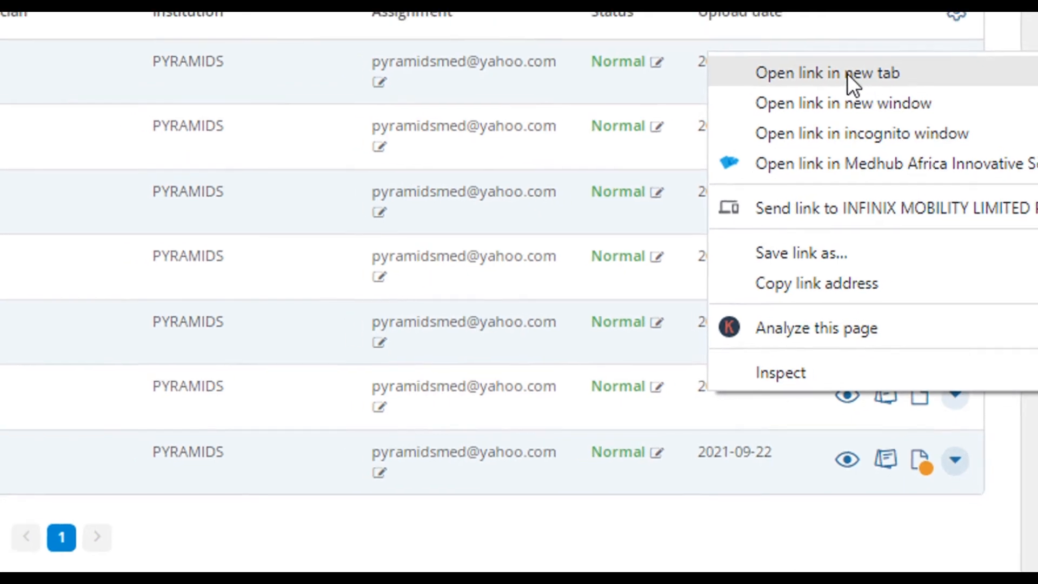
pyautogui.click(842, 58)
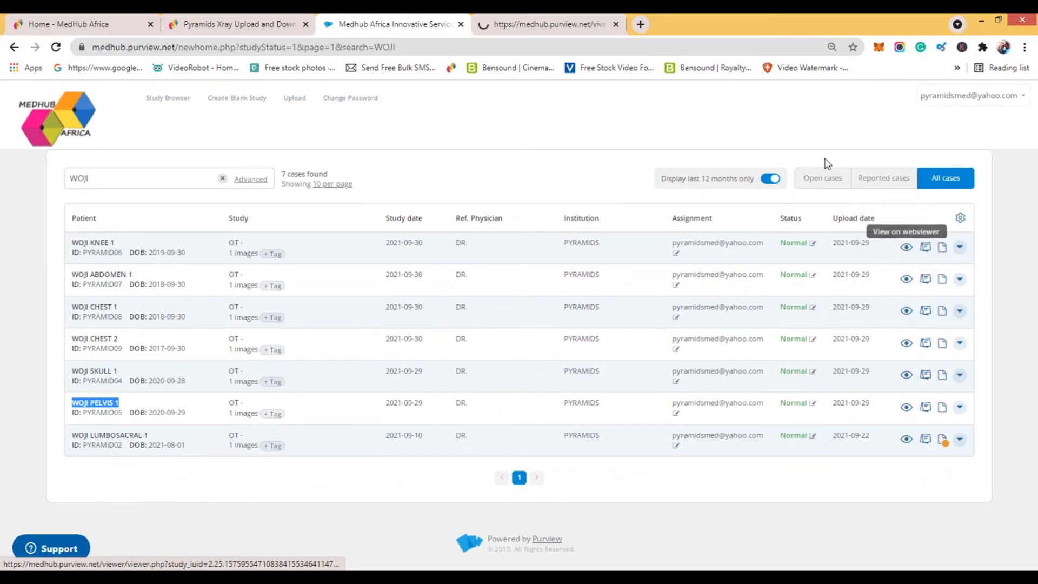
pyautogui.click(575, 25)
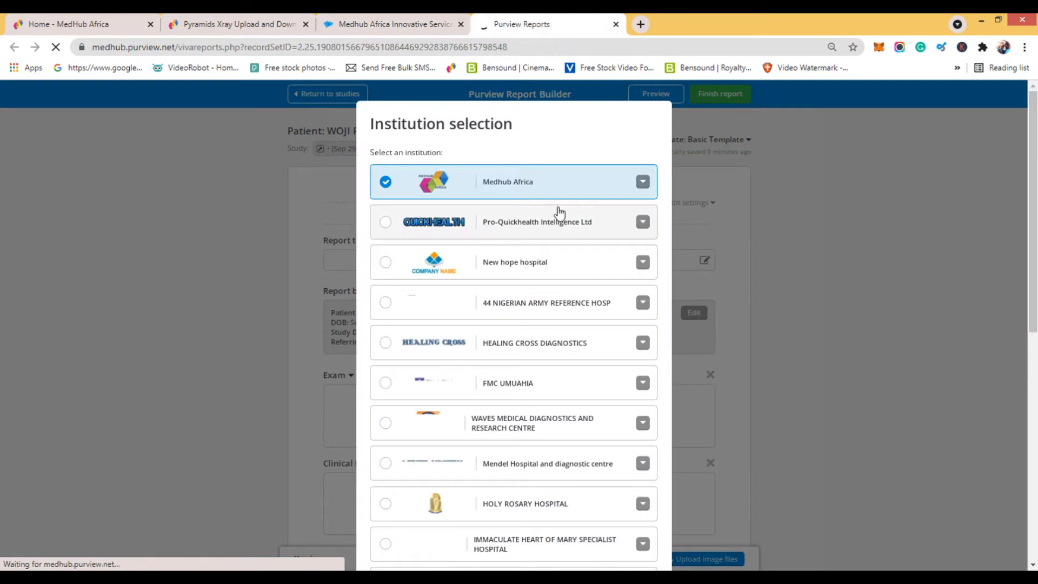
# Select PYRAMIDS DIAGNOSTICS SERVICES as the institution for the report.
pyautogui.scroll(-9, 551, 228)
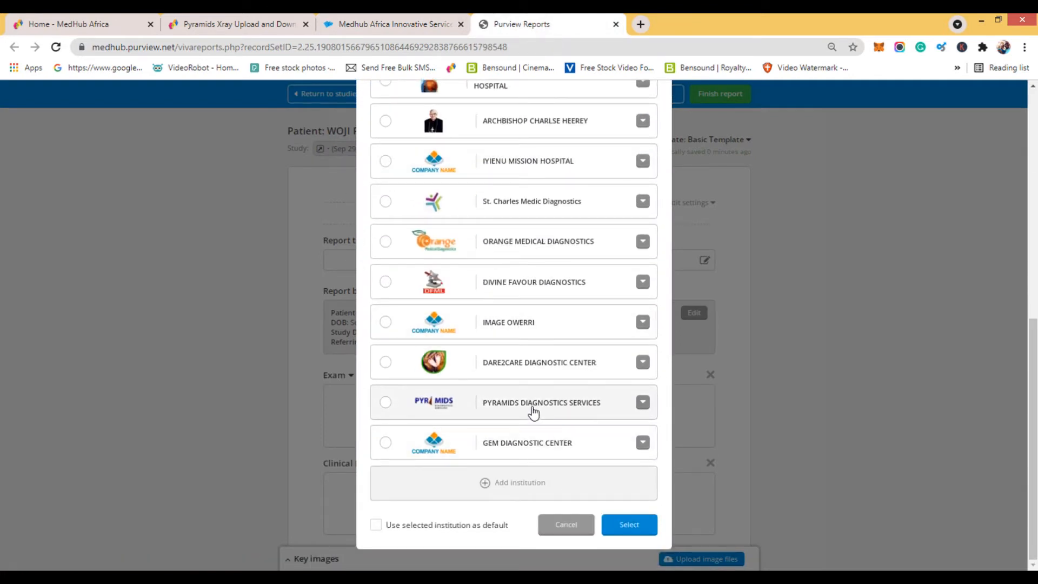
pyautogui.click(534, 412)
pyautogui.click(620, 528)
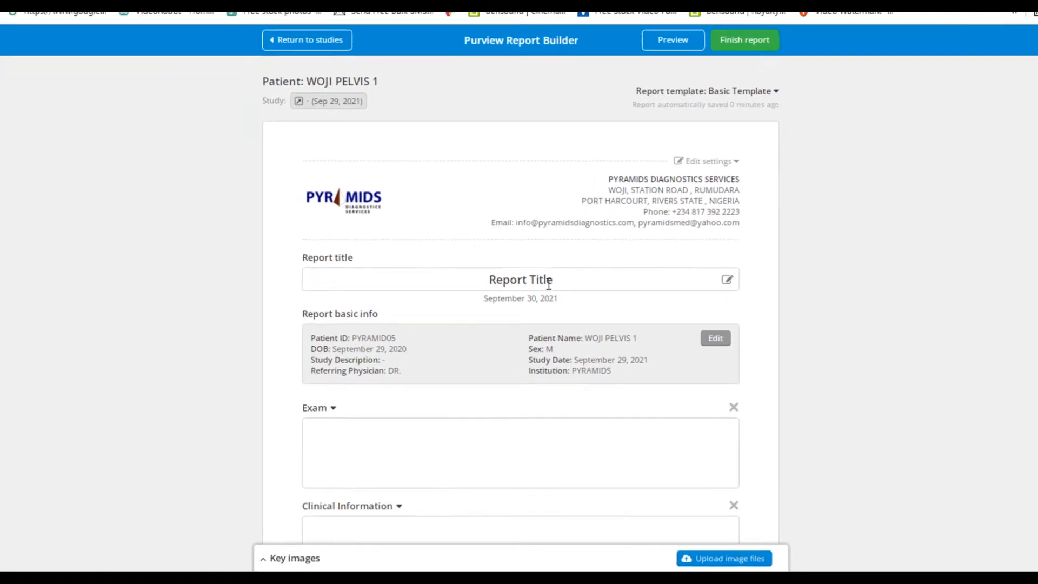
# Remove the word "Title" from the report title.
pyautogui.click(580, 258)
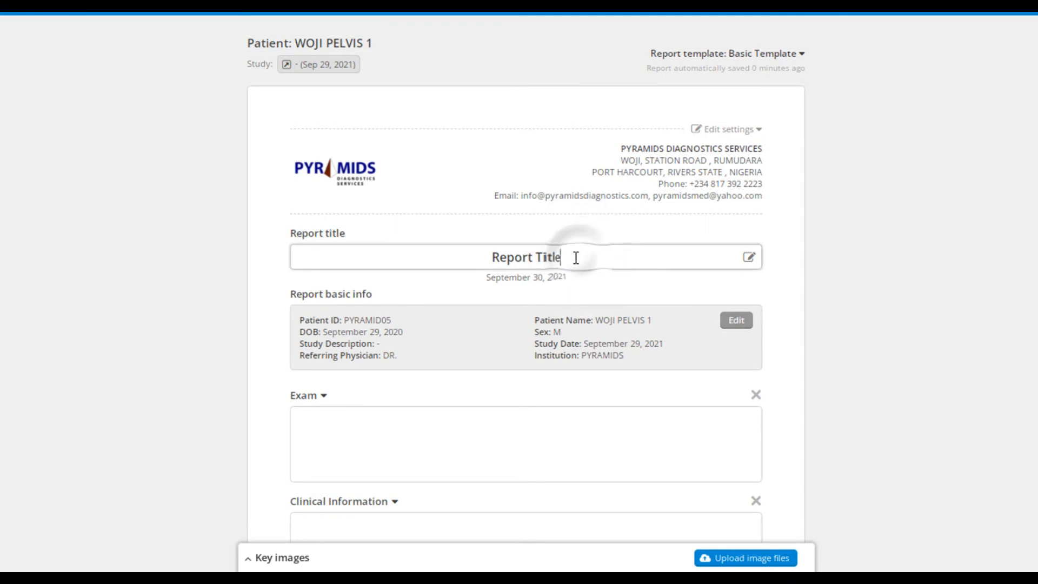
pyautogui.moveTo(570, 257); pyautogui.dragTo(545, 259)
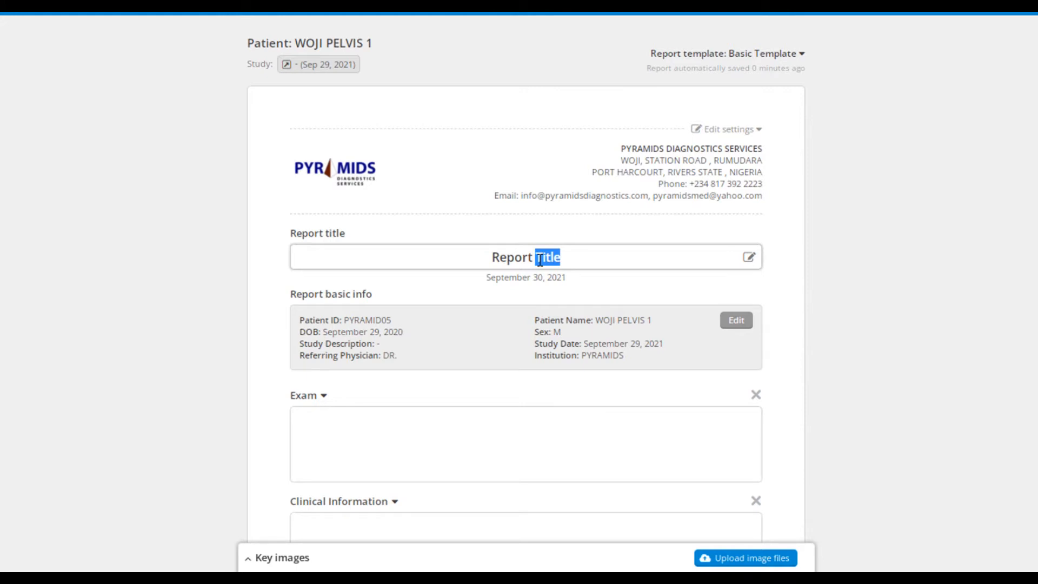
pyautogui.press('BackSpace')
pyautogui.press('BackSpace')
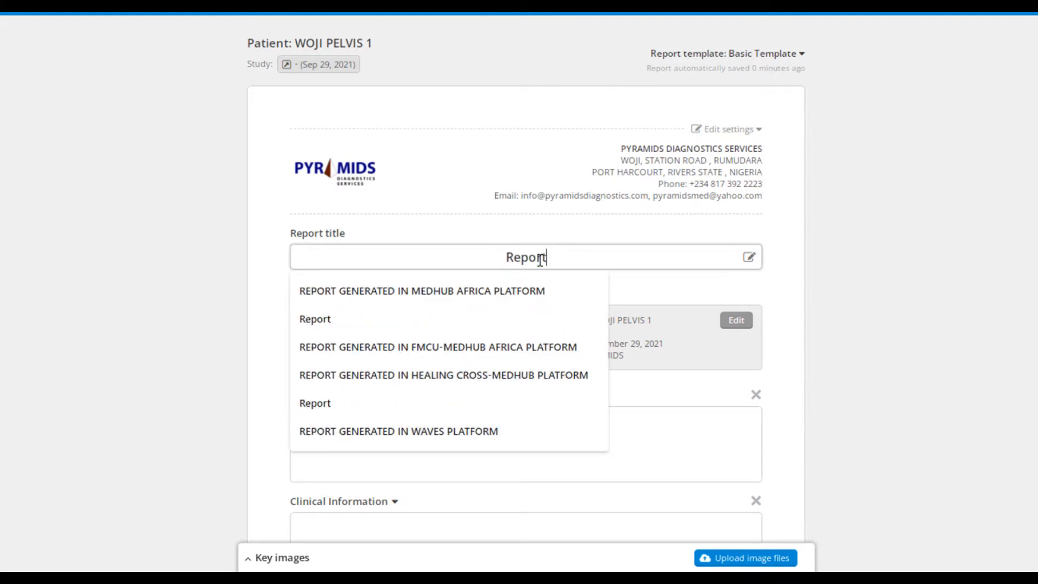
pyautogui.click(566, 342)
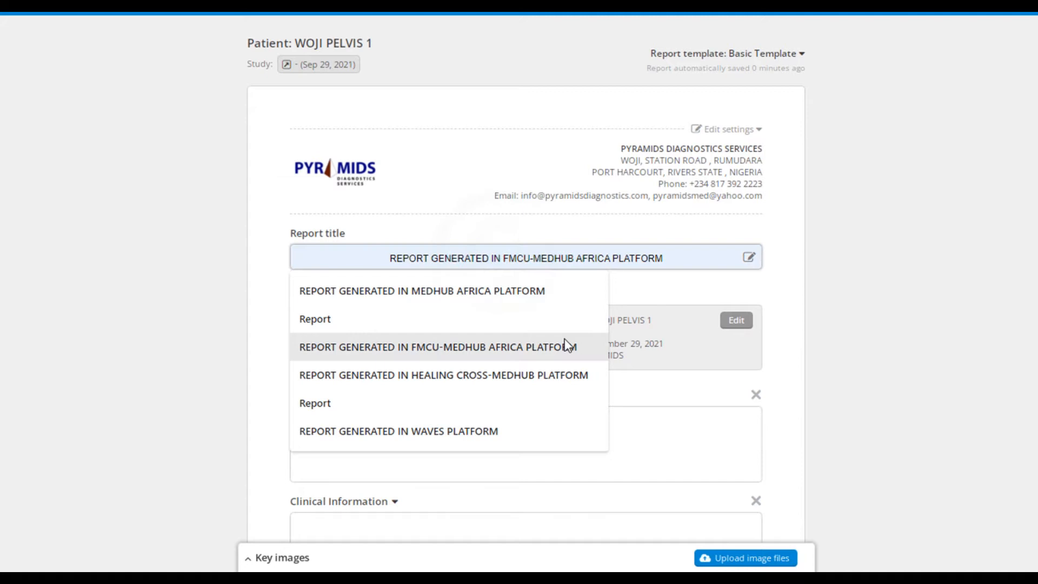
pyautogui.write('XRAY')
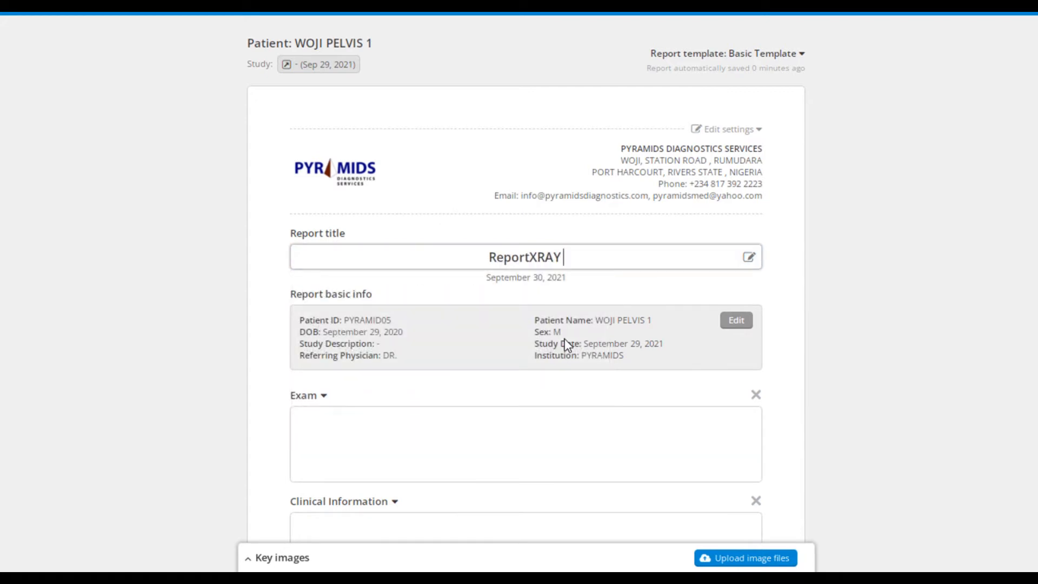
pyautogui.press('BackSpace')
pyautogui.press('BackSpace')
pyautogui.press('BackSpace')
pyautogui.press('BackSpace')
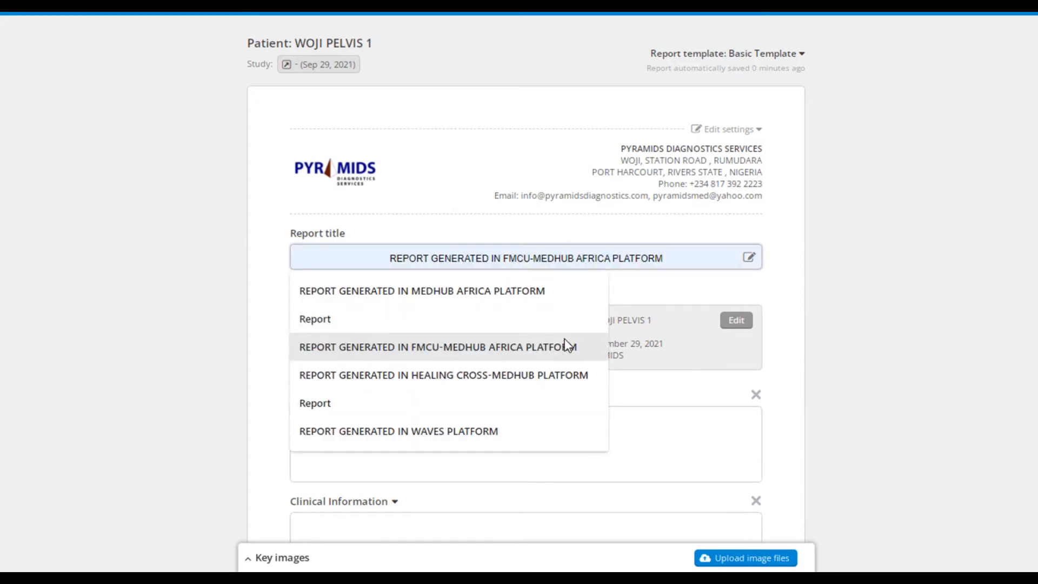
# Insert "Xray" before "Report" so that the report title reads "Xray Report".
pyautogui.click(508, 257)
pyautogui.write('X')
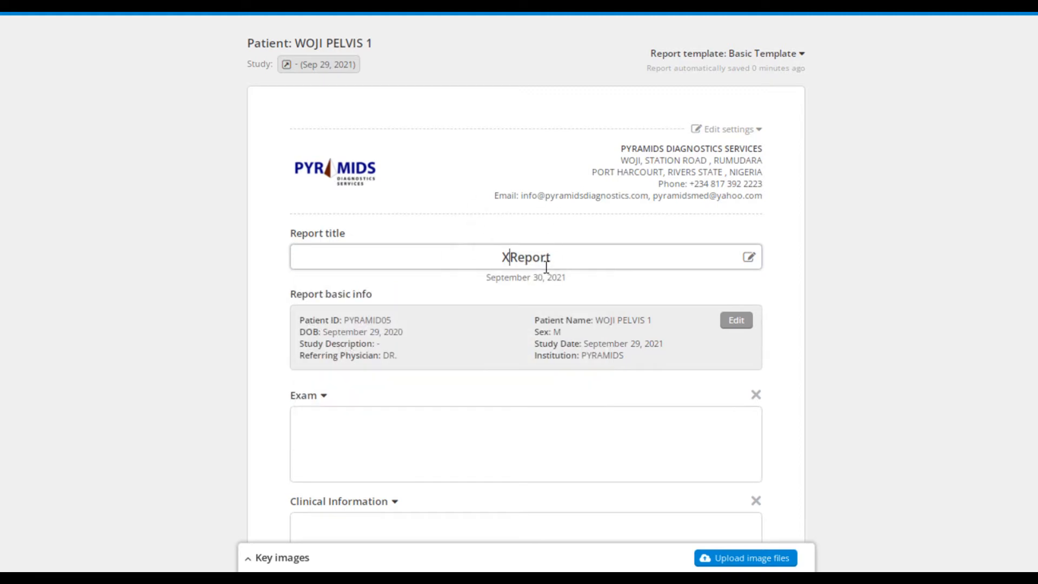
pyautogui.write('ray')
pyautogui.click(699, 281)
# Open the report's basic information for editing, enter the patient's full name and set the sex to F.
pyautogui.scroll(-2, 653, 296)
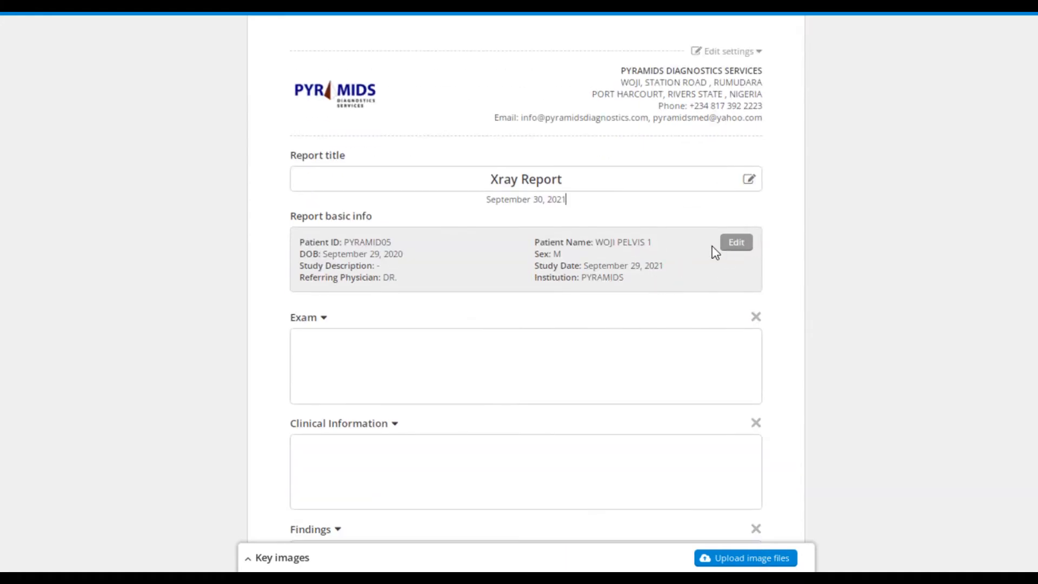
pyautogui.click(736, 242)
pyautogui.scroll(-2, 628, 312)
pyautogui.tripleClick(588, 222)
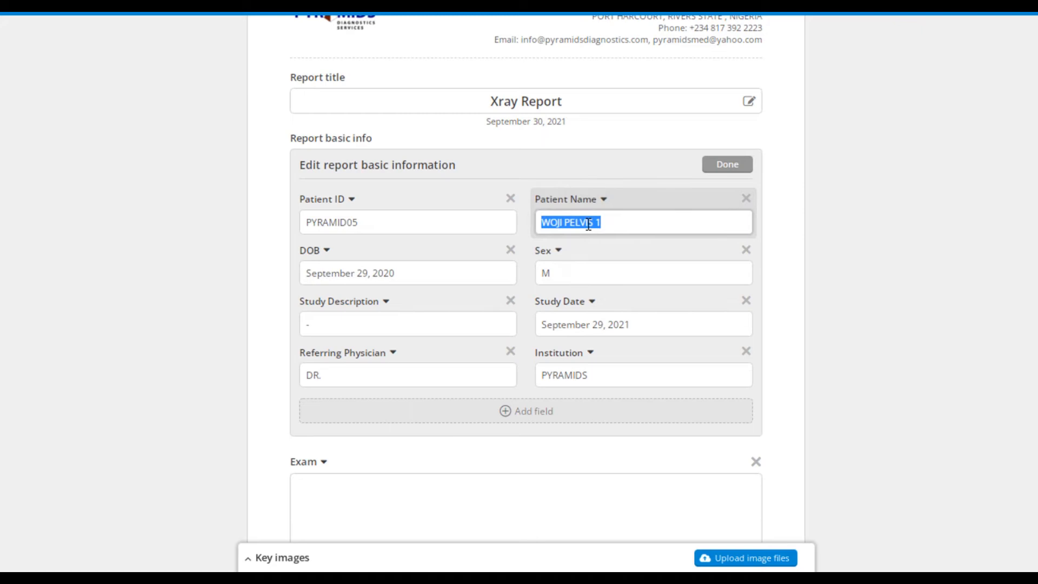
pyautogui.click(557, 280)
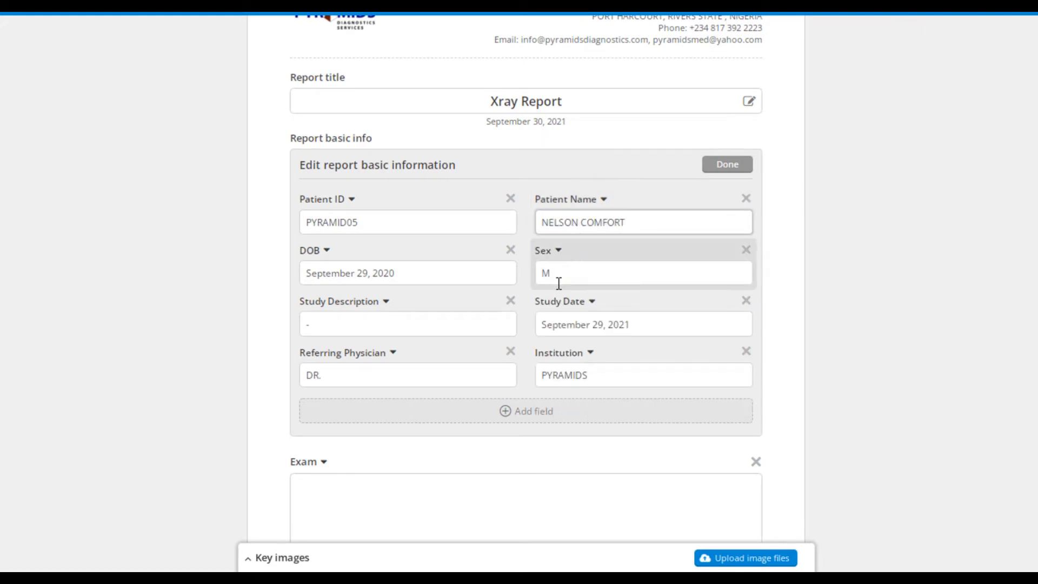
pyautogui.doubleClick(534, 272)
pyautogui.write('F')
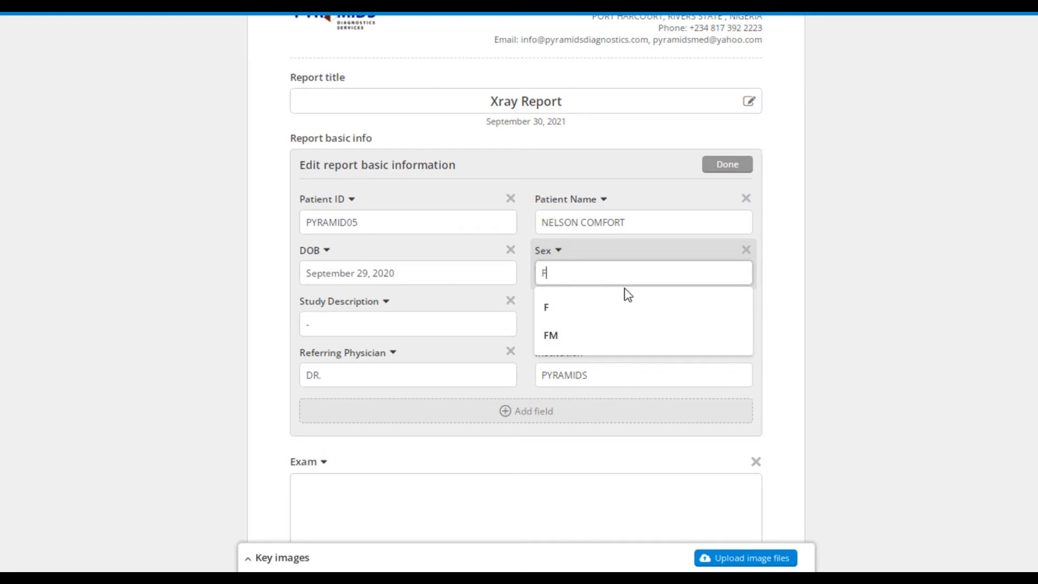
pyautogui.click(570, 318)
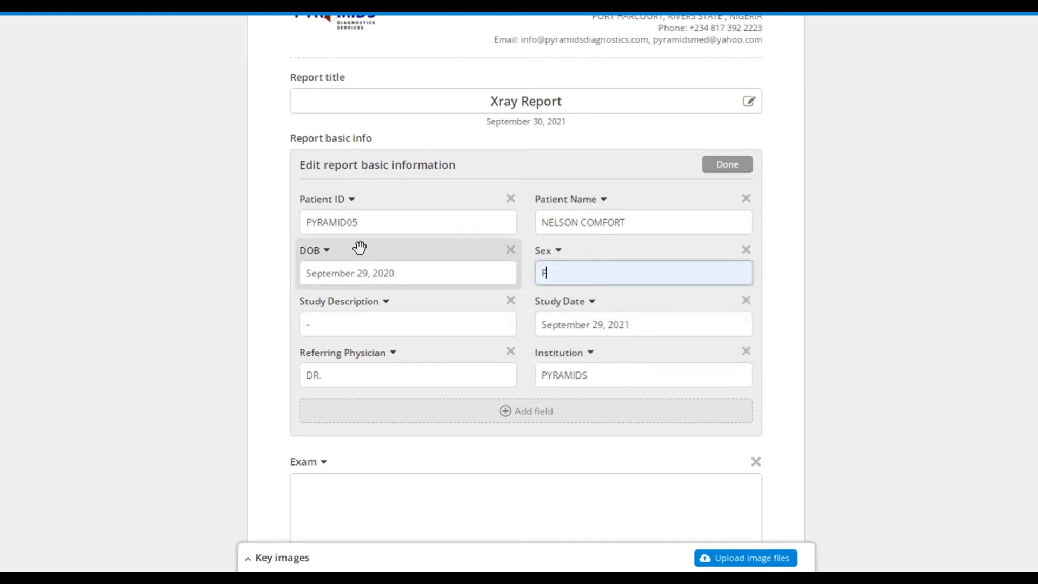
# Change the patient ID and correct the year in the patient's date of birth.
pyautogui.click(368, 223)
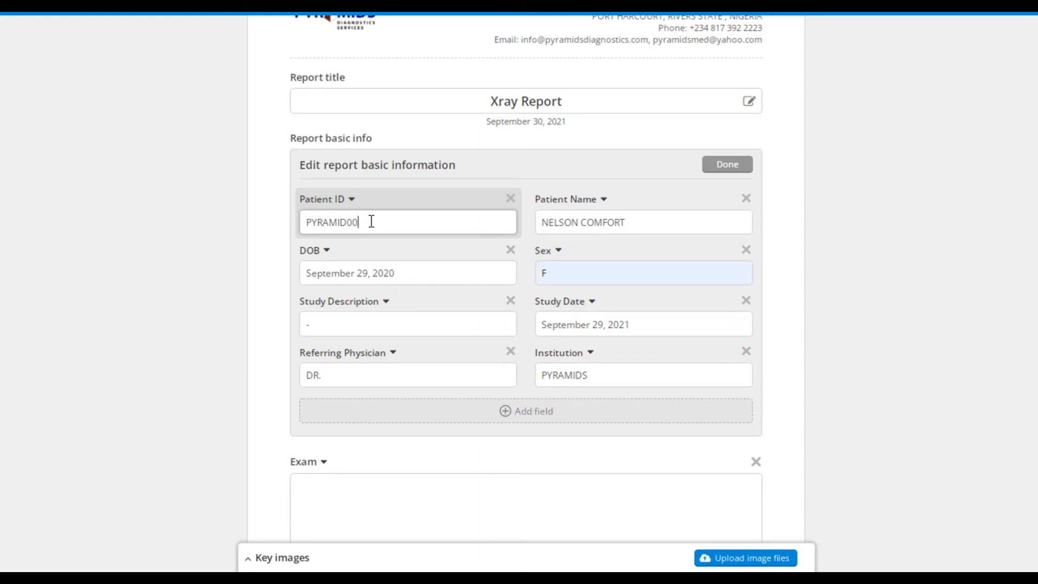
pyautogui.scroll(-2, 424, 226)
pyautogui.click(409, 195)
pyautogui.click(395, 196)
pyautogui.moveTo(395, 195); pyautogui.dragTo(389, 194)
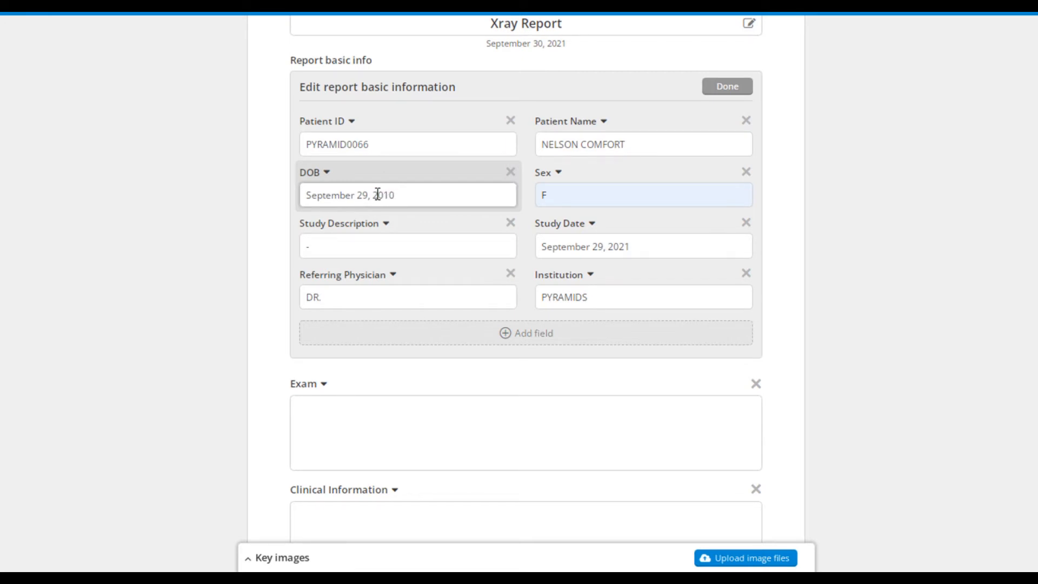
# Set the study description to "- PELVIS", add the referring physician's name after "DR." and save the basic information.
pyautogui.scroll(-2, 378, 194)
pyautogui.click(357, 169)
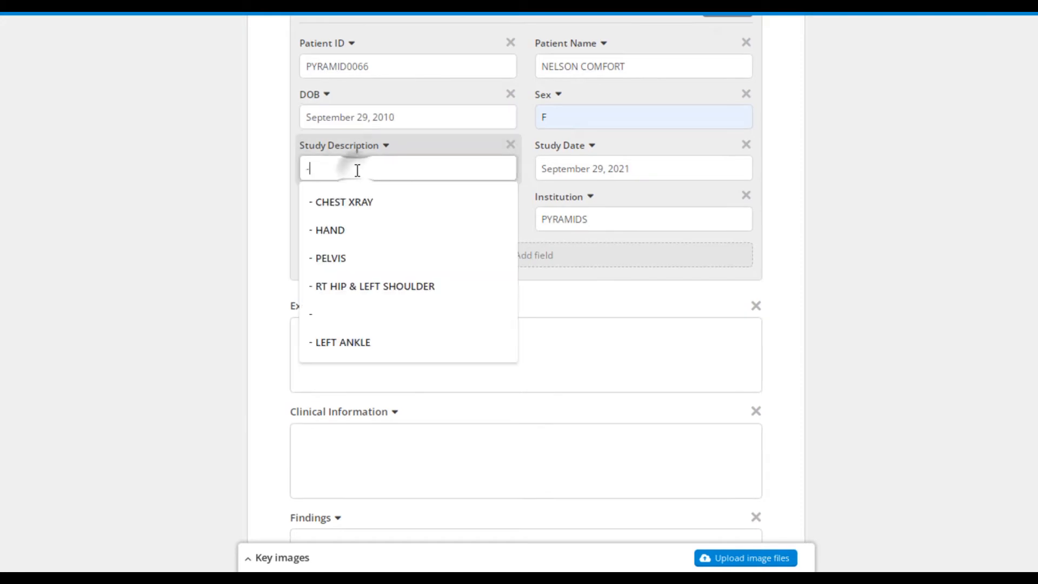
pyautogui.click(357, 268)
pyautogui.click(349, 219)
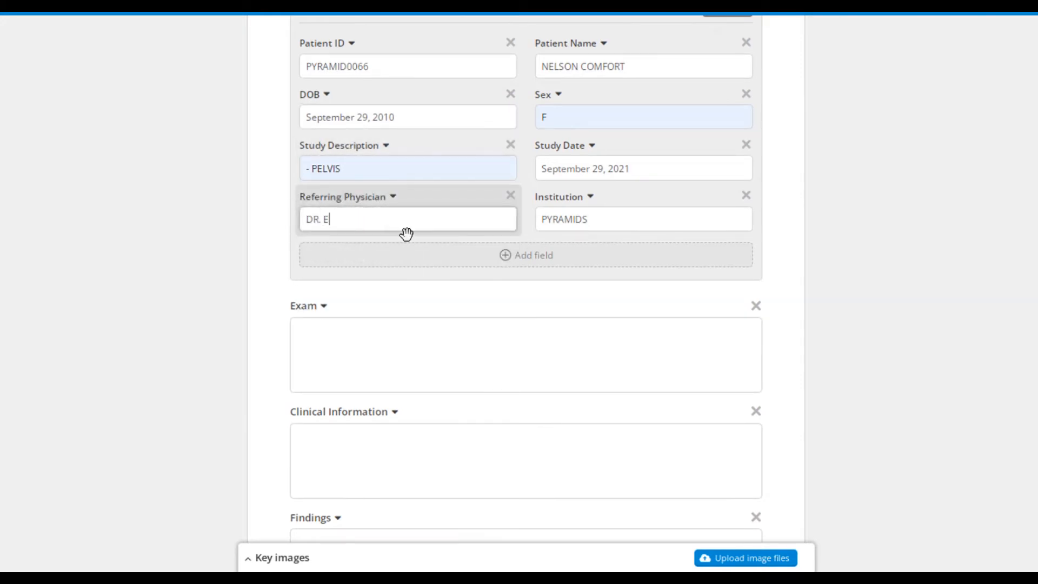
pyautogui.write('EMEKA')
pyautogui.click(607, 218)
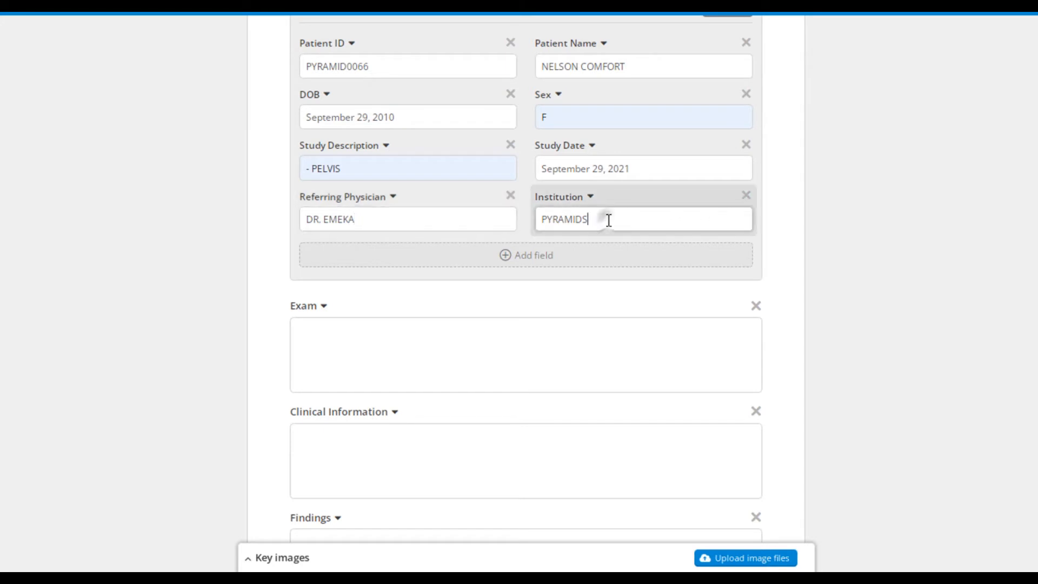
pyautogui.scroll(2, 611, 216)
pyautogui.click(727, 88)
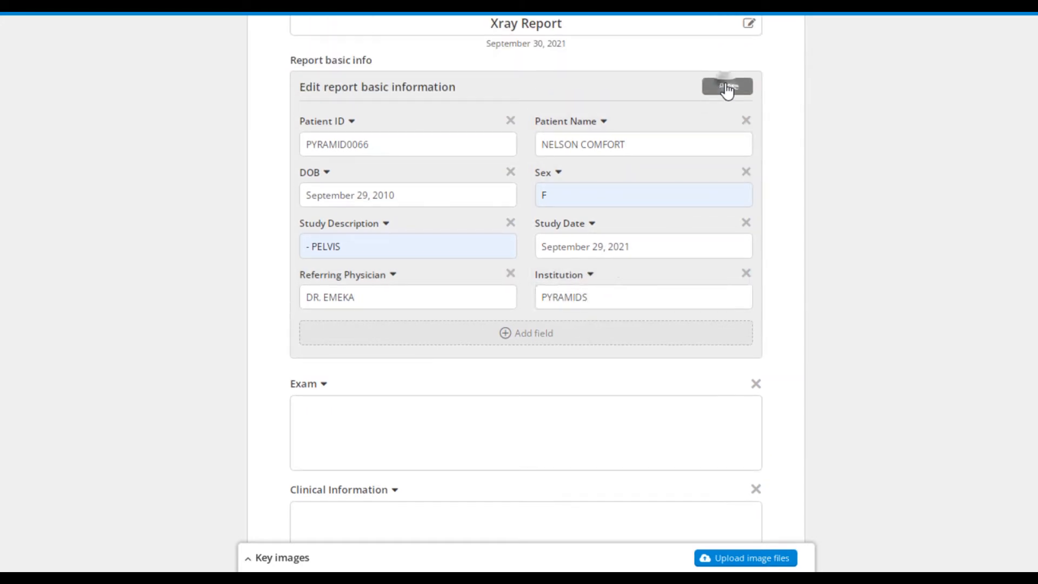
# Reopen the basic information, add a custom field "SPECIAL INFO" with the value "ON CRUTCHES", and save it.
pyautogui.click(727, 88)
pyautogui.click(551, 341)
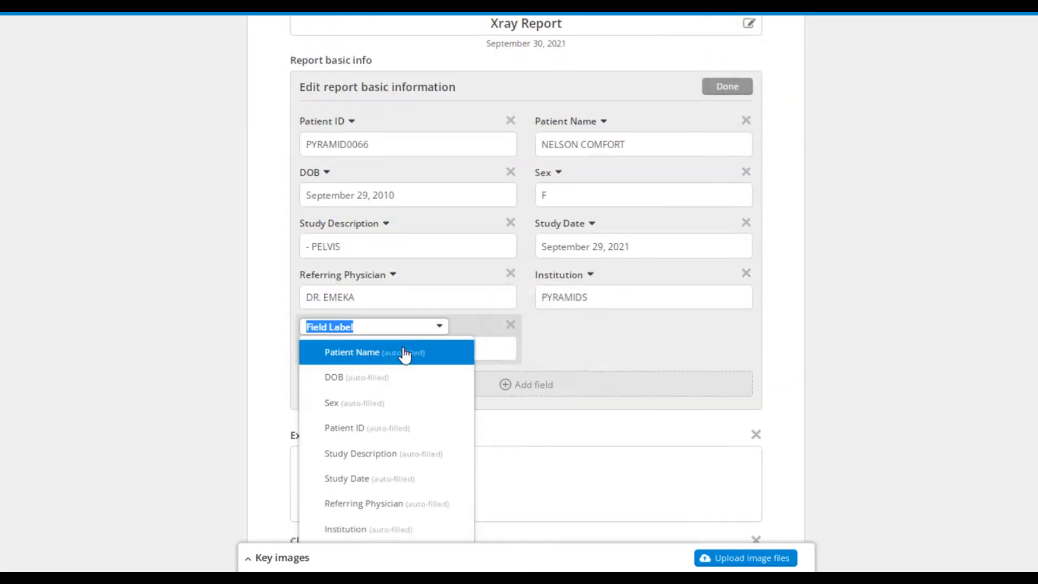
pyautogui.scroll(-2, 380, 462)
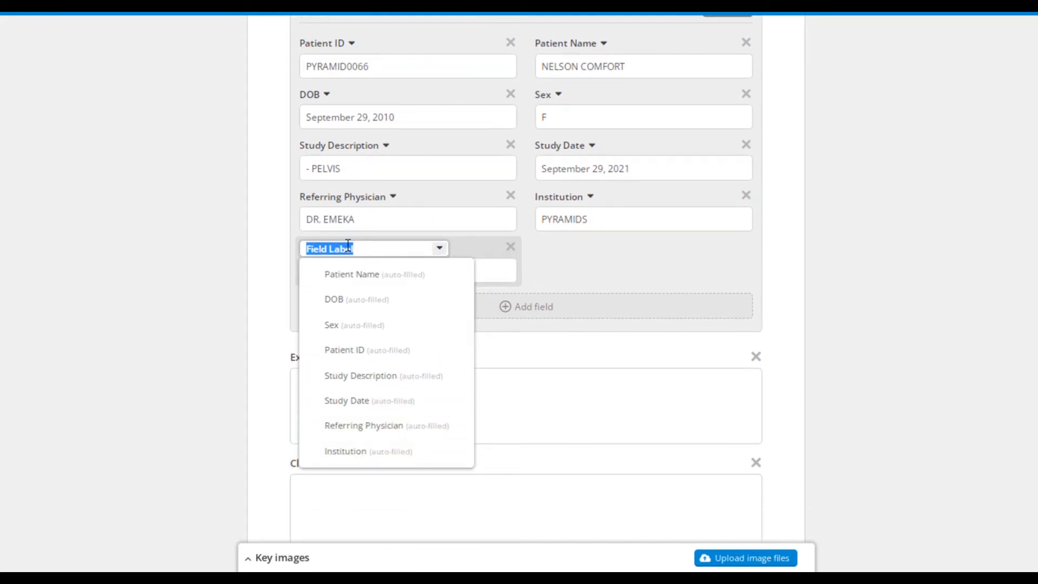
pyautogui.write('S')
pyautogui.press('Return')
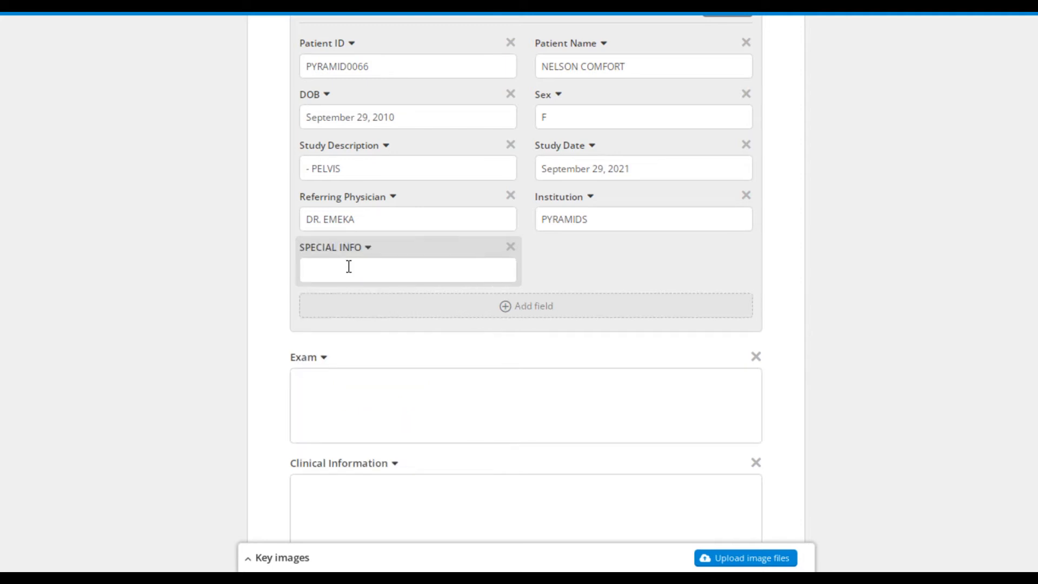
pyautogui.click(349, 267)
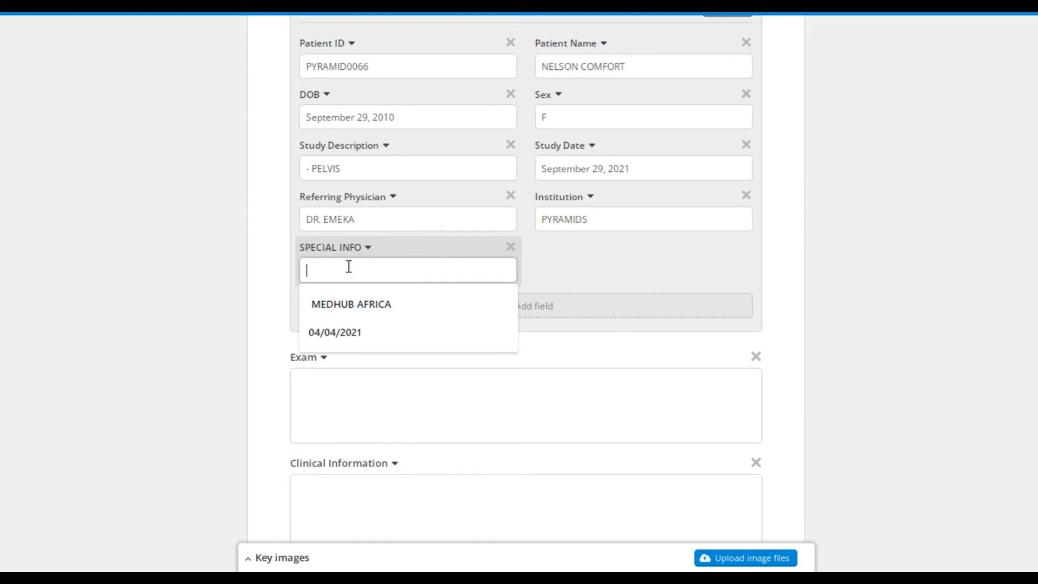
pyautogui.write('ON')
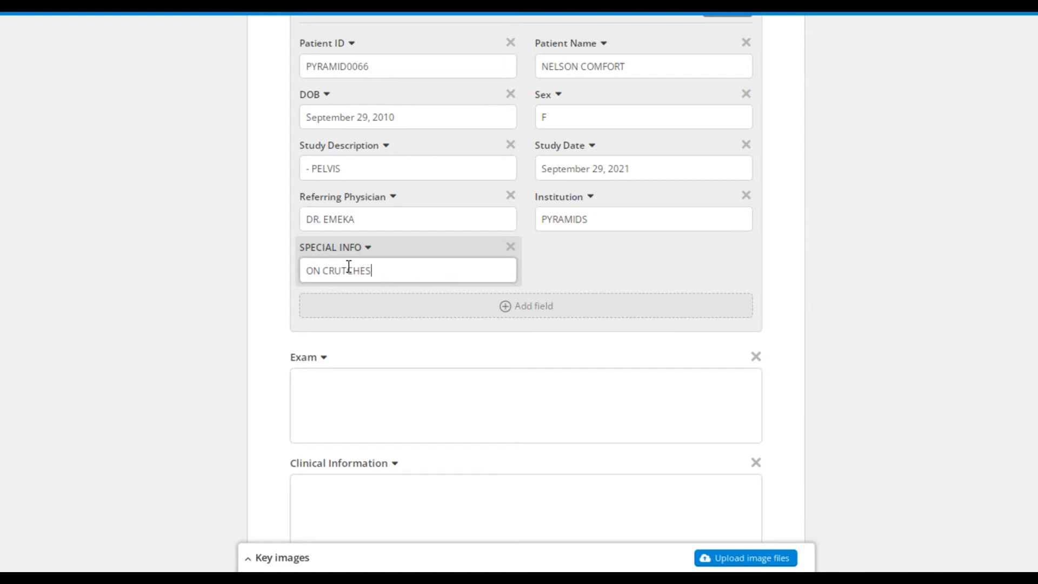
pyautogui.write('CRUTCHES')
pyautogui.click(566, 272)
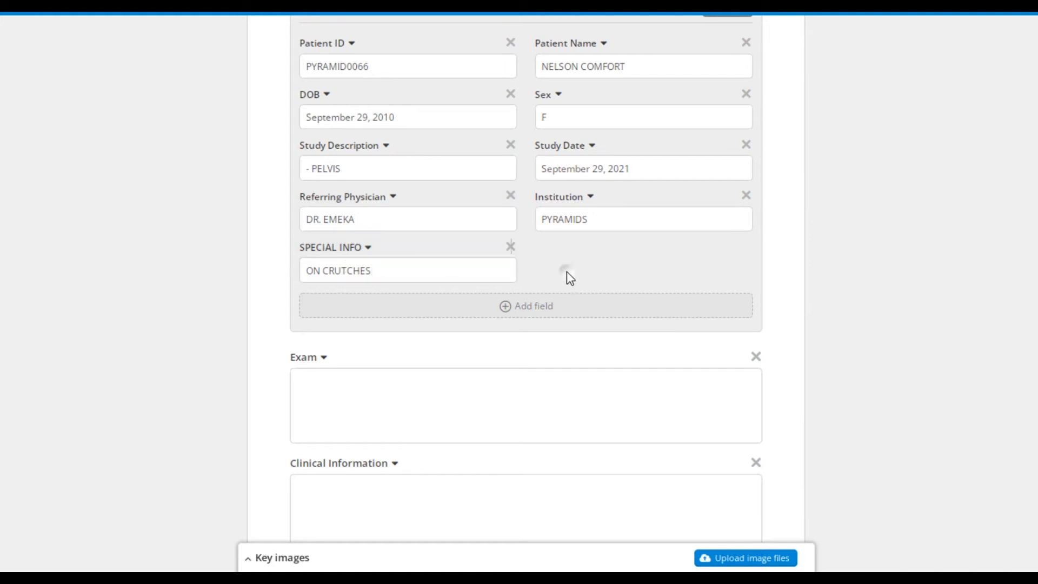
pyautogui.scroll(3, 545, 327)
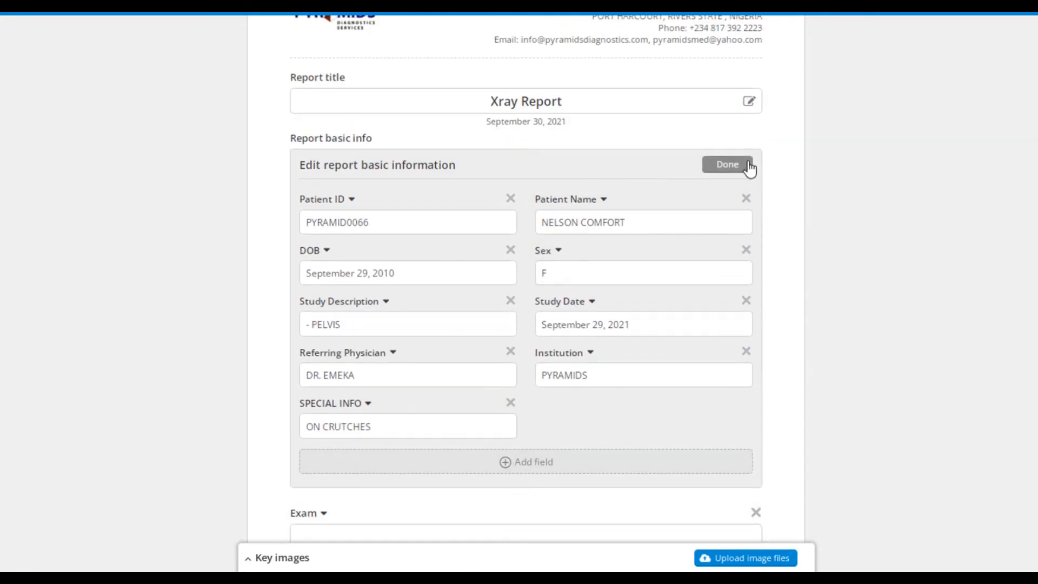
pyautogui.click(730, 171)
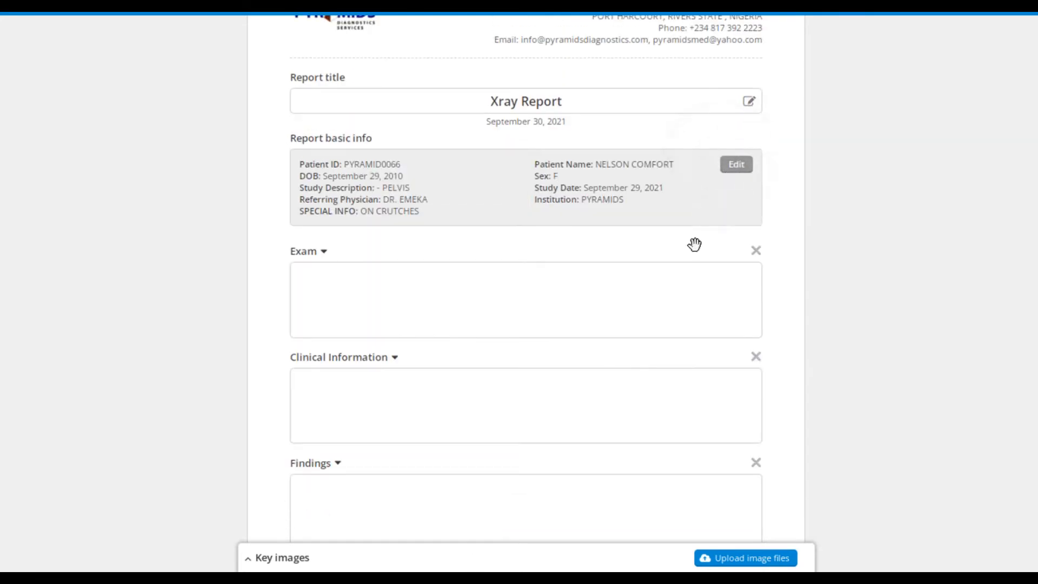
# Check the heading options of the Exam section and place the cursor in its text box.
pyautogui.scroll(-2, 381, 299)
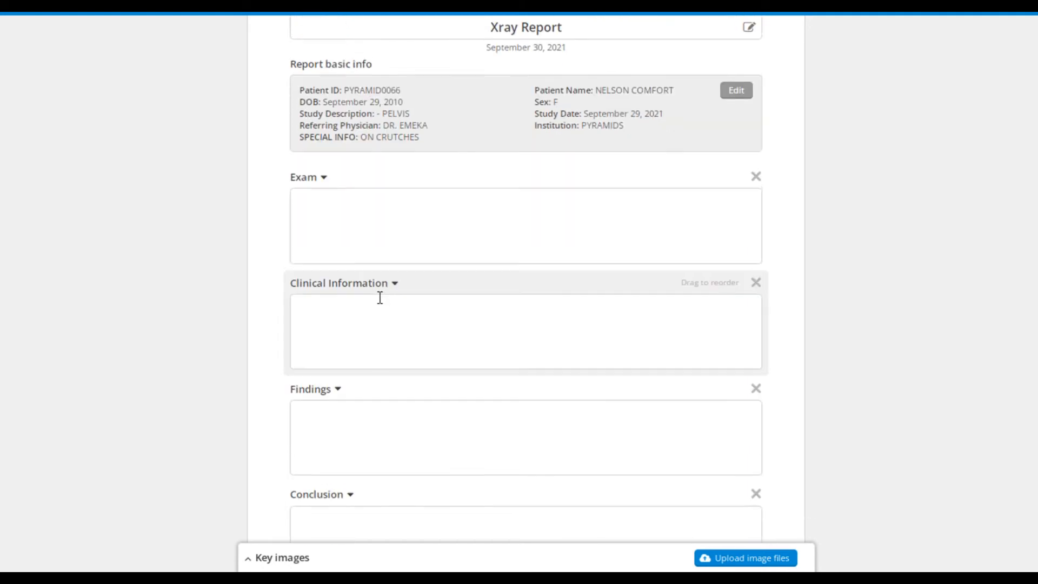
pyautogui.click(324, 176)
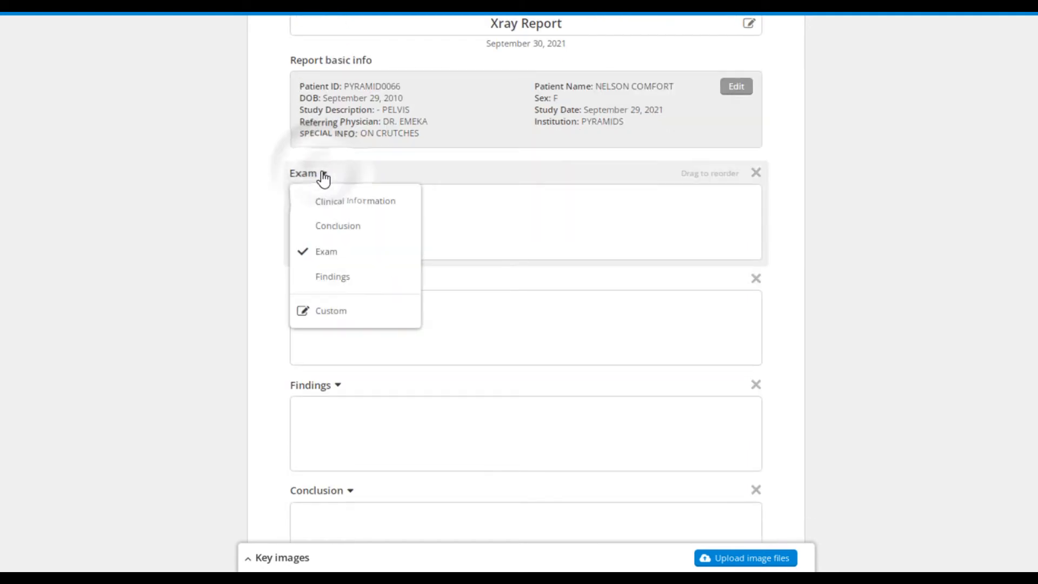
pyautogui.click(455, 234)
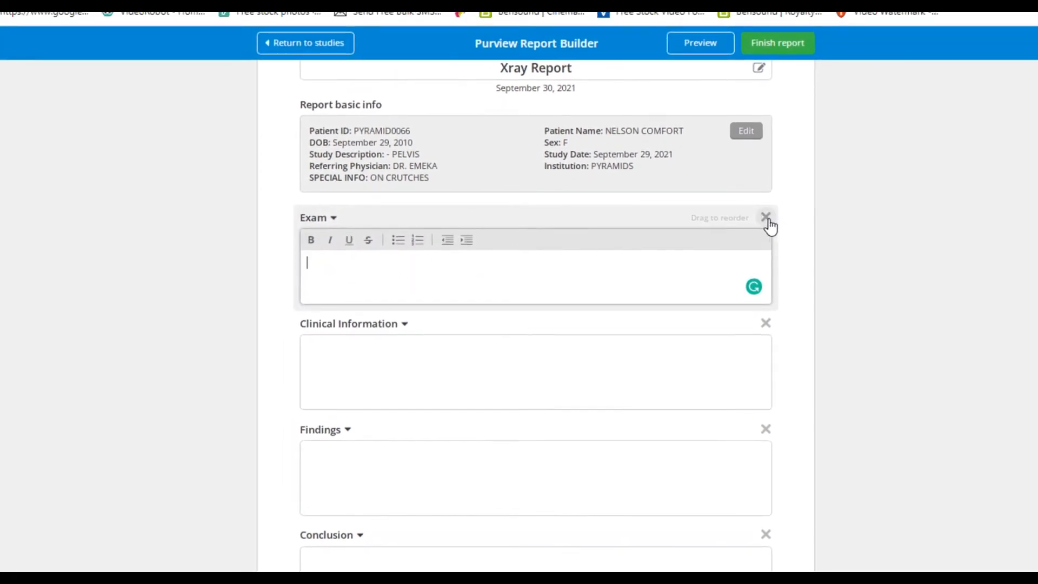
# Delete the Exam section from the report.
pyautogui.click(766, 218)
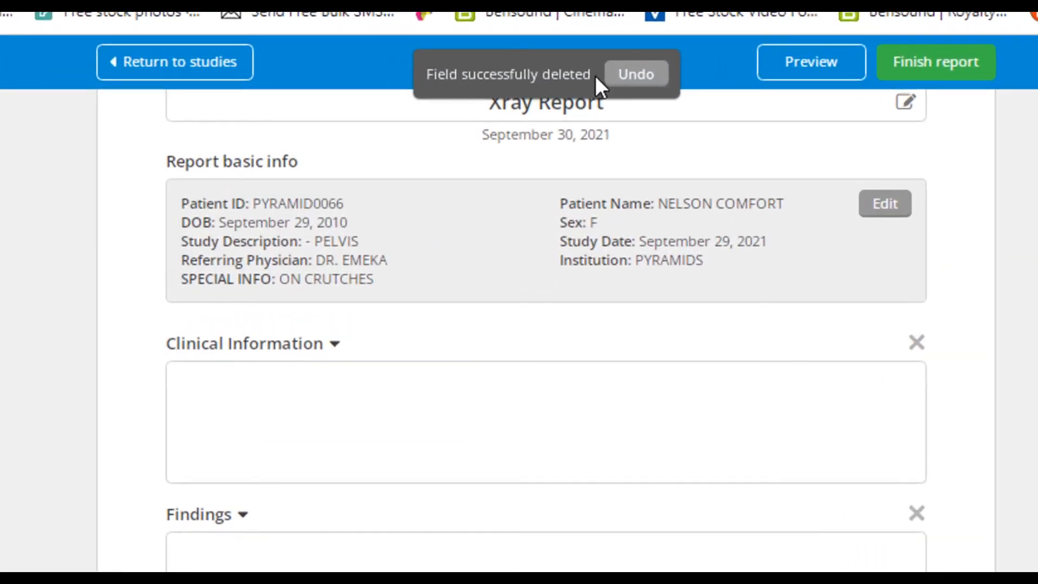
pyautogui.moveTo(596, 76); pyautogui.dragTo(417, 82)
pyautogui.click(416, 82)
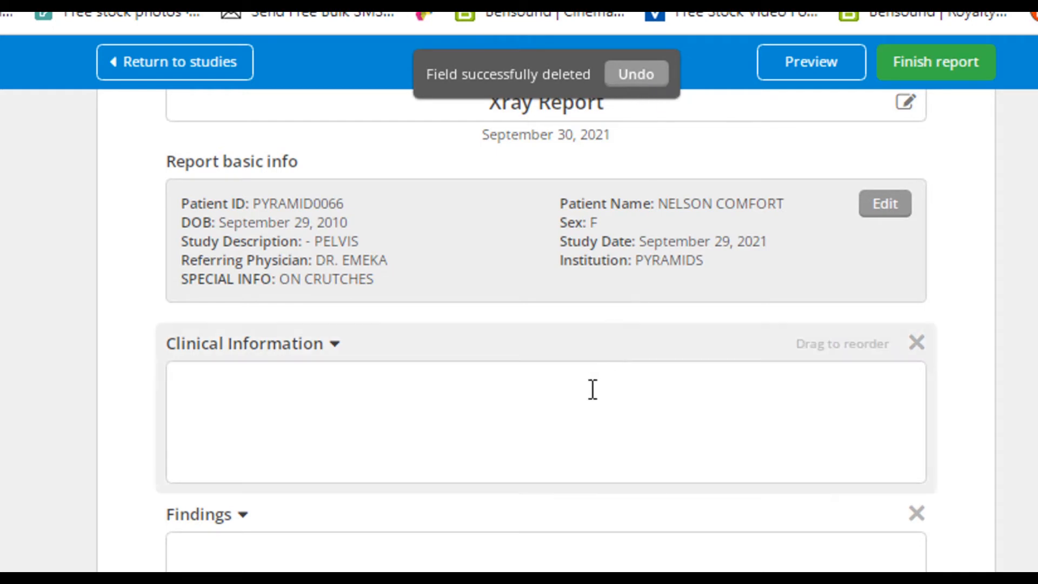
# Enter "Waist Pain For 10 YRS" under Clinical Information and format it as a bulleted item.
pyautogui.click(512, 440)
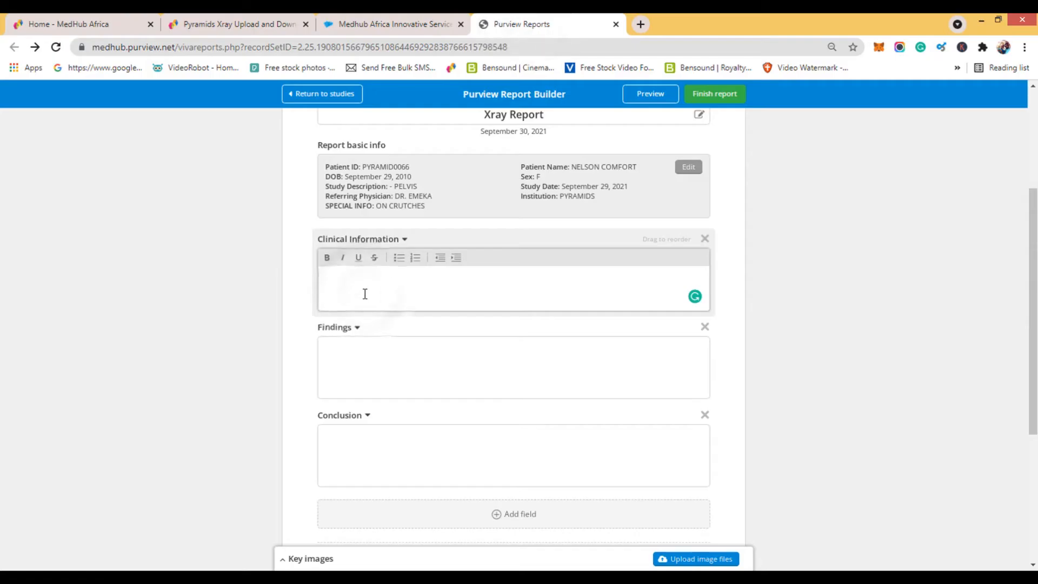
pyautogui.write('Waist P')
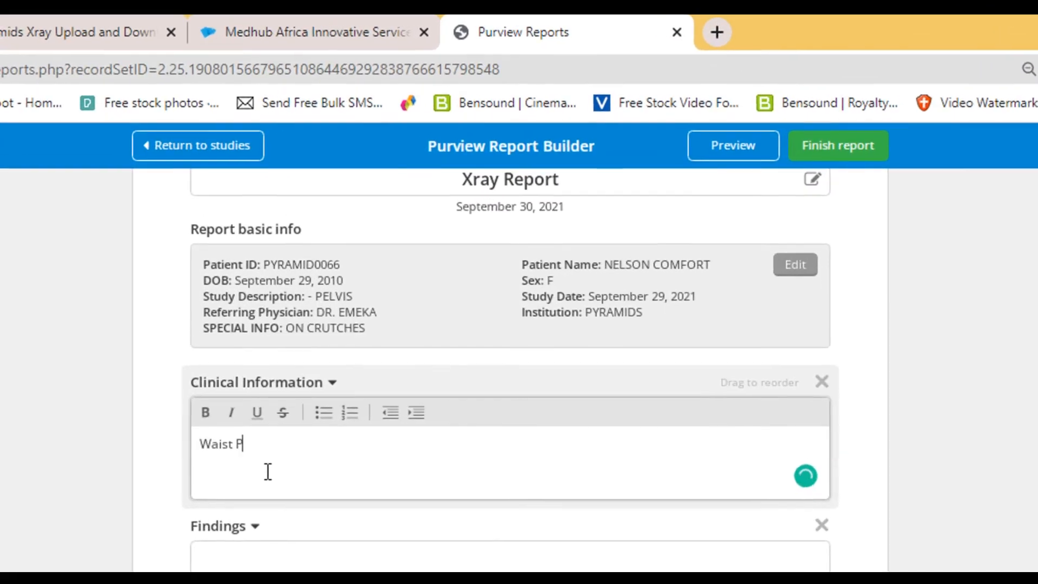
pyautogui.write('ain For 10')
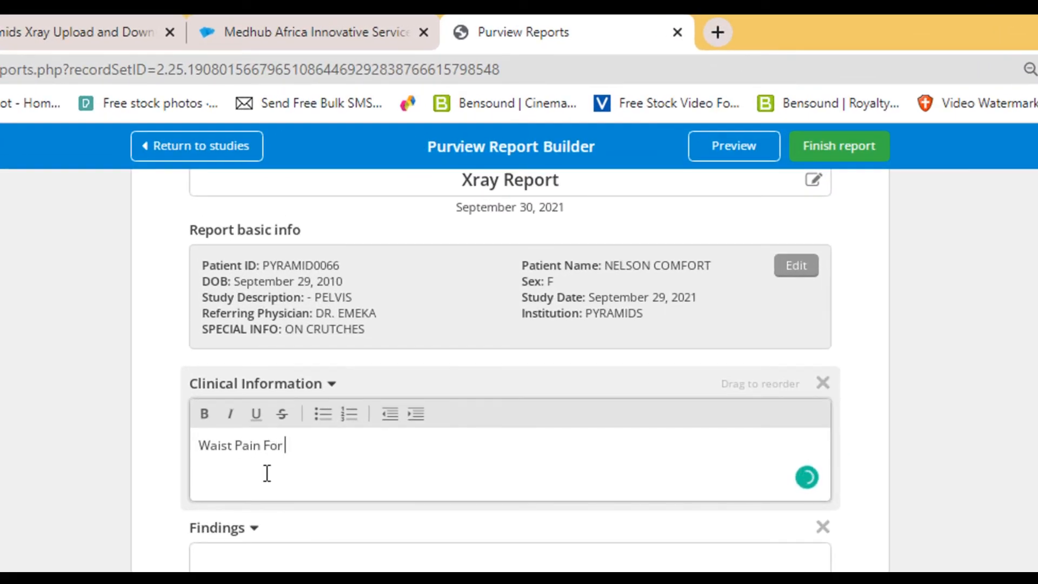
pyautogui.write(' YRS')
pyautogui.moveTo(327, 446); pyautogui.dragTo(200, 446)
pyautogui.click(323, 414)
# Write three lines under Findings: "Normal bone densities and outlines", "Joint sopaces are within normal limits" and "No fractures or dislocations".
pyautogui.scroll(-2, 433, 257)
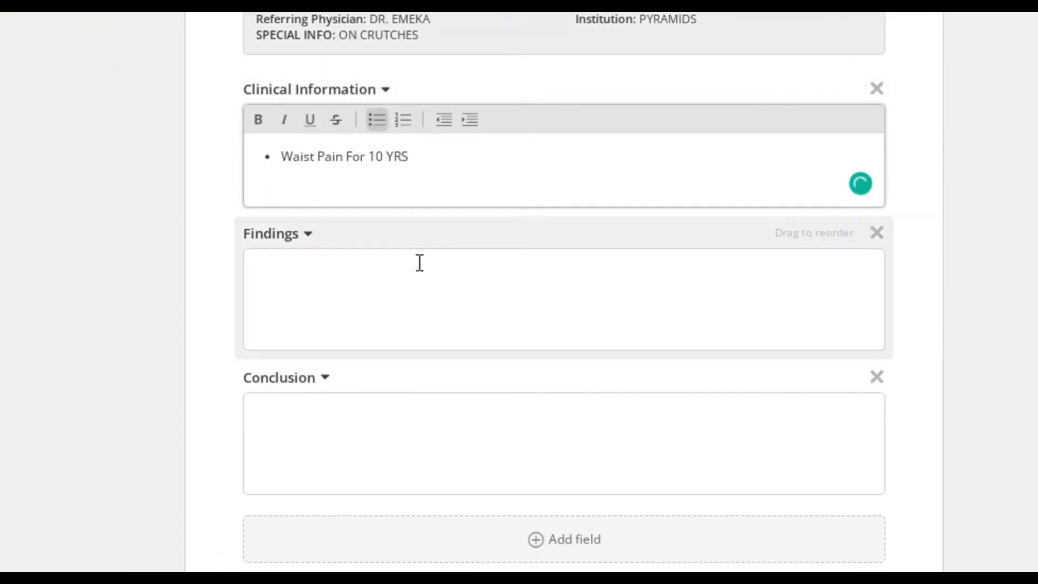
pyautogui.click(304, 291)
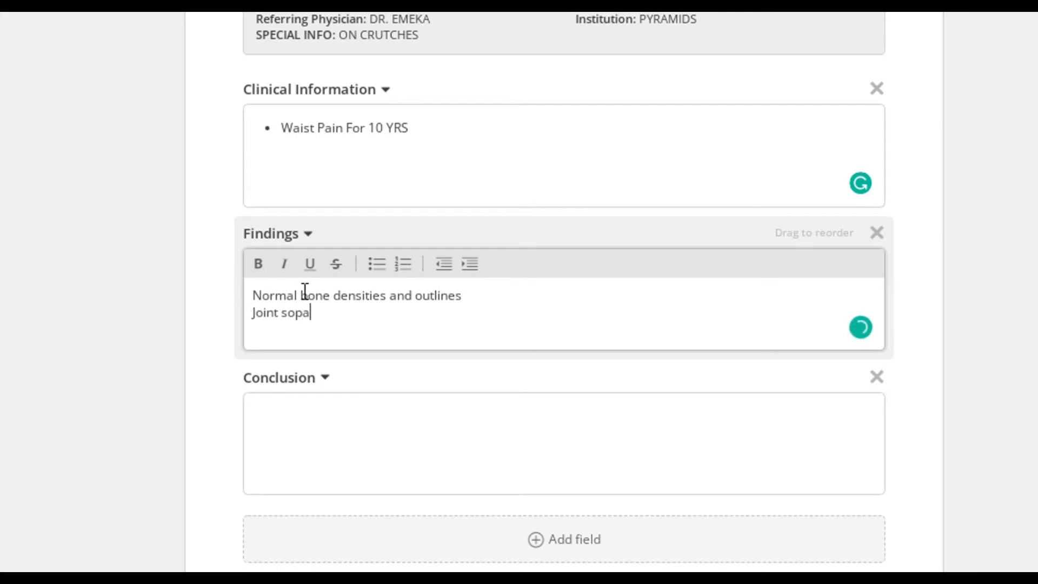
pyautogui.write('ithin normal limits')
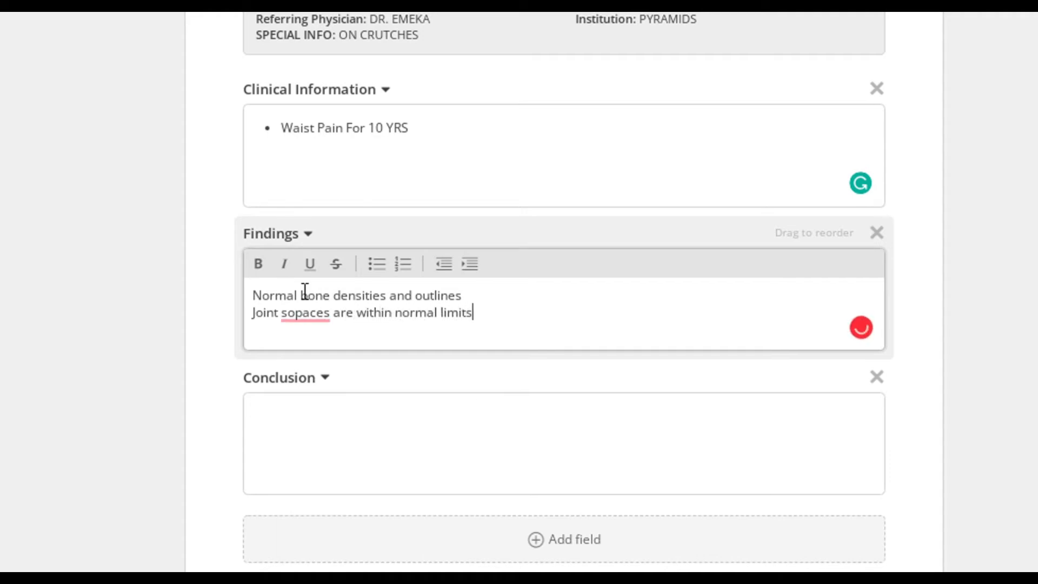
pyautogui.press('Return')
pyautogui.write('No fractures a')
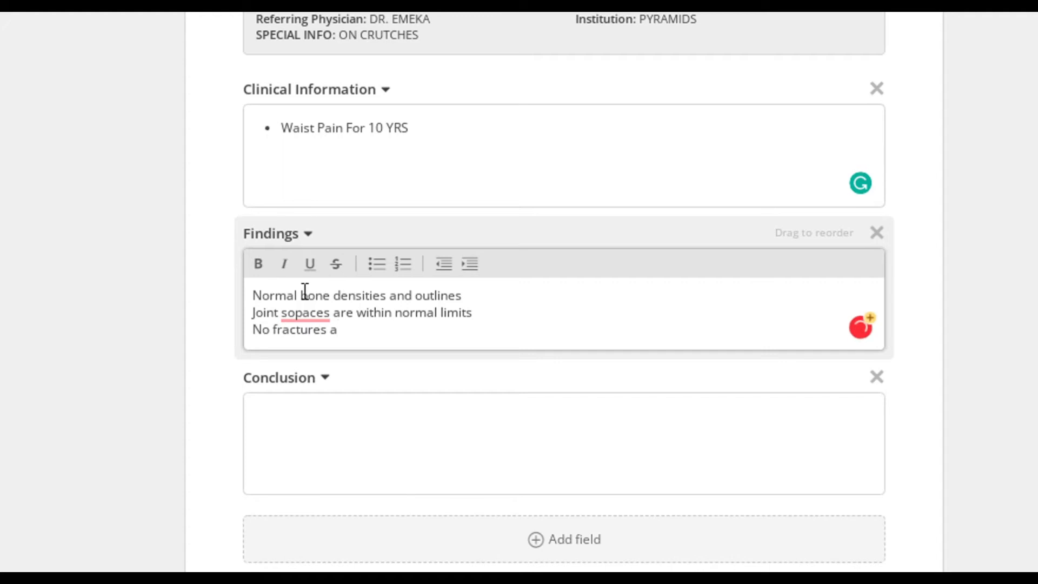
pyautogui.write('r')
pyautogui.write(' dislox')
pyautogui.press('BackSpace')
pyautogui.write('cations')
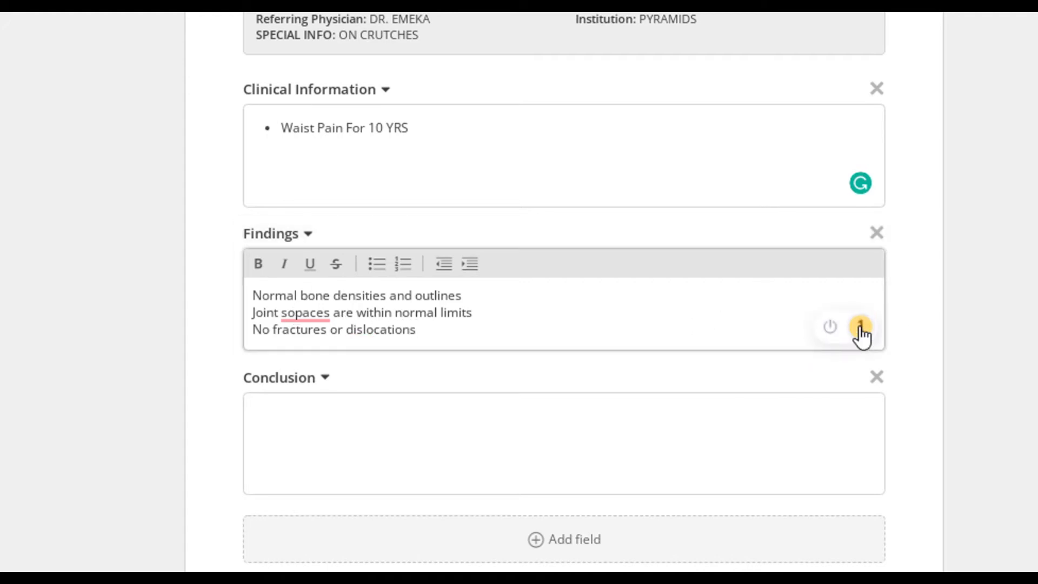
# Correct "sopaces" to "spaces" with the suggested spelling and turn the three Findings lines into a bulleted list.
pyautogui.click(861, 326)
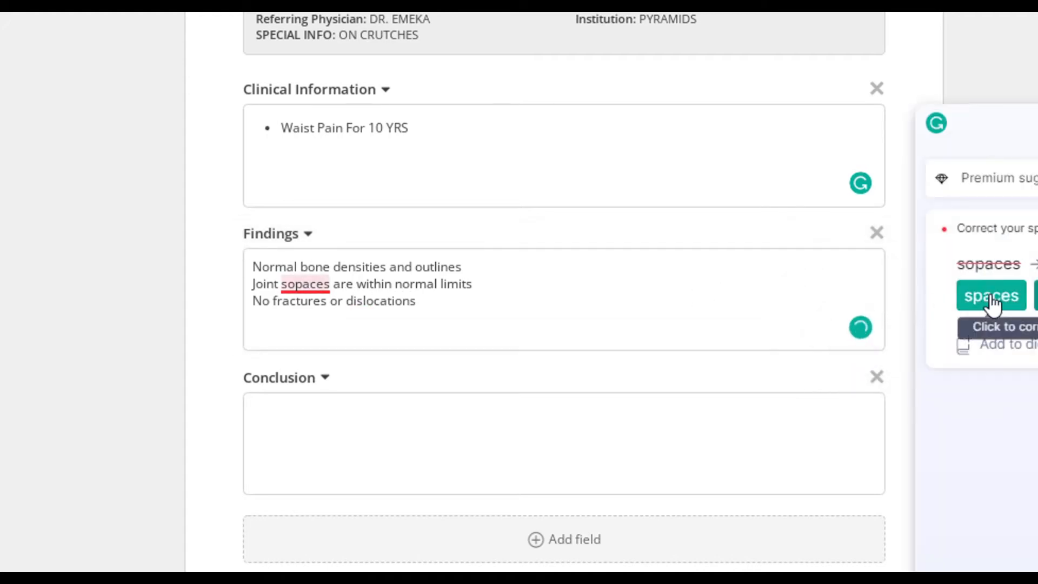
pyautogui.click(993, 297)
pyautogui.click(426, 327)
pyautogui.click(247, 296)
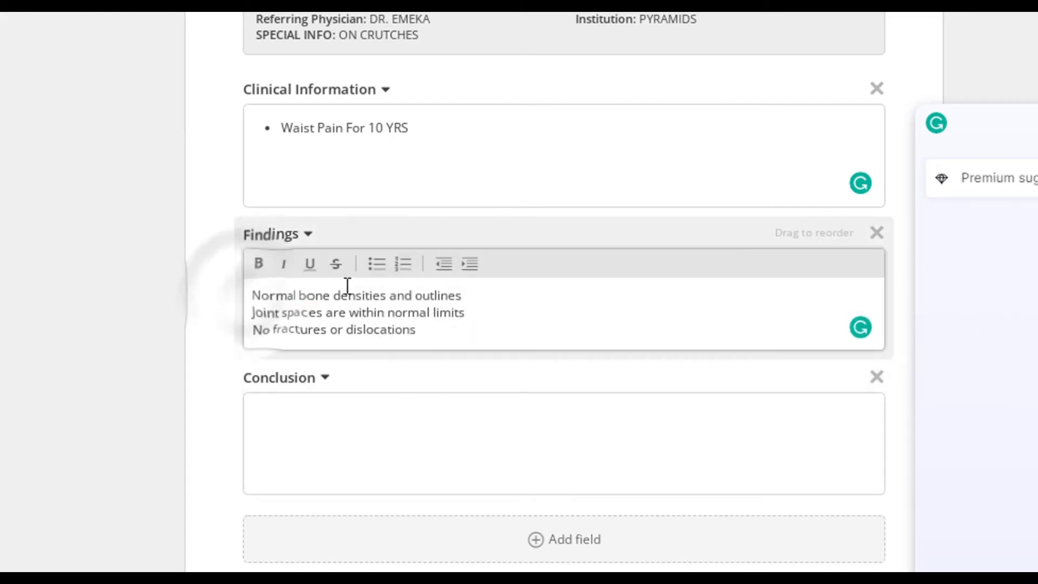
pyautogui.click(375, 264)
pyautogui.click(295, 322)
pyautogui.click(376, 264)
pyautogui.click(321, 340)
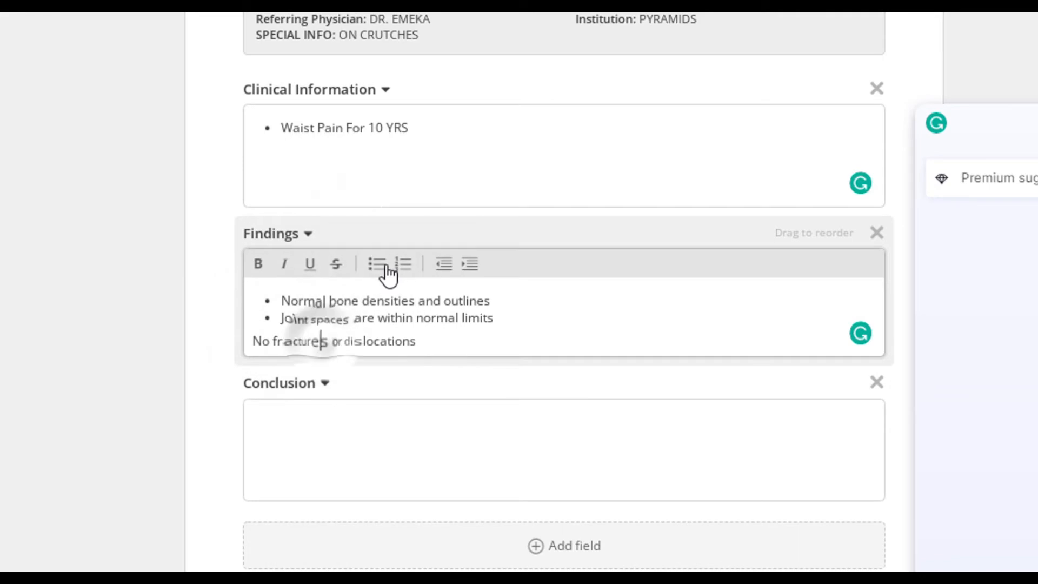
pyautogui.click(378, 265)
# Enter "Normal Pelvis" under Conclusion and format it as a bulleted item.
pyautogui.scroll(-2, 410, 362)
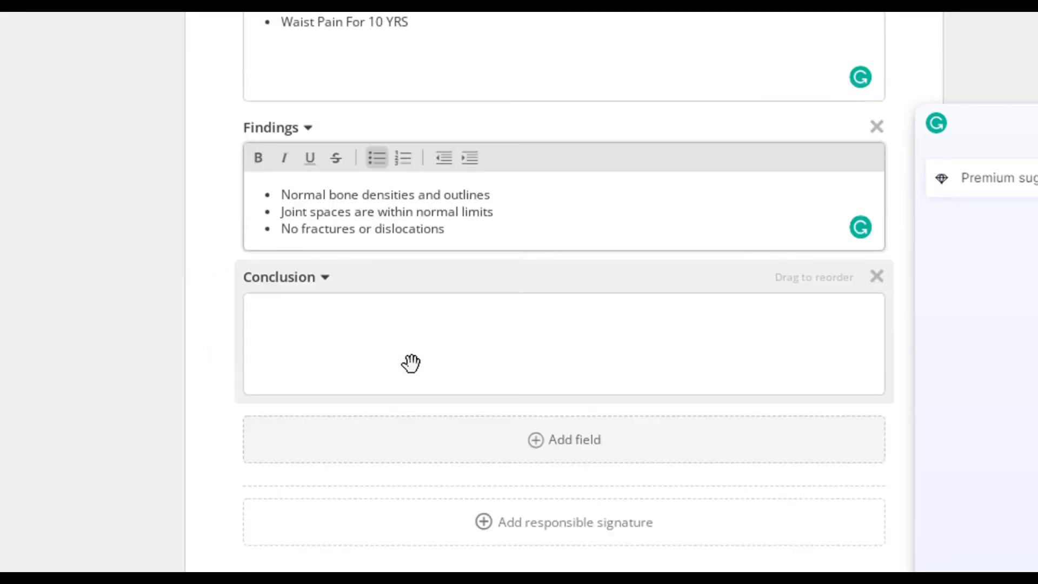
pyautogui.click(306, 332)
pyautogui.write('Normal Pelvis')
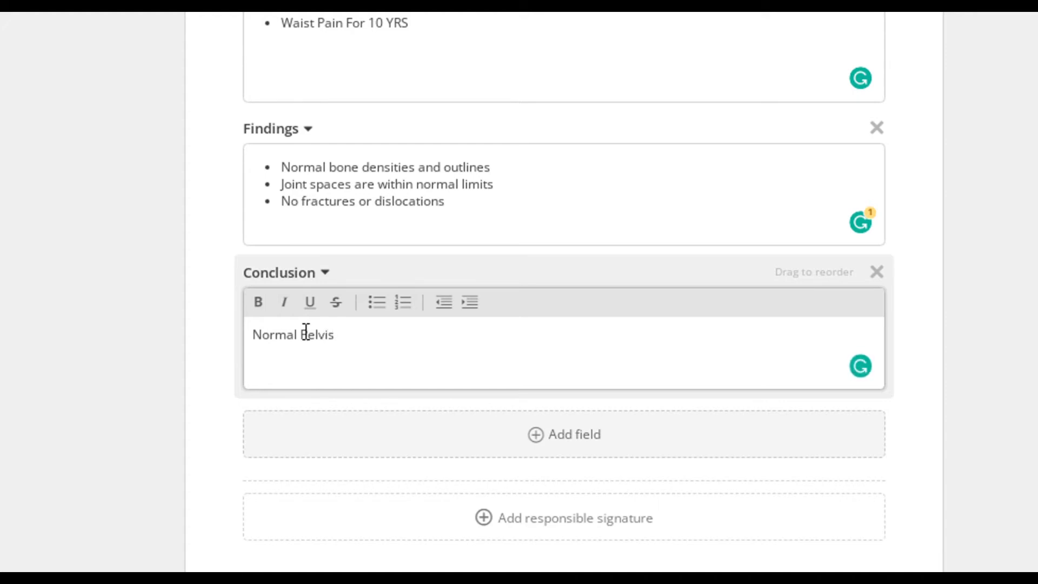
pyautogui.click(373, 310)
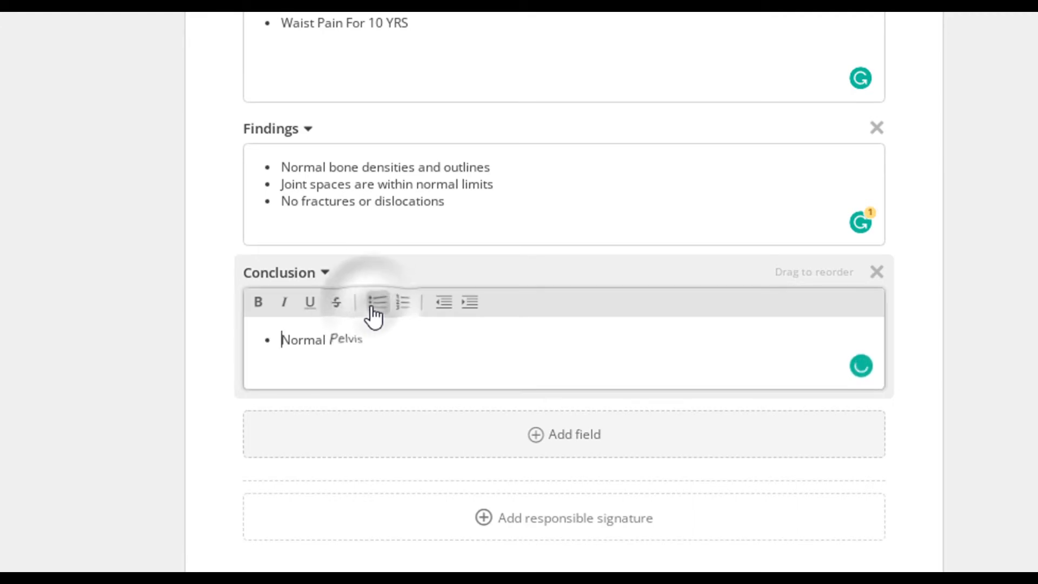
# Add a field labelled "Recommendation" below the Conclusion, containing the bulleted text "Do lumbosacral Xray".
pyautogui.scroll(-2, 584, 388)
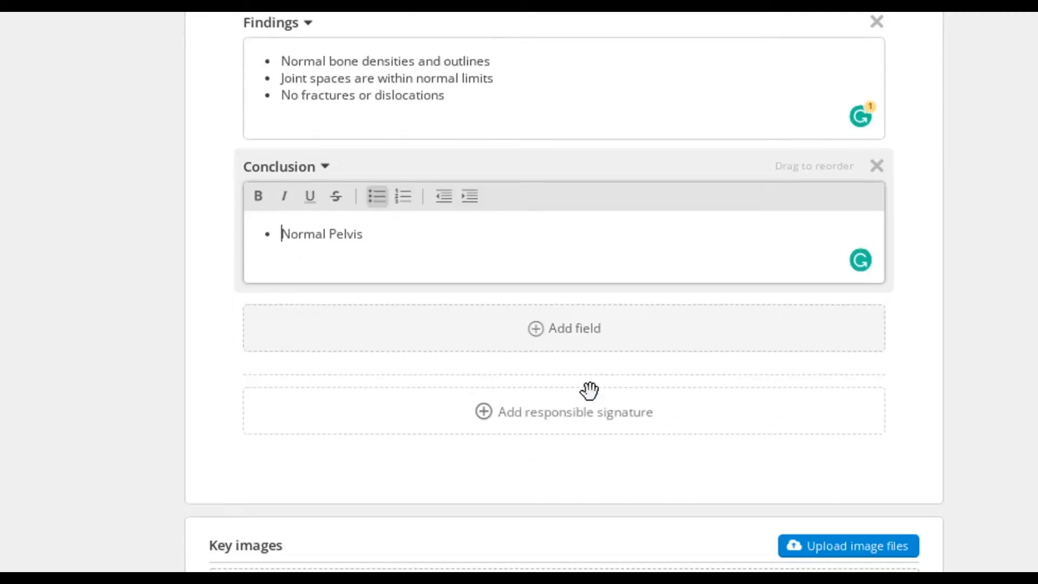
pyautogui.click(574, 340)
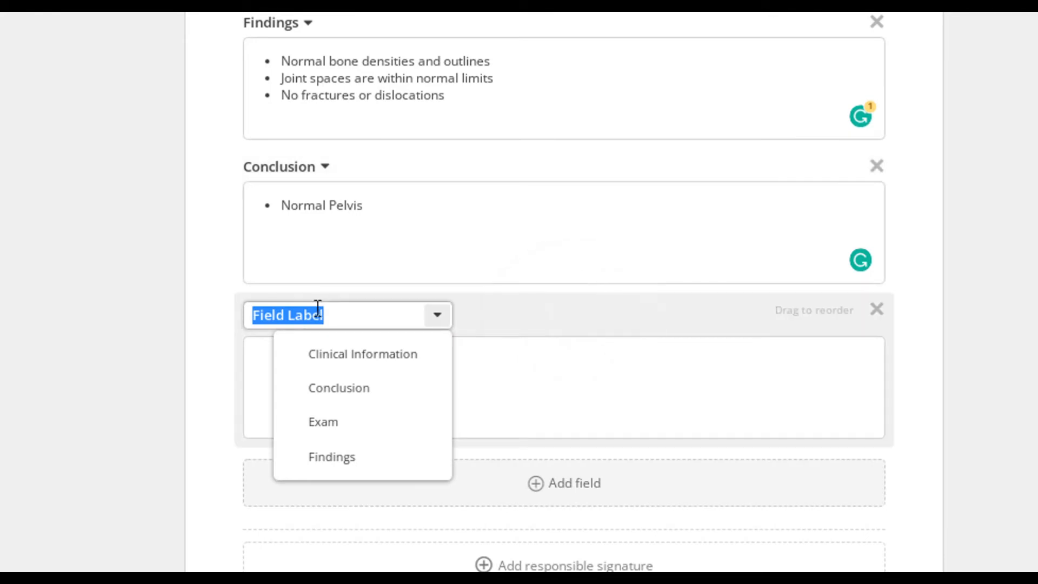
pyautogui.write('Re')
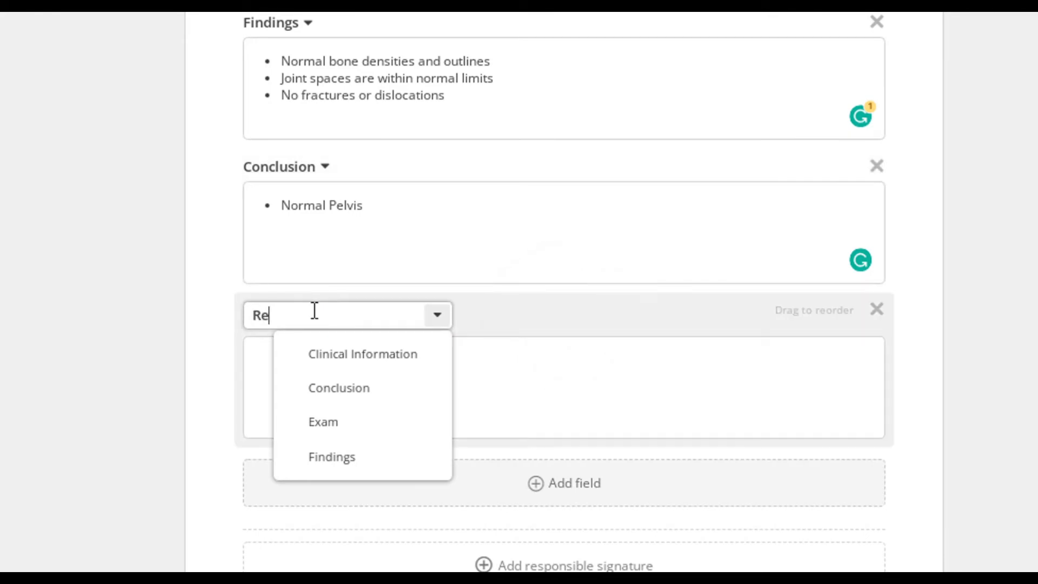
pyautogui.write('commendation')
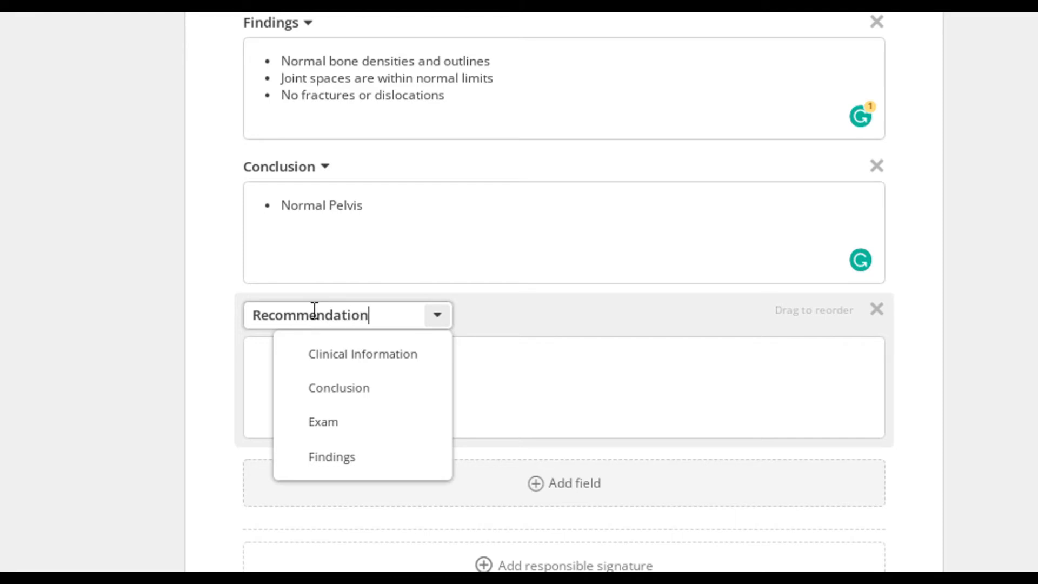
pyautogui.press('Return')
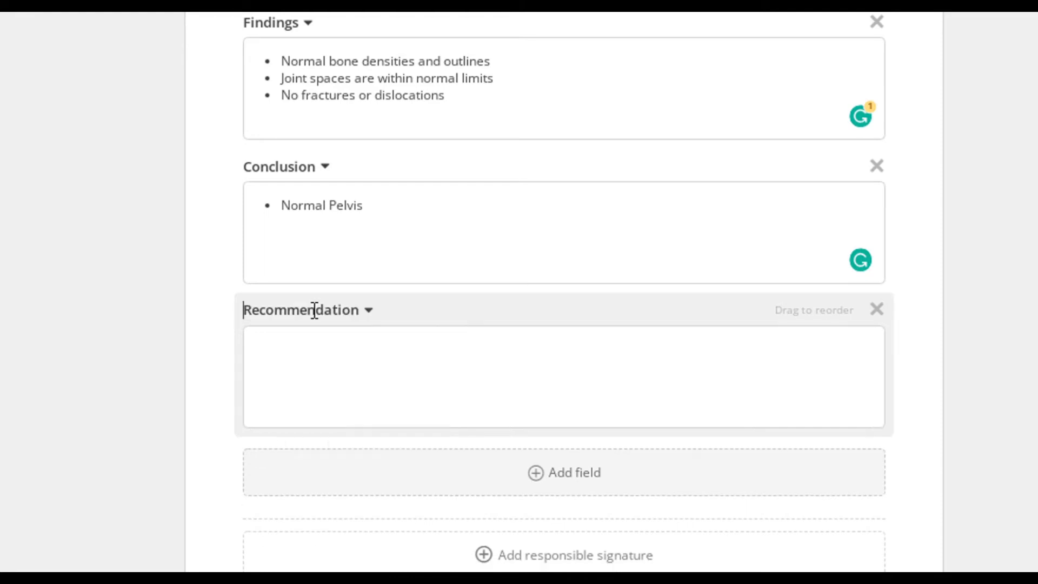
pyautogui.click(309, 366)
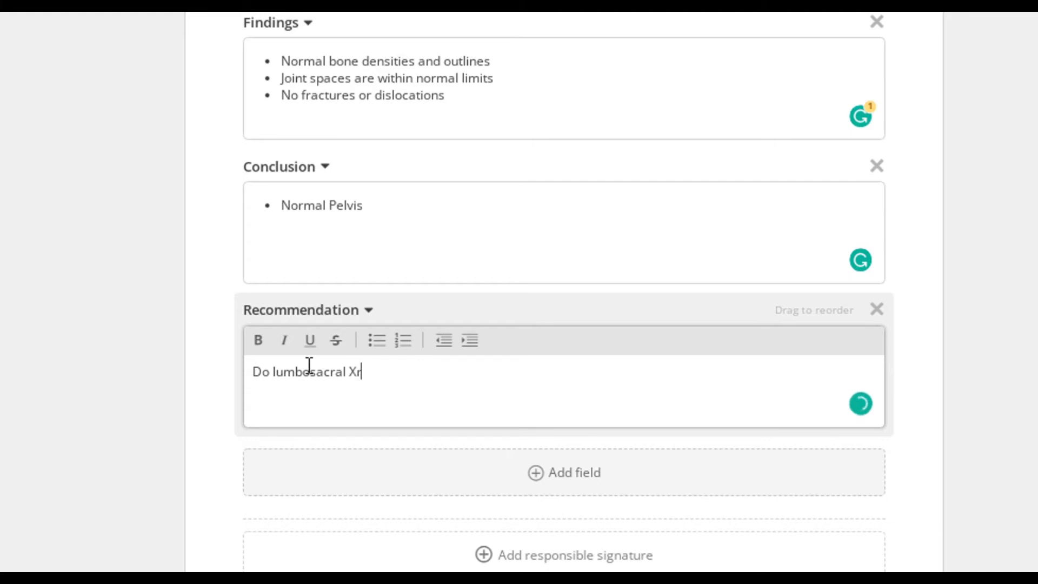
pyautogui.click(373, 342)
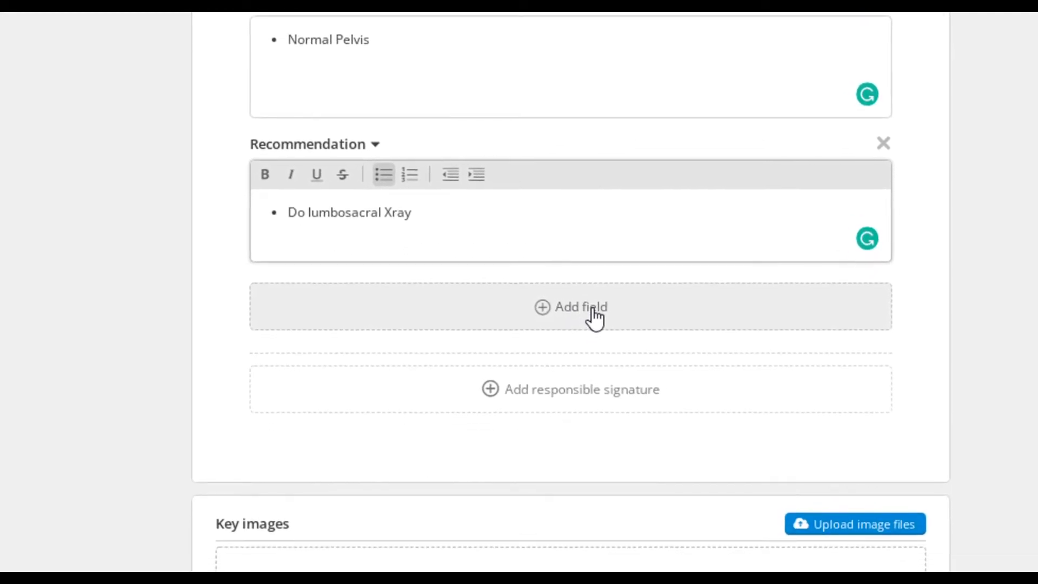
pyautogui.click(594, 311)
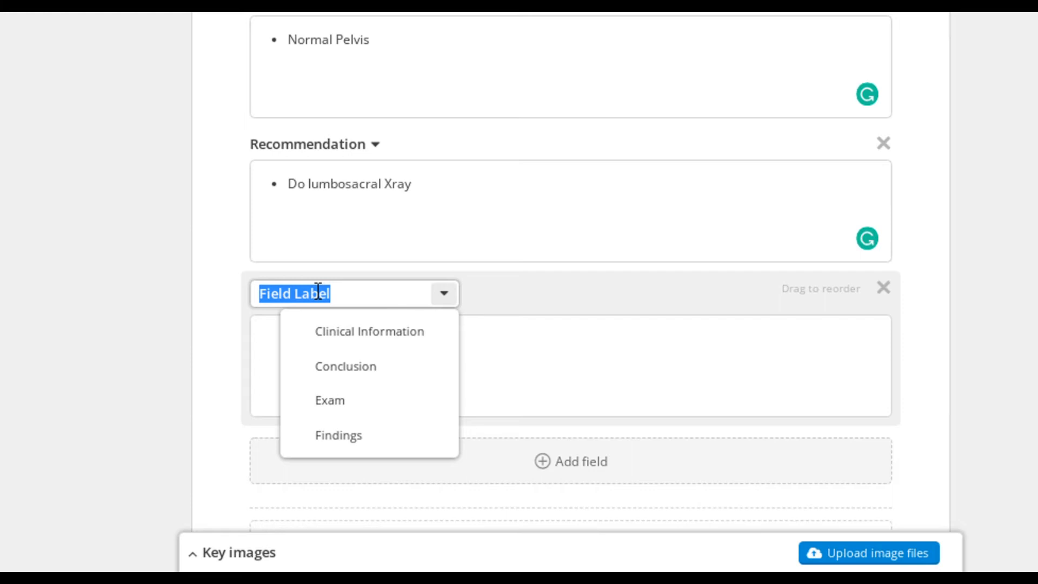
pyautogui.write('instructions')
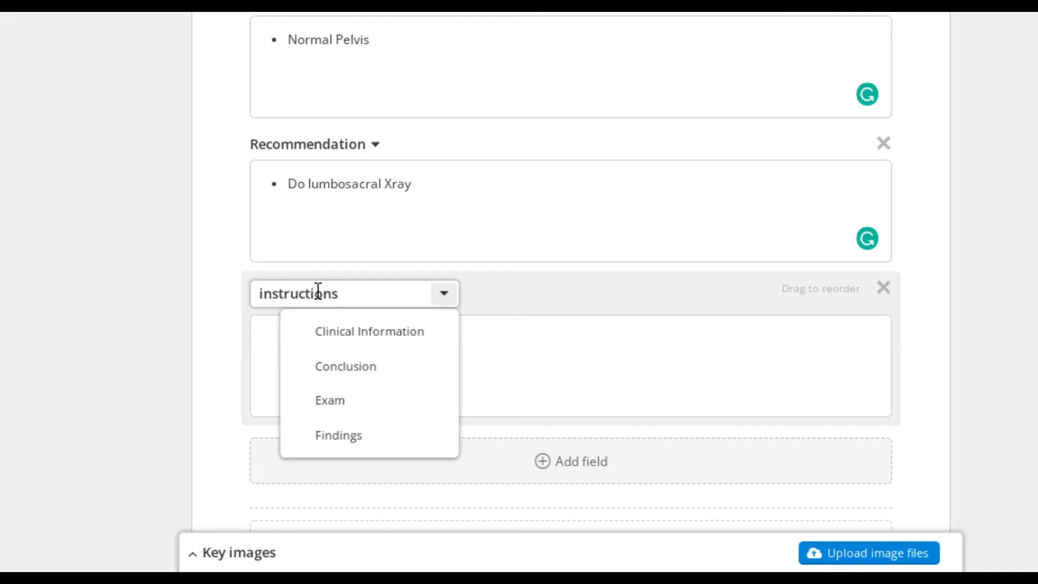
pyautogui.press('Return')
pyautogui.click(416, 359)
pyautogui.write('er')
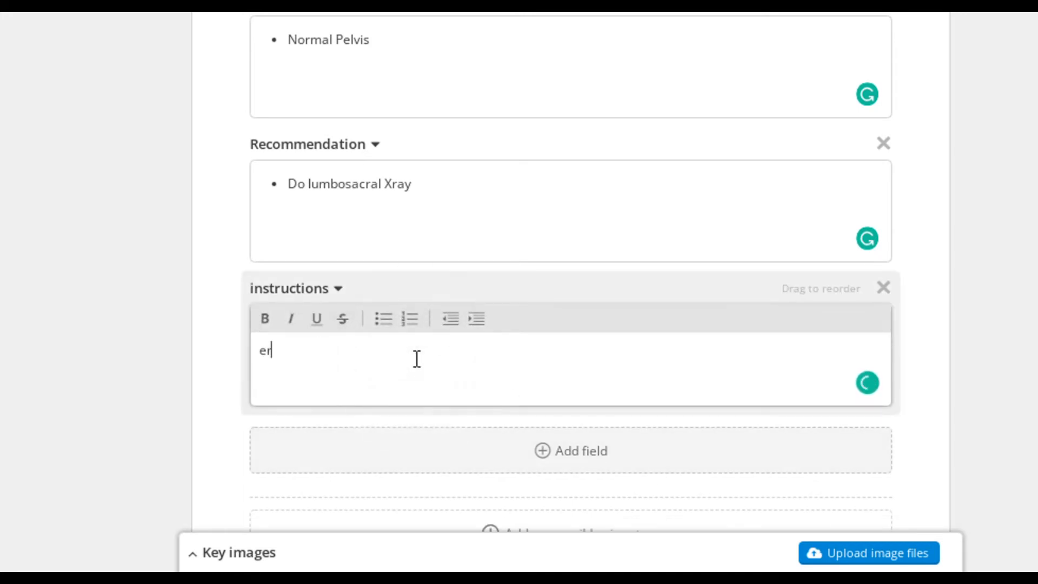
pyautogui.write('a cf')
pyautogui.click(880, 288)
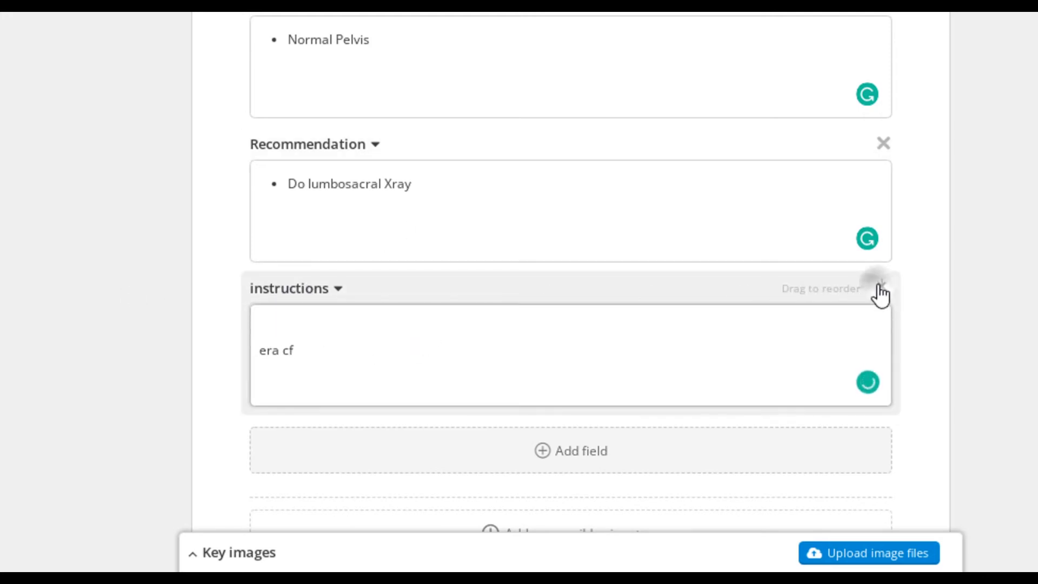
# Add a responsible signature to the report, choosing the second radiologist in the list of signatories.
pyautogui.click(583, 392)
pyautogui.click(541, 145)
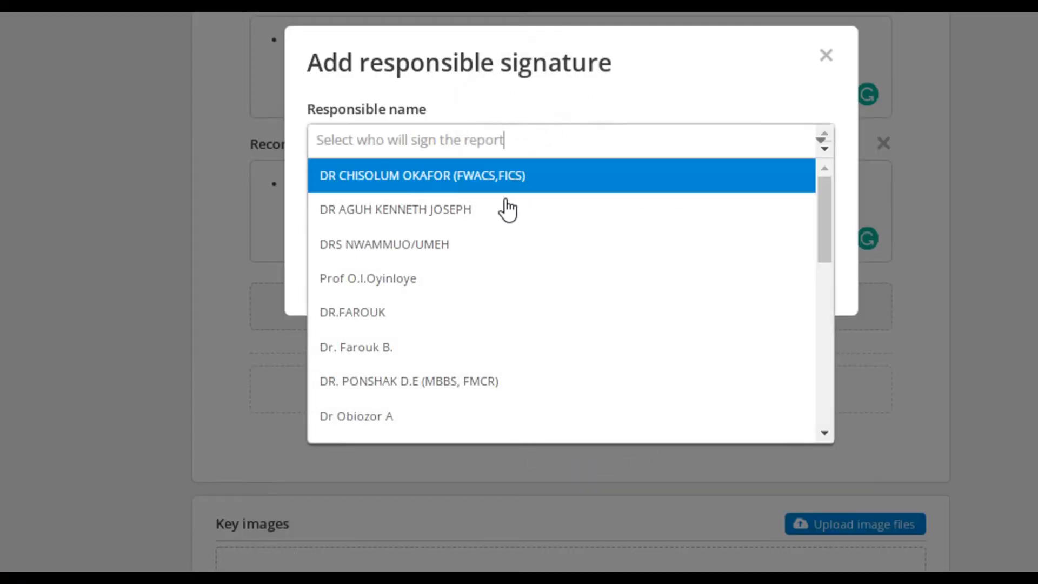
pyautogui.scroll(-10, 508, 210)
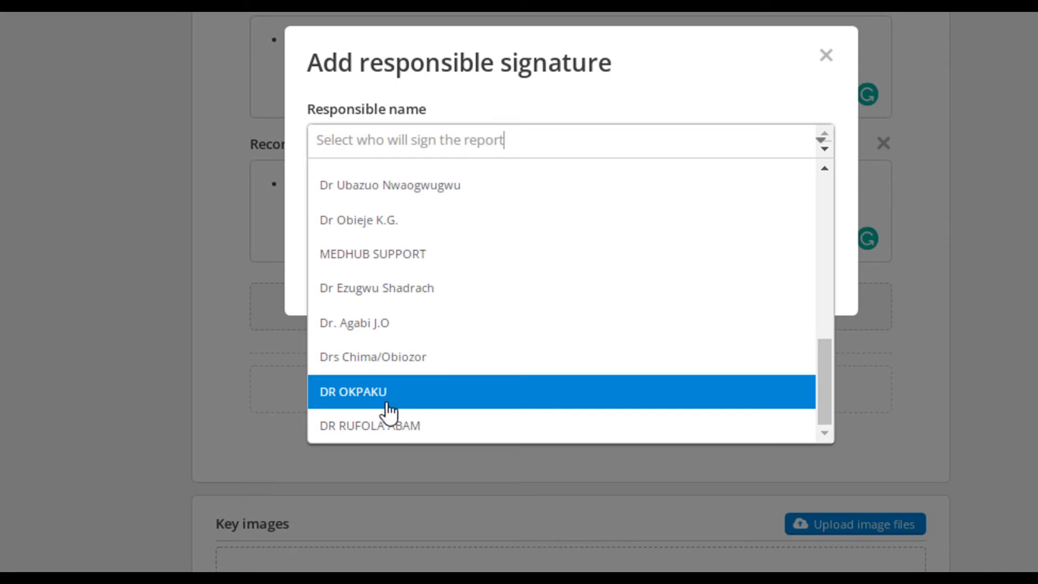
pyautogui.scroll(8, 454, 400)
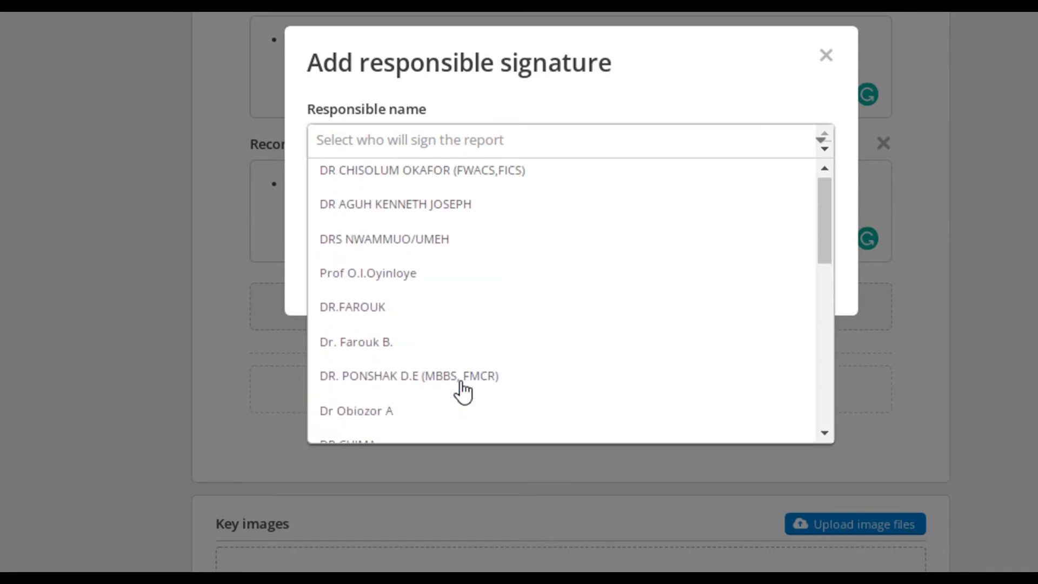
pyautogui.click(429, 211)
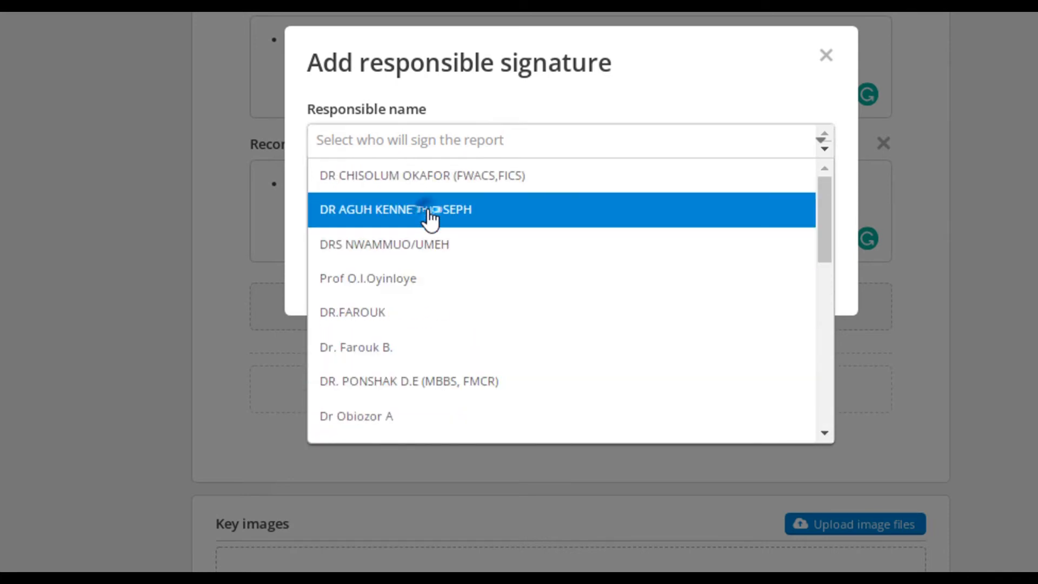
pyautogui.click(790, 280)
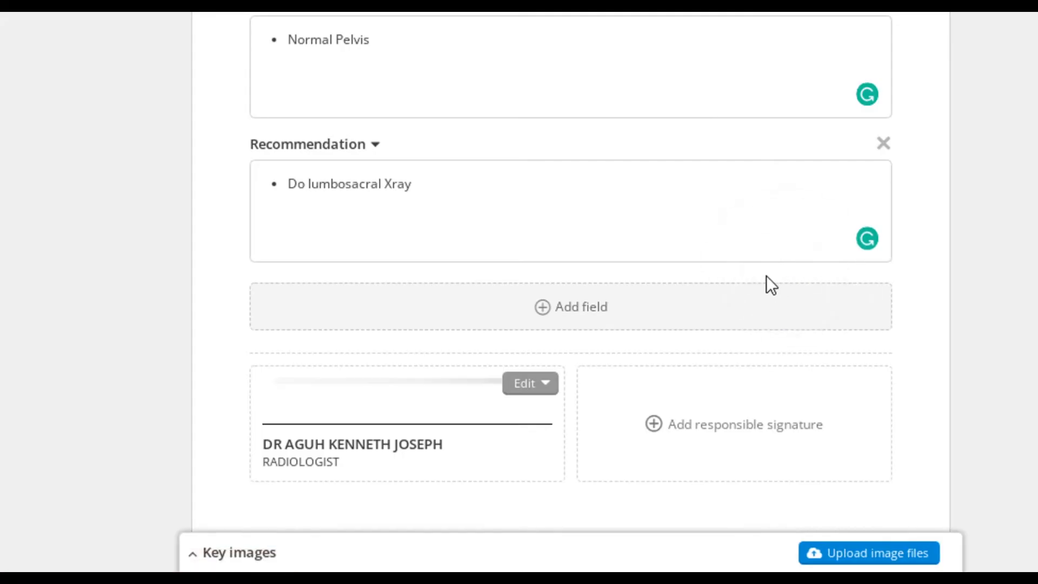
# Upload the pelvis X-ray image from the EXPORTS folder as a key image of the report.
pyautogui.scroll(-4, 400, 204)
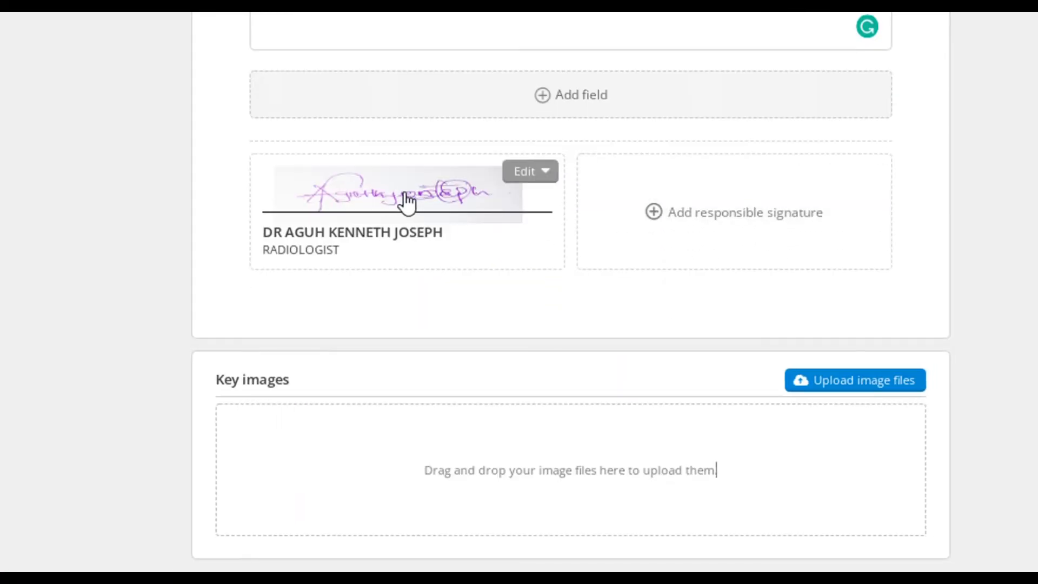
pyautogui.scroll(-2, 656, 294)
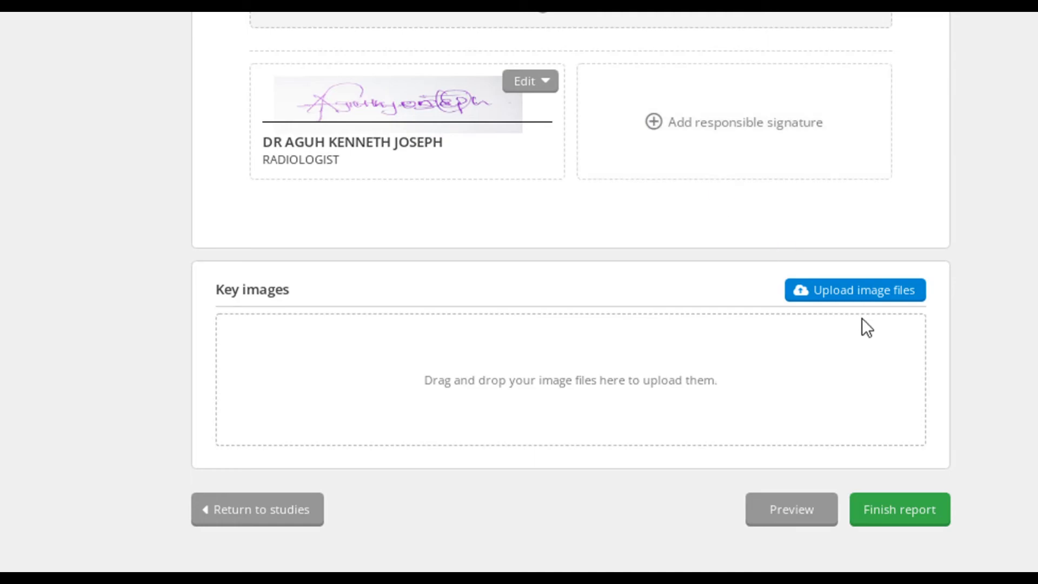
pyautogui.click(853, 293)
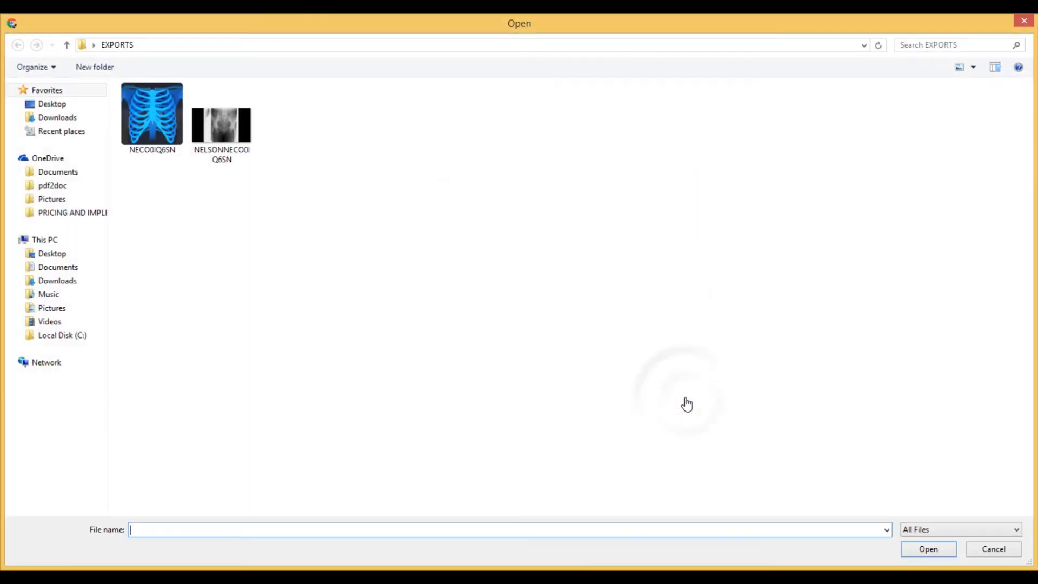
pyautogui.click(241, 143)
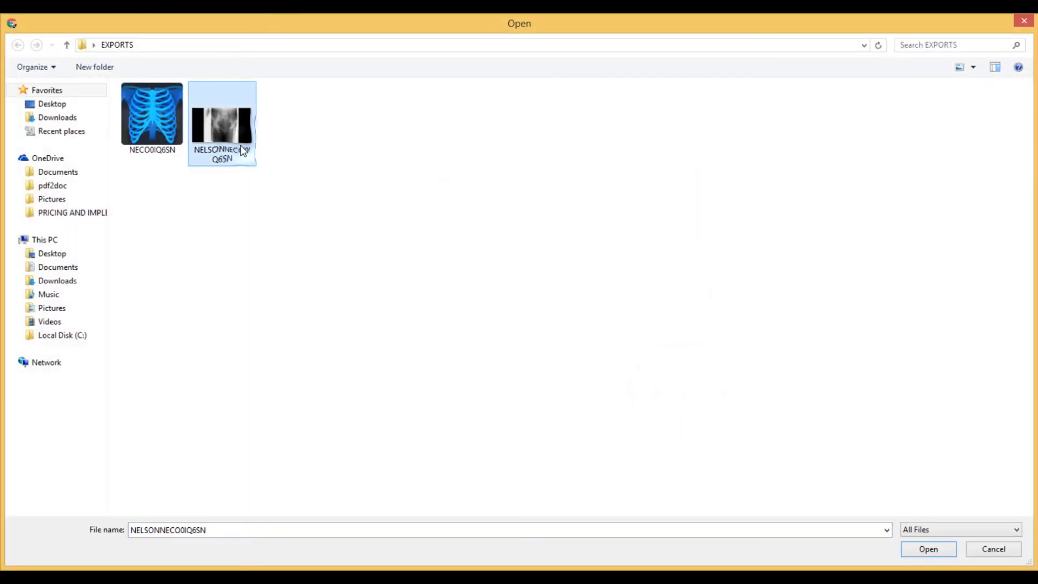
pyautogui.click(928, 549)
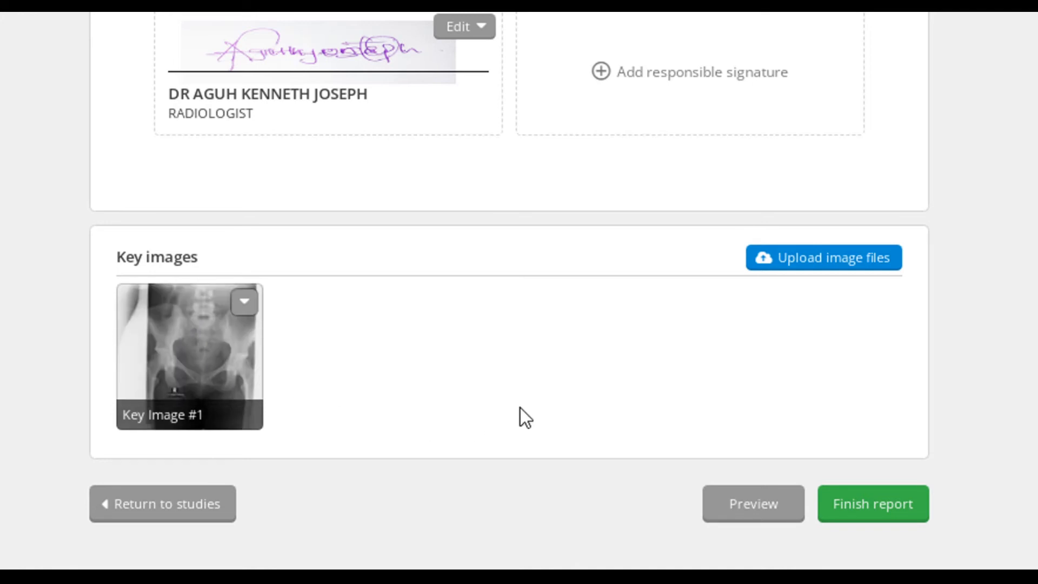
# Name the uploaded pelvis key image "AP" and save its details.
pyautogui.click(161, 354)
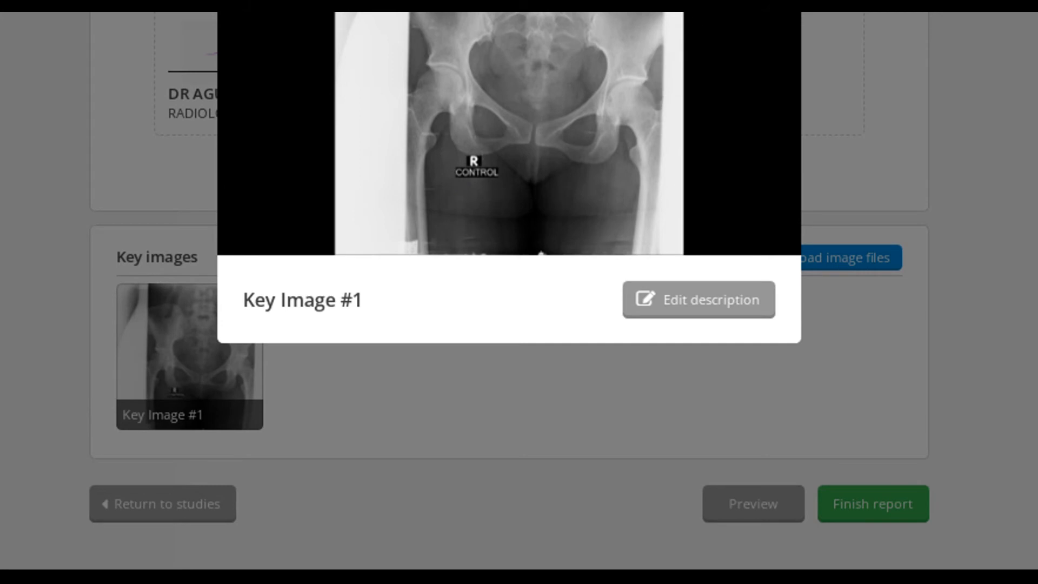
pyautogui.click(699, 300)
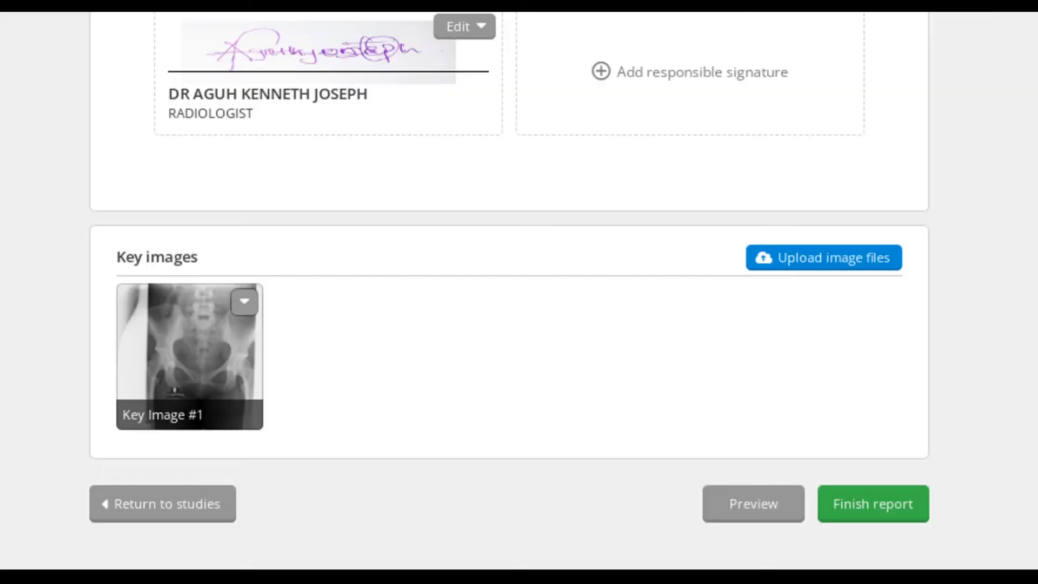
pyautogui.click(243, 303)
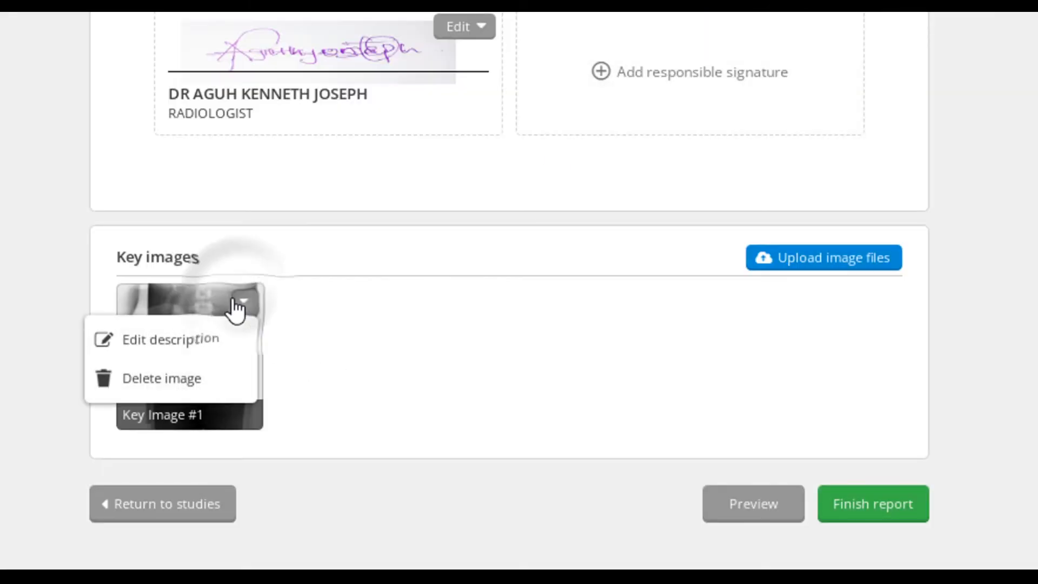
pyautogui.click(177, 349)
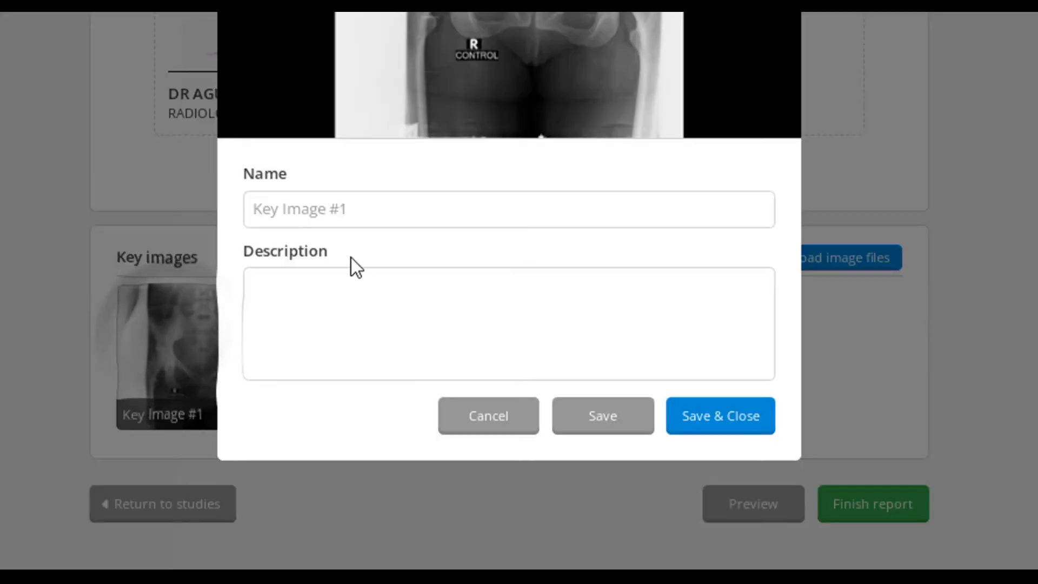
pyautogui.click(342, 205)
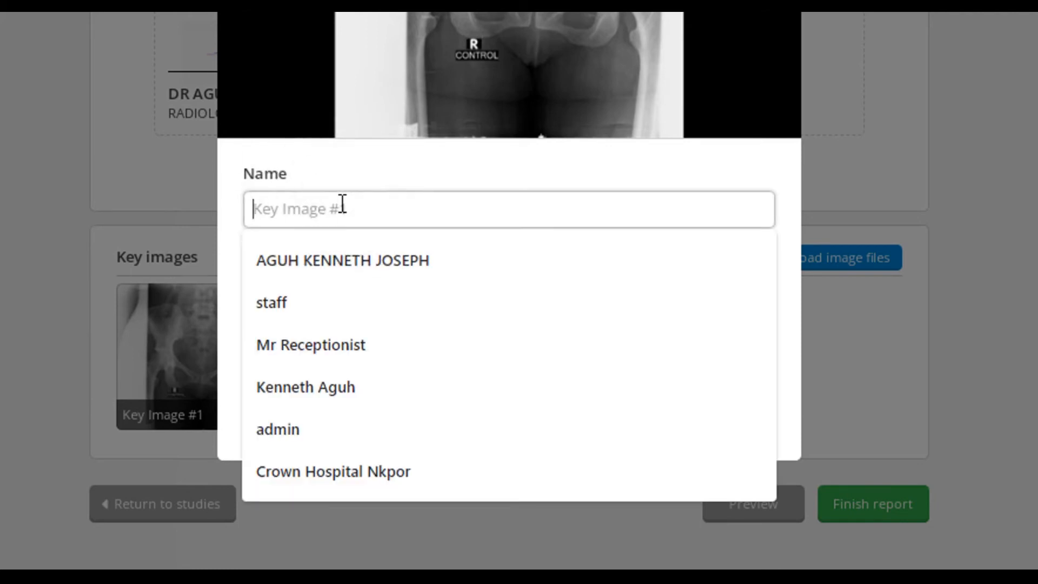
pyautogui.write('ap')
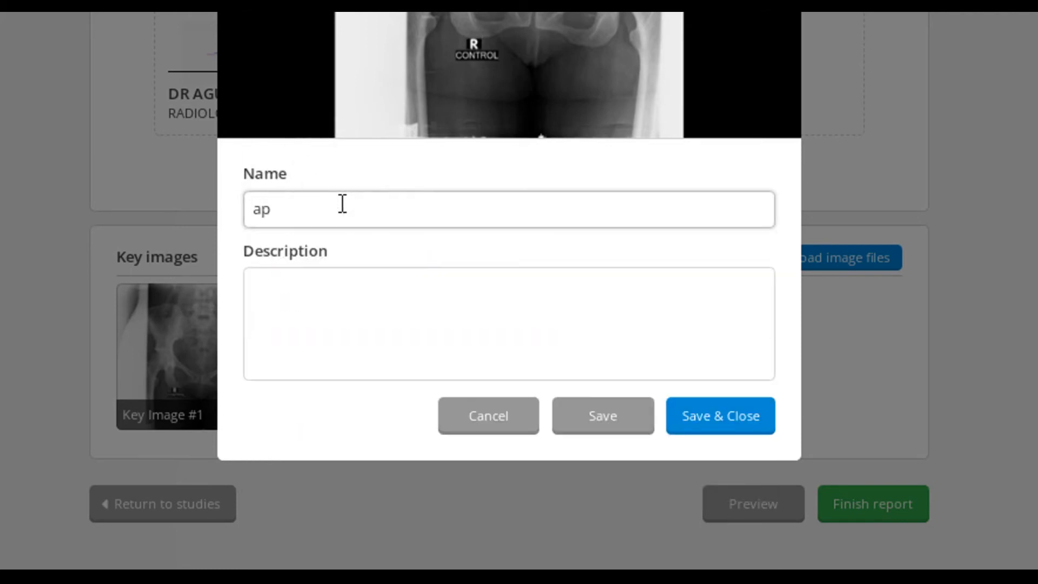
pyautogui.press('BackSpace')
pyautogui.press('BackSpace')
pyautogui.write('AP')
pyautogui.click(714, 423)
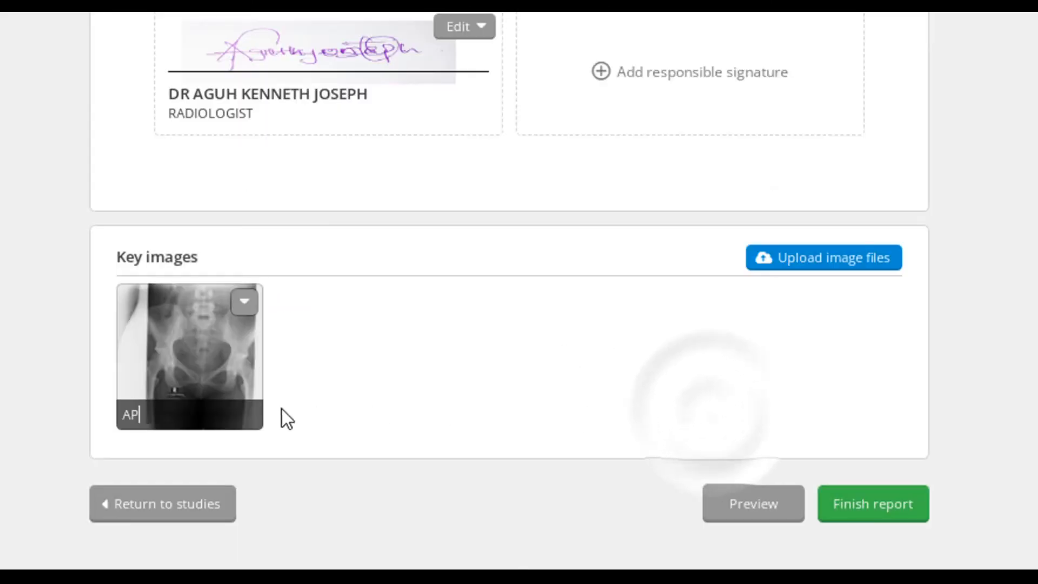
# View the enlarged AP key image and check the options available for it.
pyautogui.click(222, 368)
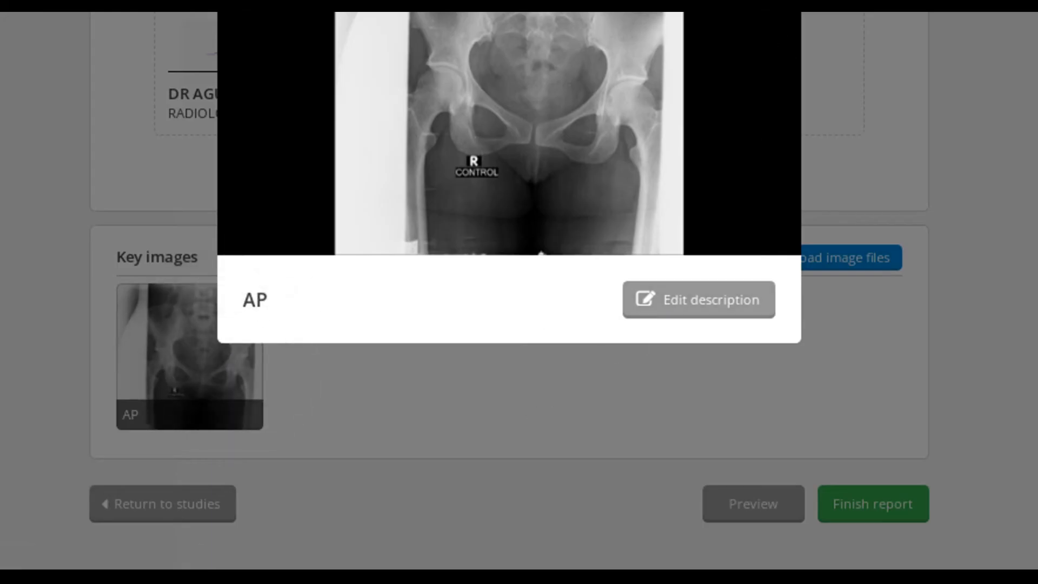
pyautogui.press('Escape')
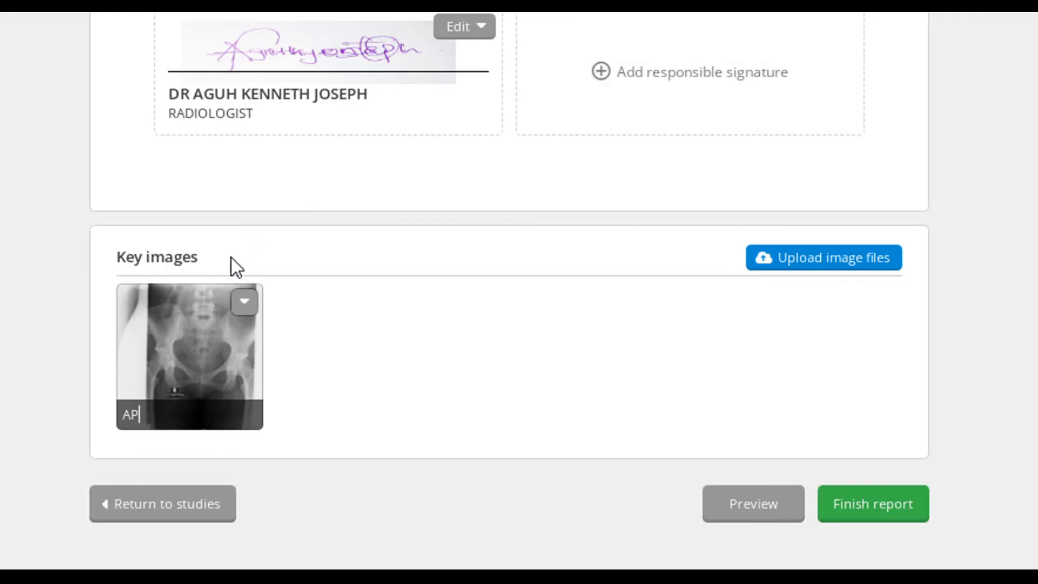
pyautogui.click(245, 301)
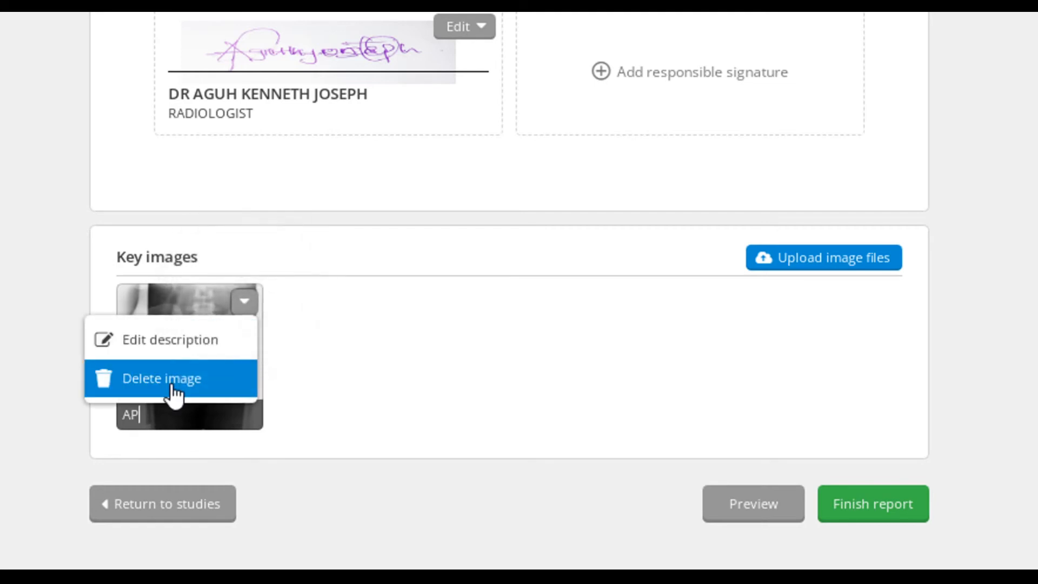
pyautogui.click(472, 372)
# Finish the X-ray report and look through its pages in the report viewer.
pyautogui.scroll(15, 1013, 382)
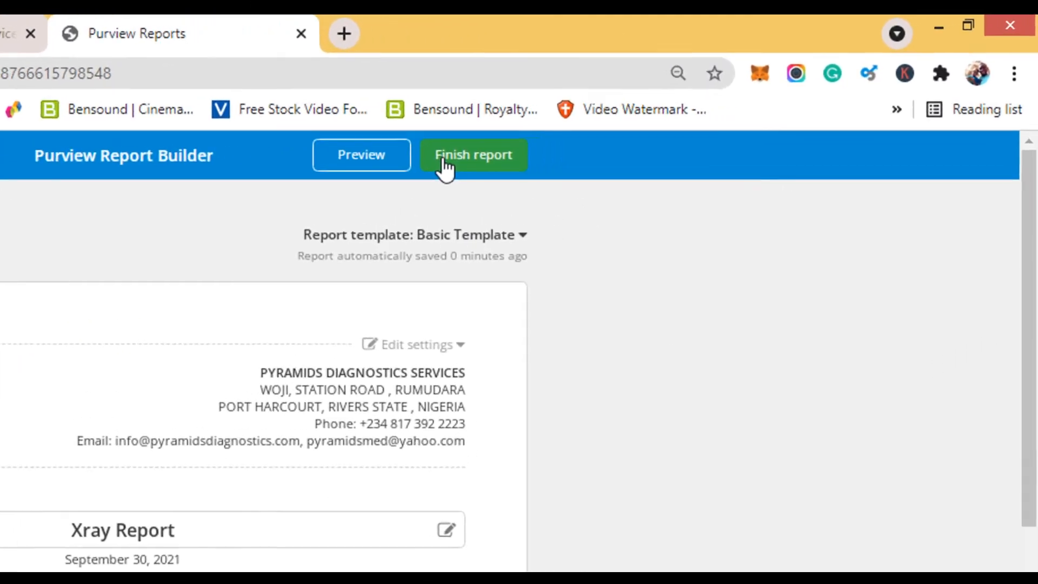
pyautogui.click(646, 108)
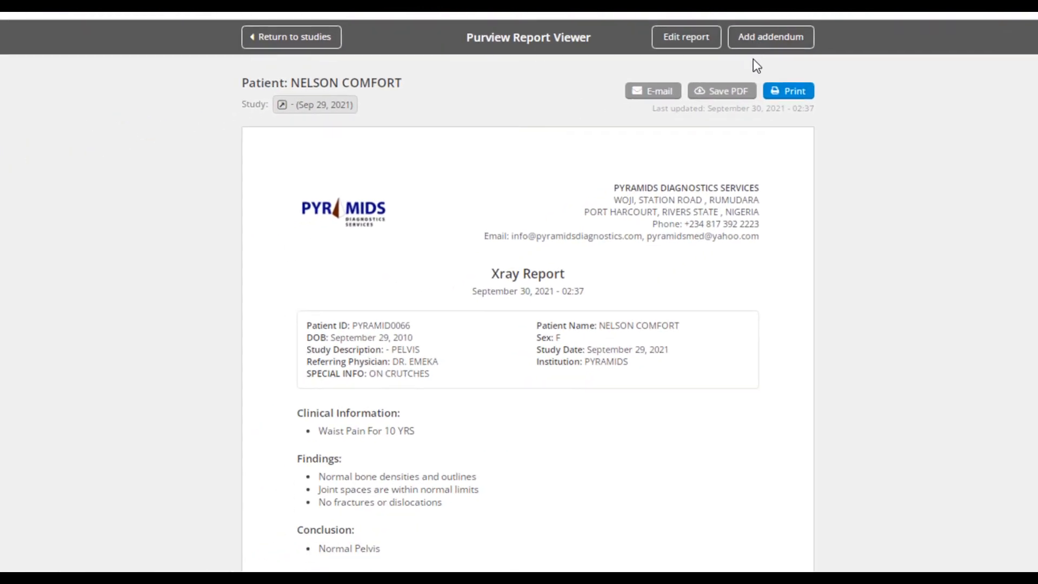
pyautogui.scroll(-15, 693, 217)
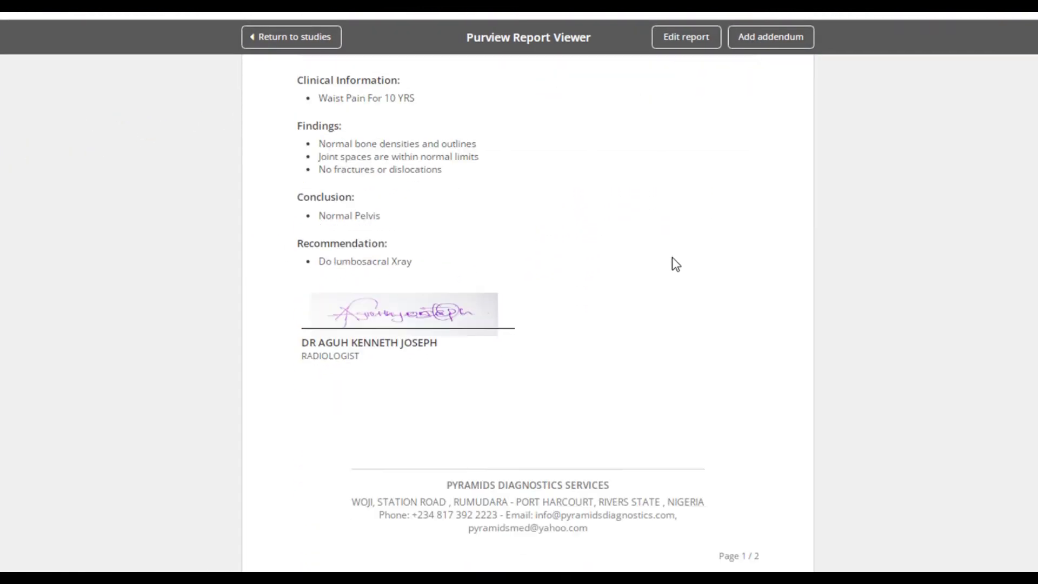
pyautogui.scroll(-7, 673, 258)
pyautogui.scroll(8, 672, 258)
pyautogui.scroll(12, 673, 258)
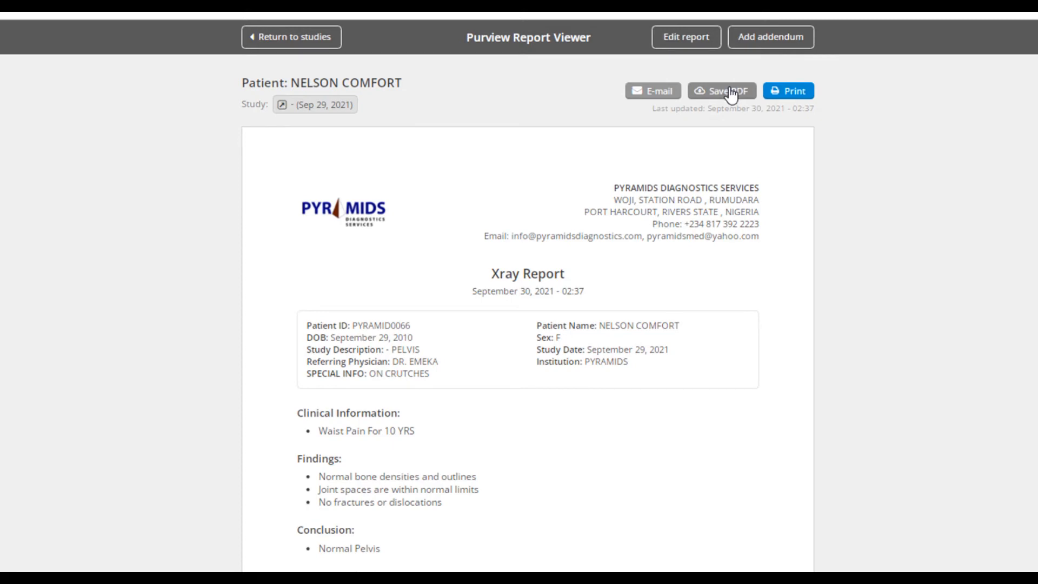
# Save the finished report as a PDF and open the downloaded file.
pyautogui.click(728, 92)
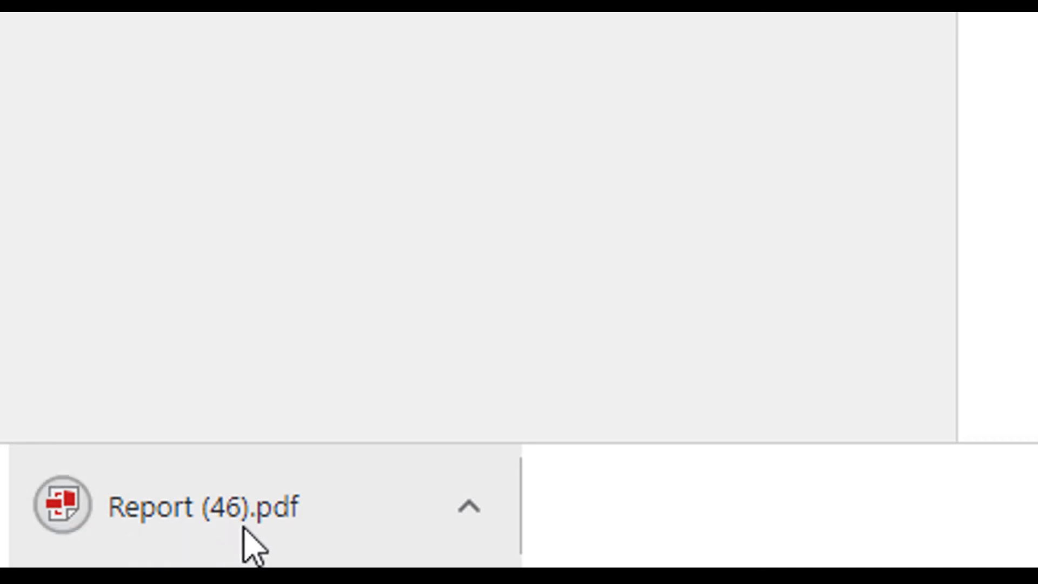
pyautogui.click(190, 513)
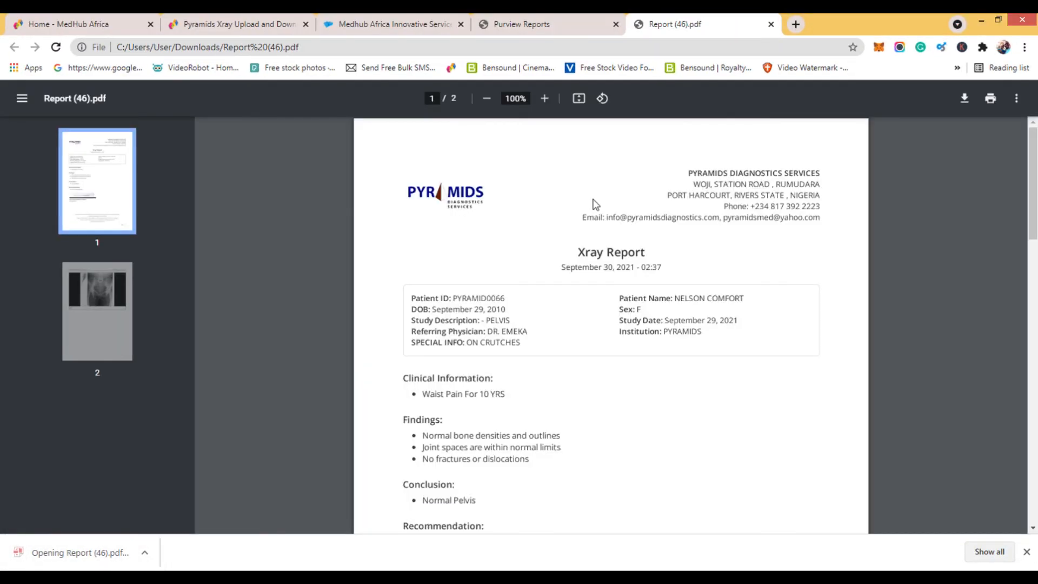
# Review both pages of the PDF, including the signature and the key image, and close the file.
pyautogui.click(95, 286)
pyautogui.click(112, 170)
pyautogui.scroll(-4, 530, 292)
pyautogui.scroll(4, 530, 292)
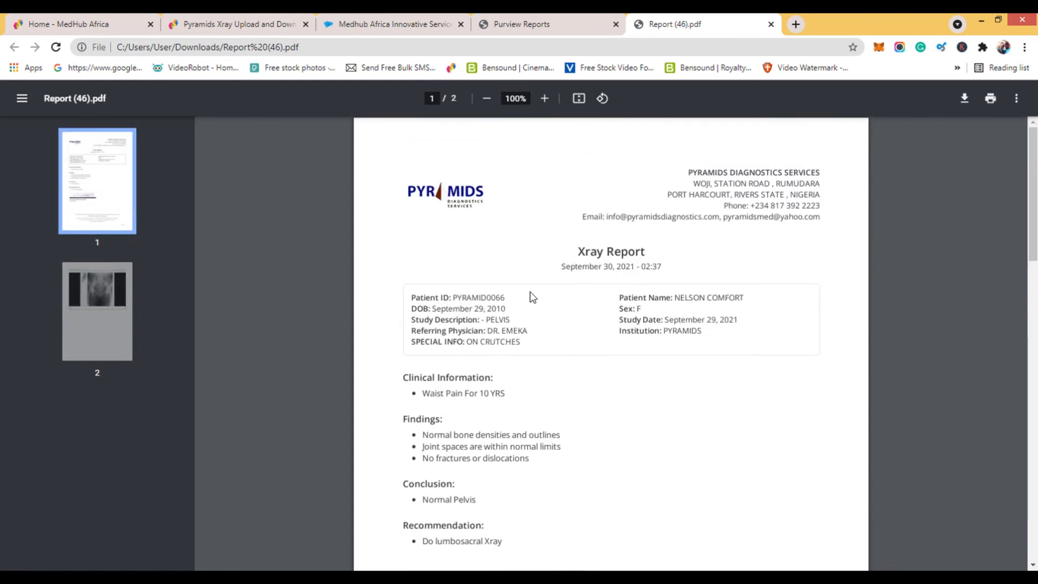
pyautogui.scroll(-6, 530, 294)
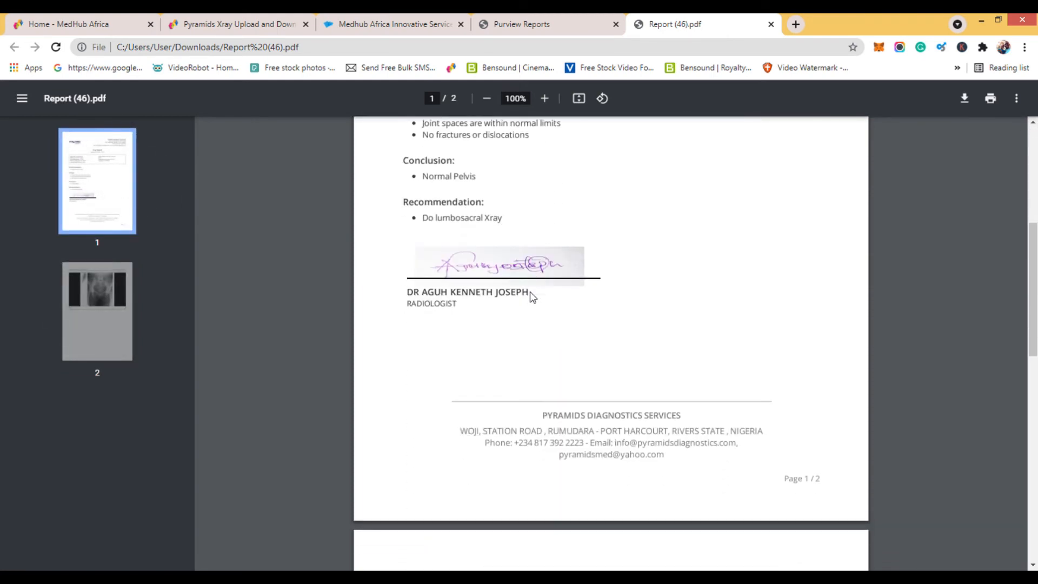
pyautogui.scroll(-10, 530, 295)
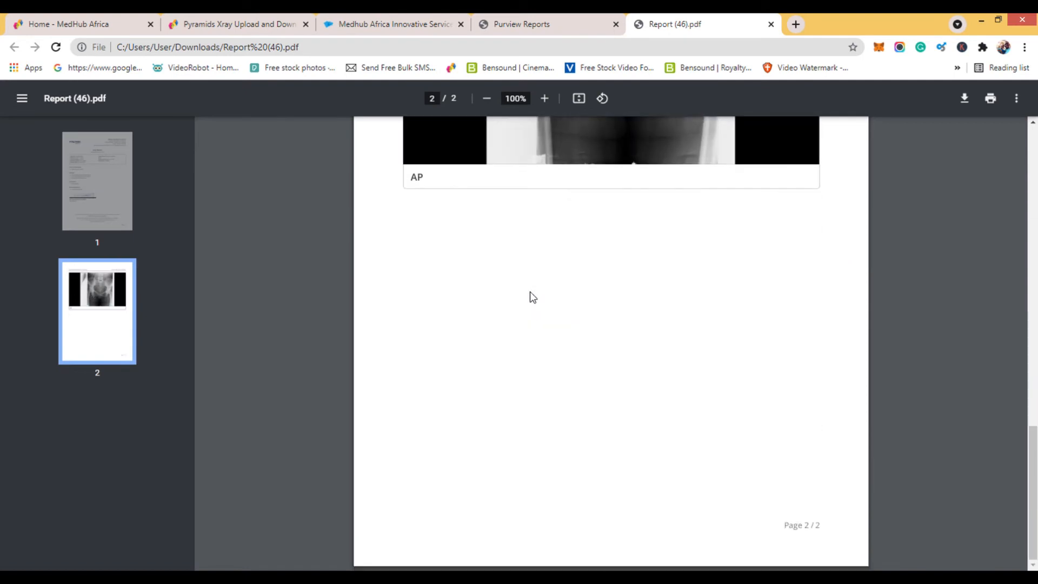
pyautogui.scroll(15, 869, 279)
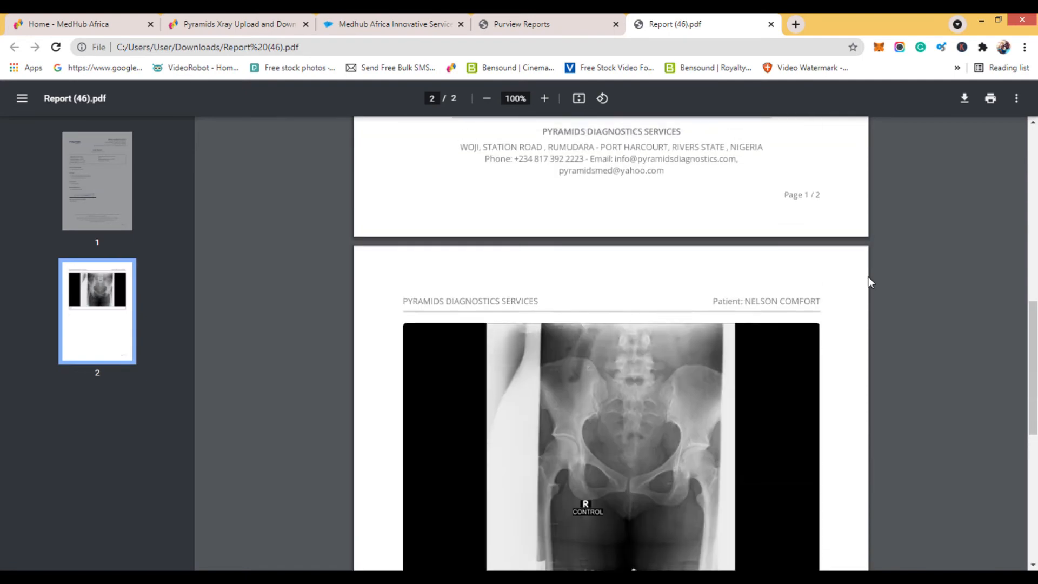
pyautogui.click(771, 24)
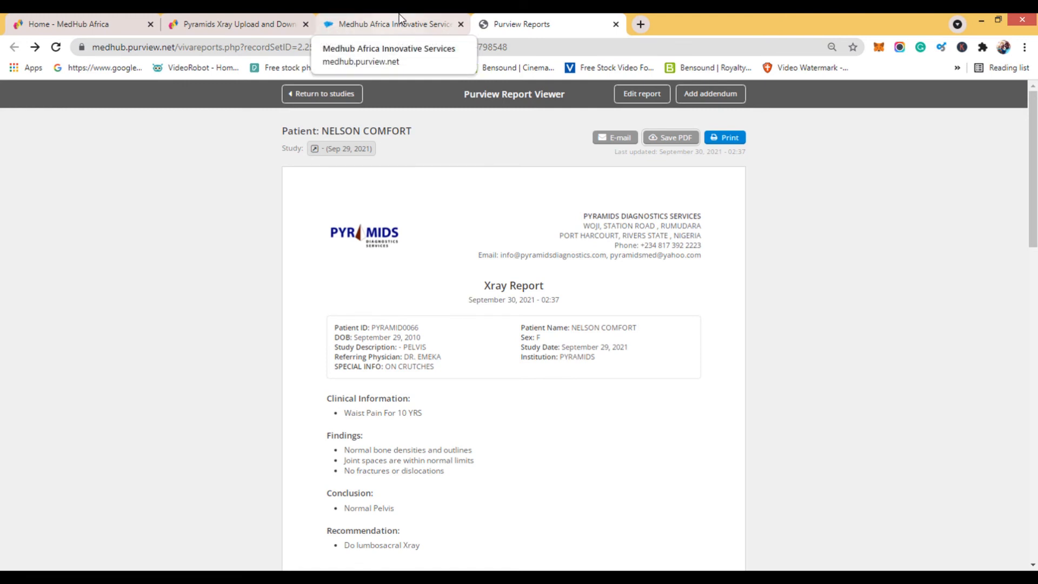
# Reopen the finished report for editing, choosing to edit the report and date instead of adding an addendum.
pyautogui.scroll(-10, 586, 413)
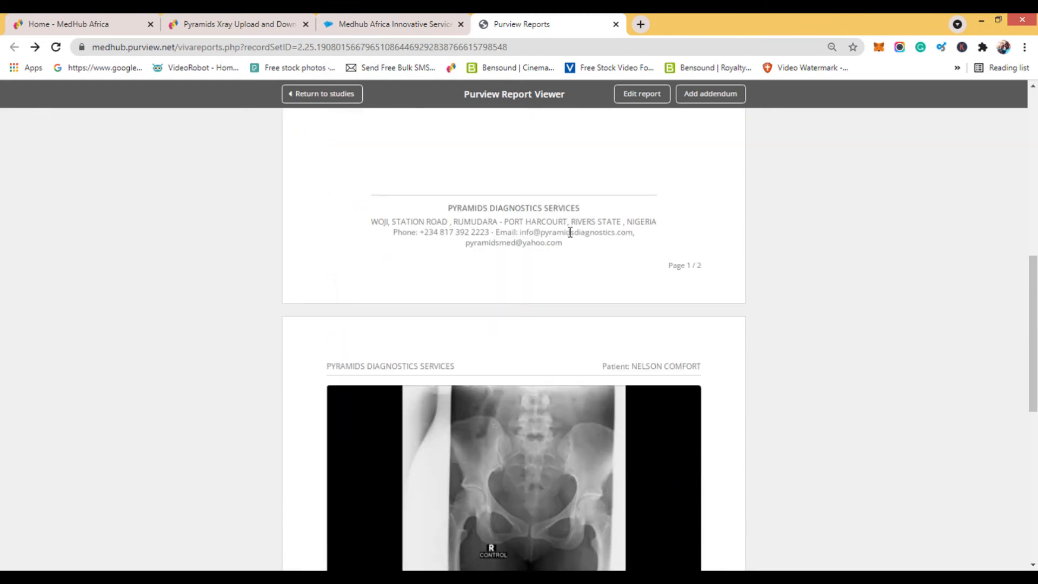
pyautogui.scroll(10, 570, 232)
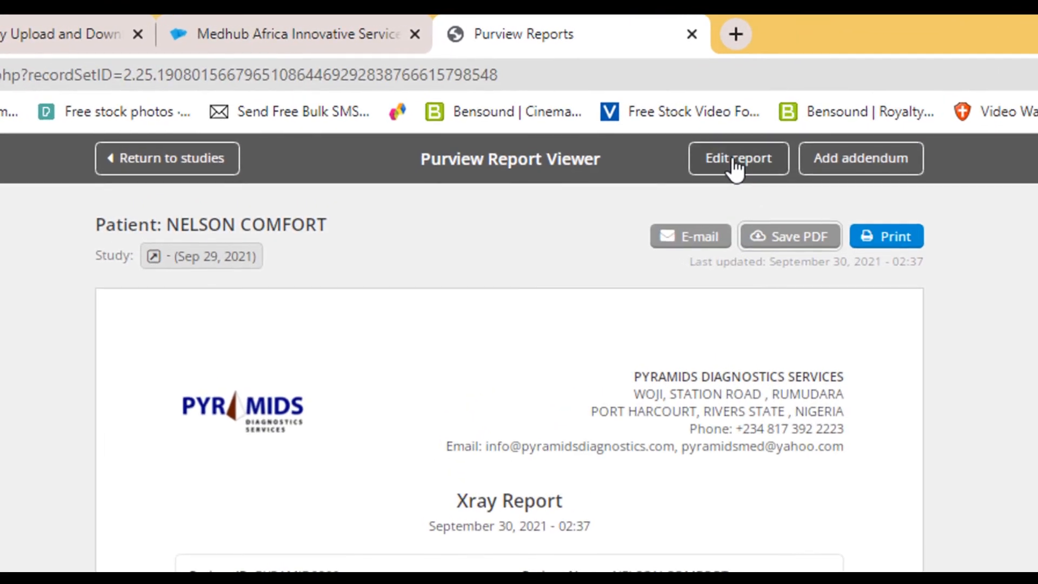
pyautogui.click(736, 162)
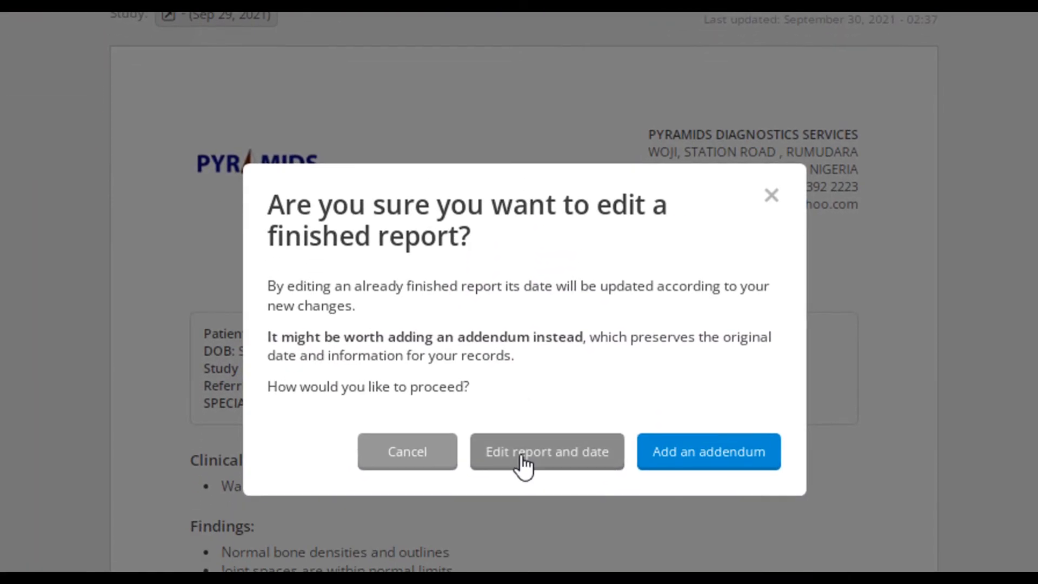
pyautogui.click(524, 457)
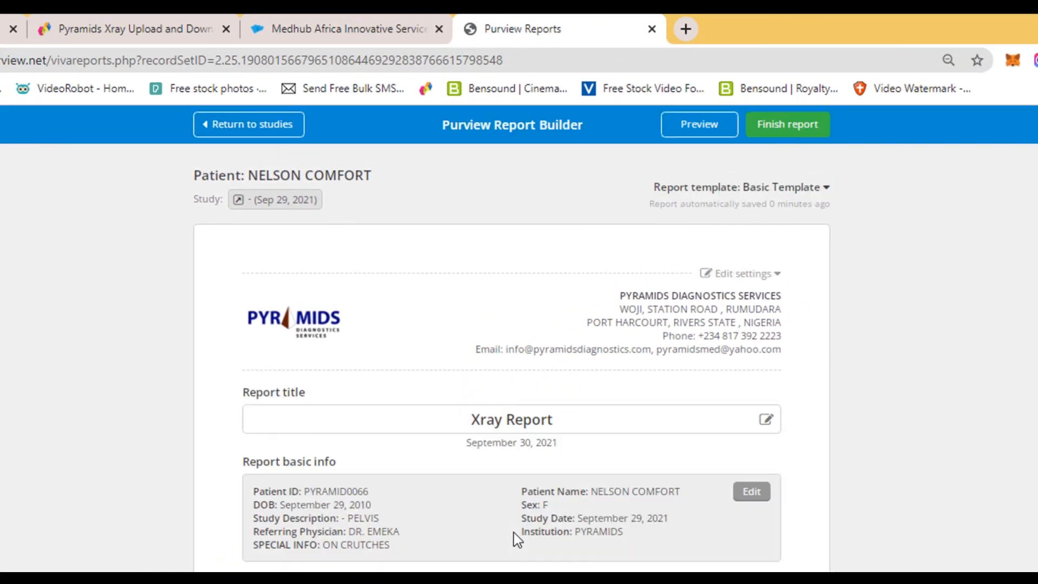
# Add a fourth bullet reading "Irregularities of pubic syphysis" to the Findings, below "No fractures or dislocations".
pyautogui.scroll(-10, 487, 494)
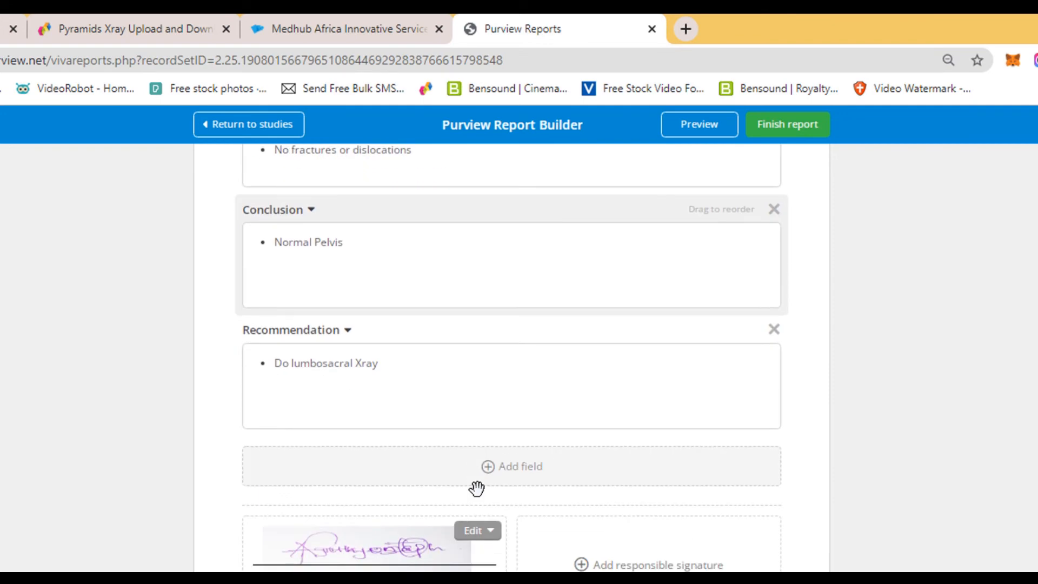
pyautogui.scroll(5, 485, 498)
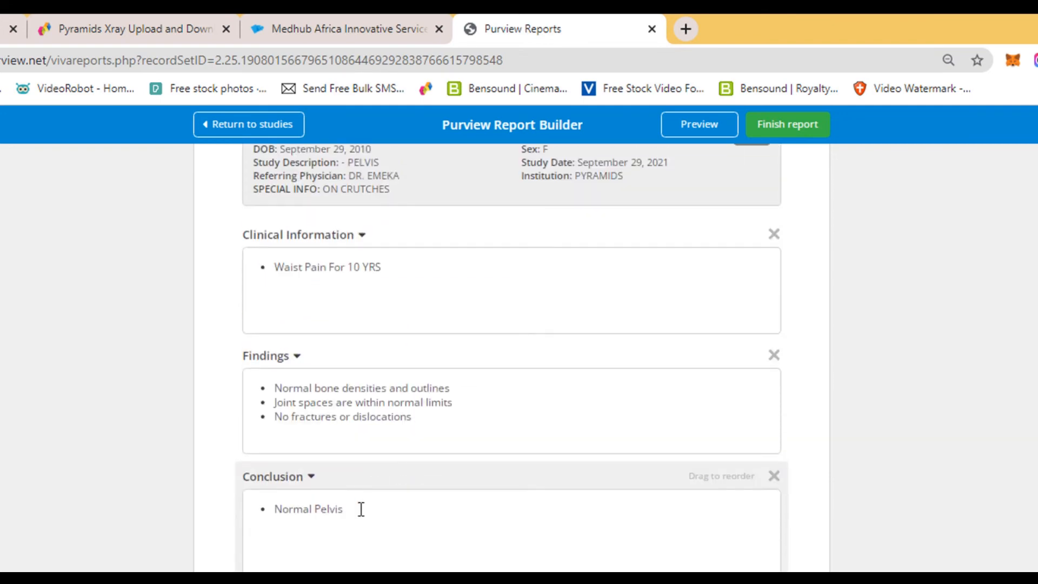
pyautogui.click(358, 523)
pyautogui.click(426, 411)
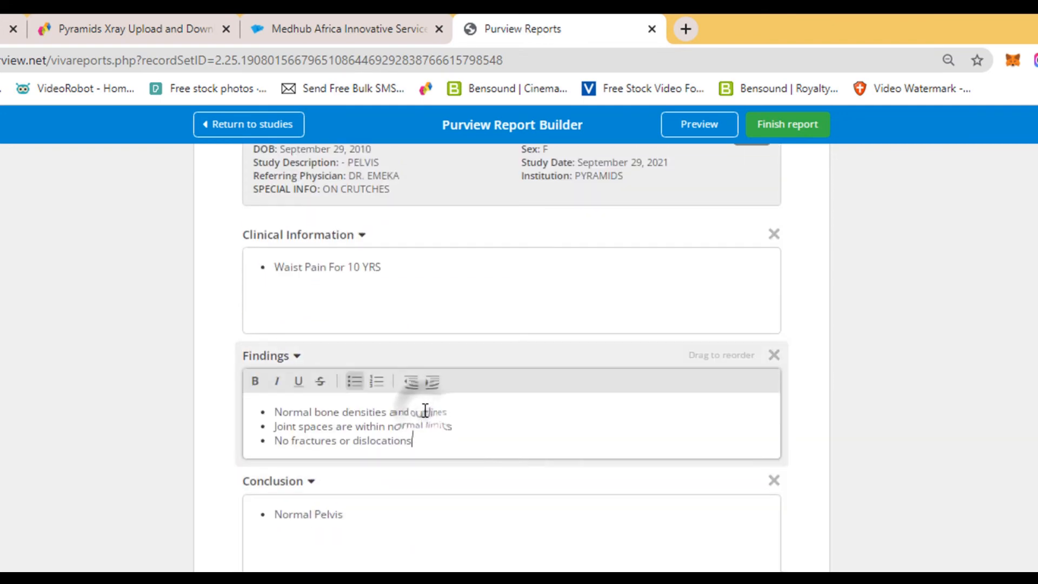
pyautogui.press('Return')
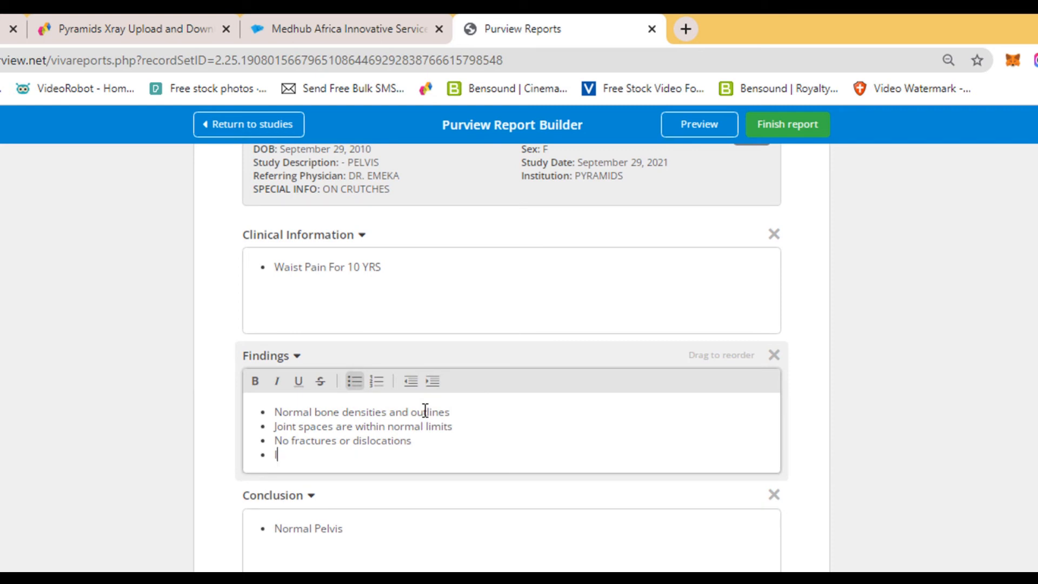
pyautogui.write('Irregularities of pubic syphysis')
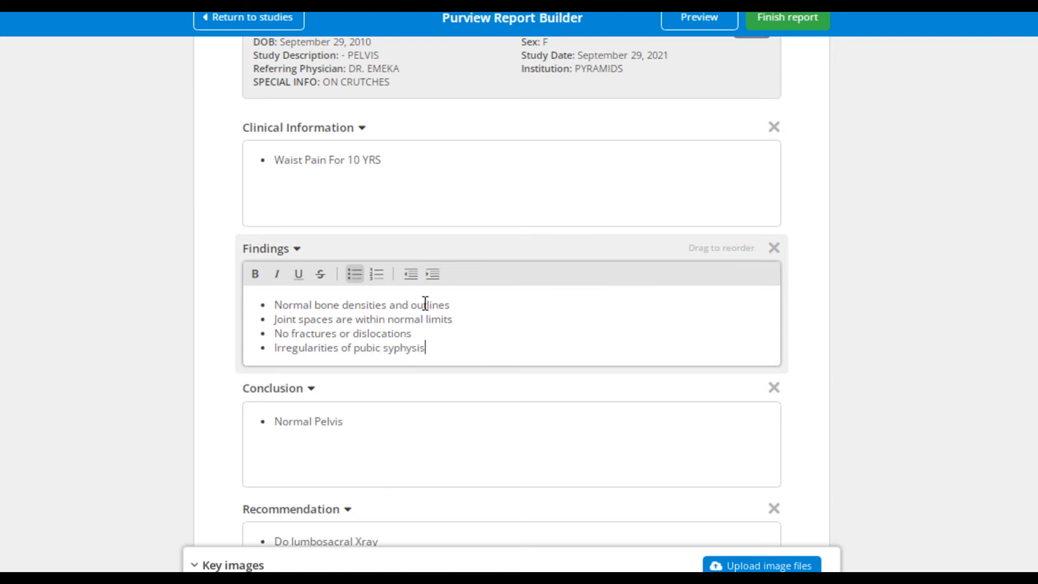
# Replace the Conclusion text with "Symphysitis".
pyautogui.moveTo(366, 424); pyautogui.dragTo(275, 426)
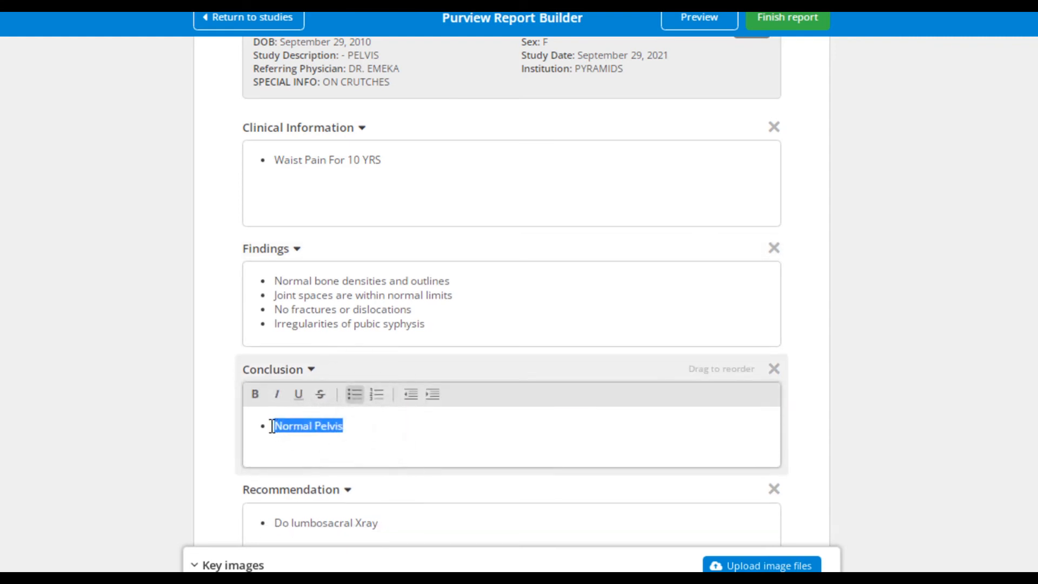
pyautogui.write('Symphysitis')
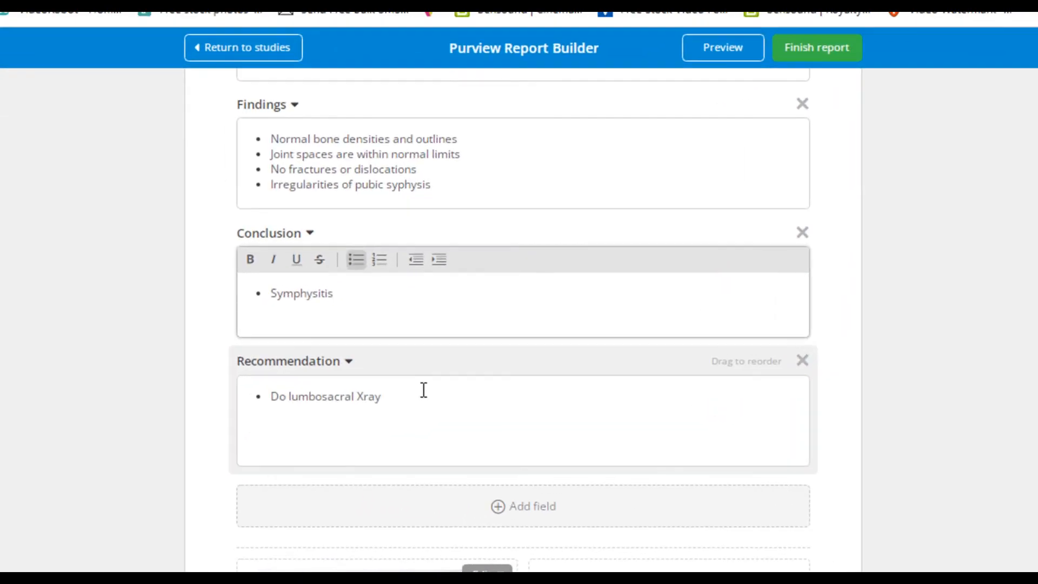
# In the report's basic information, replace the referring physician's surname and remove the SPECIAL INFO field.
pyautogui.scroll(5, 435, 340)
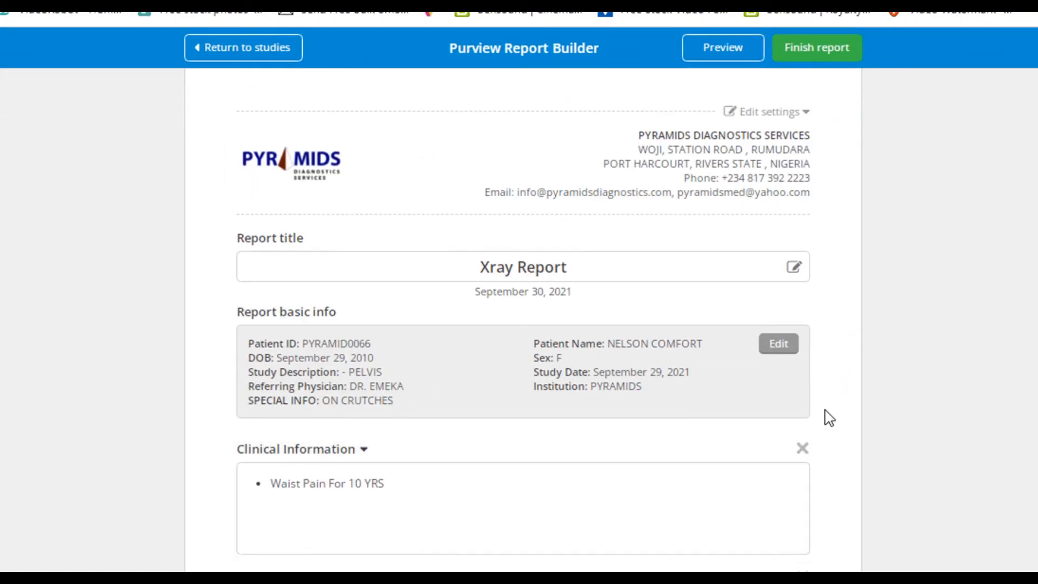
pyautogui.click(779, 249)
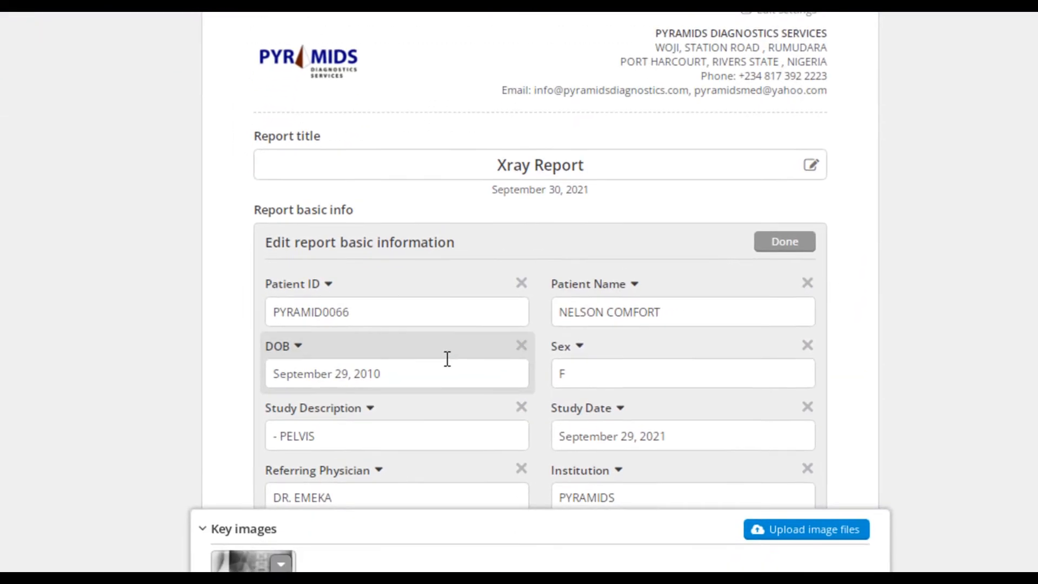
pyautogui.scroll(-2, 447, 359)
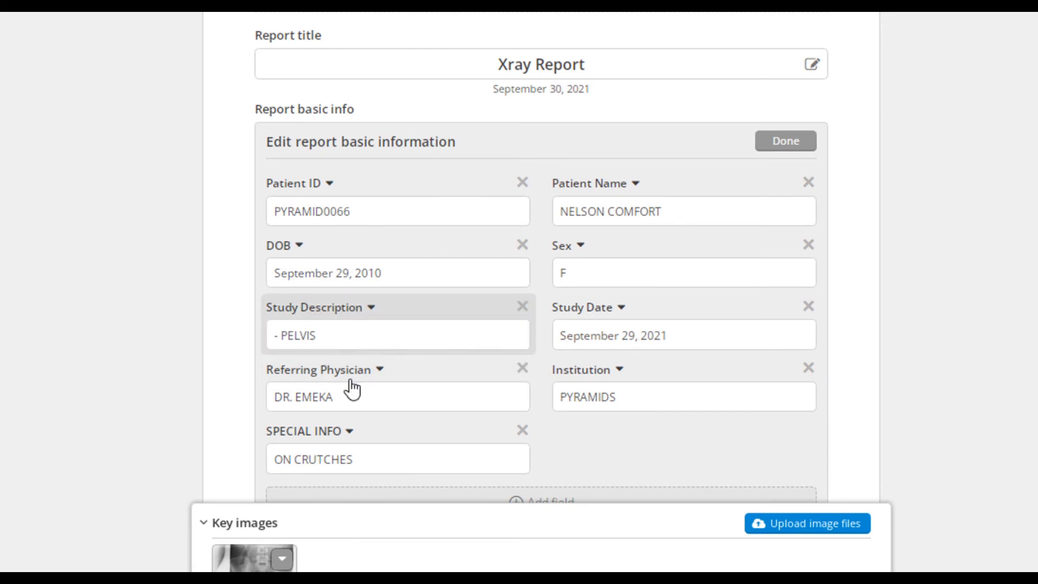
pyautogui.moveTo(354, 395); pyautogui.dragTo(297, 394)
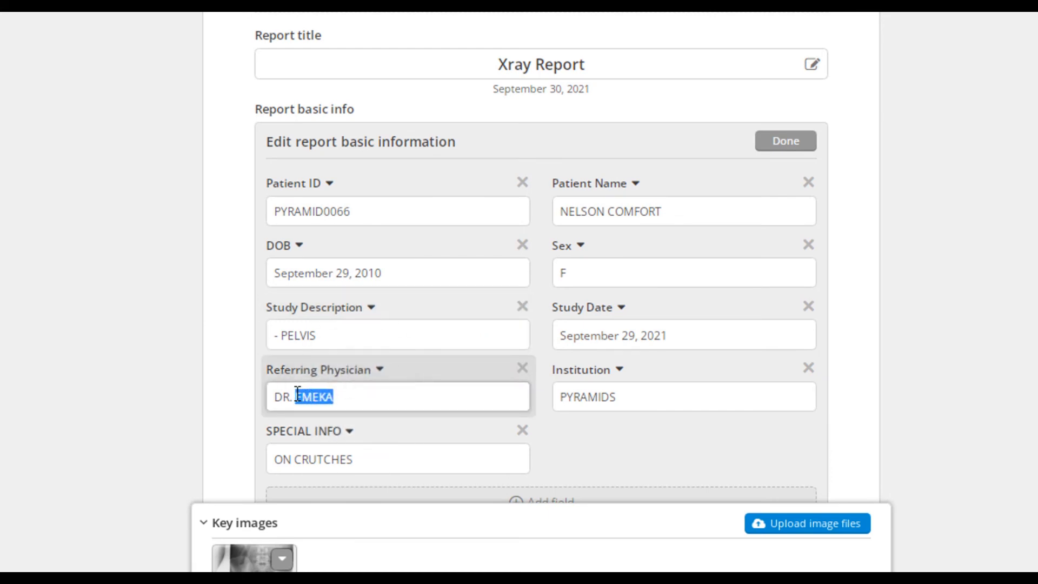
pyautogui.press('BackSpace')
pyautogui.write('umeh')
pyautogui.moveTo(337, 396); pyautogui.dragTo(301, 395)
pyautogui.write('UMEH')
pyautogui.click(523, 442)
pyautogui.click(786, 143)
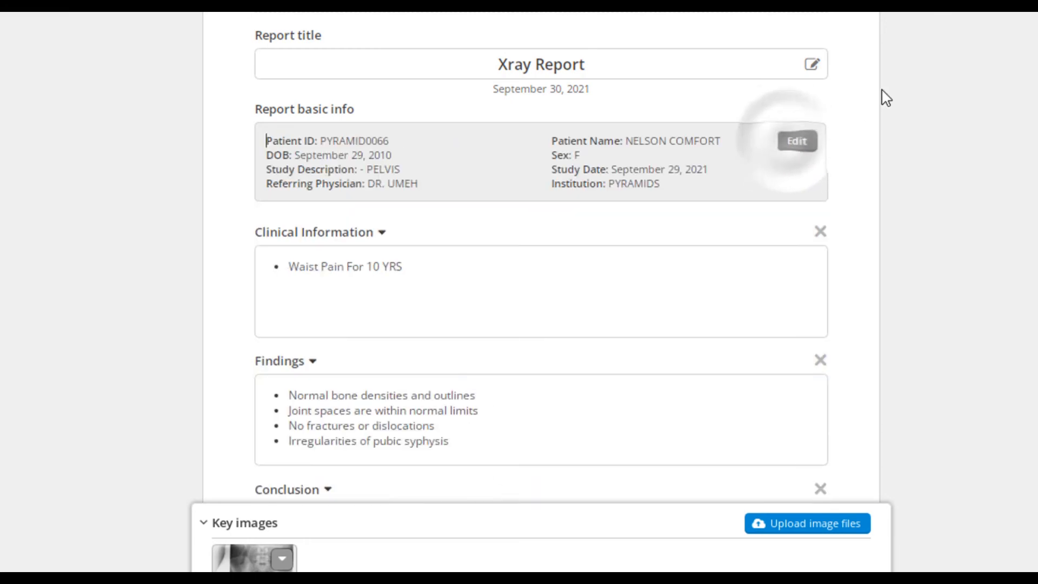
# Finish the edited report, review the changed conclusion and referring physician, and close the report tab.
pyautogui.scroll(-3, 706, 237)
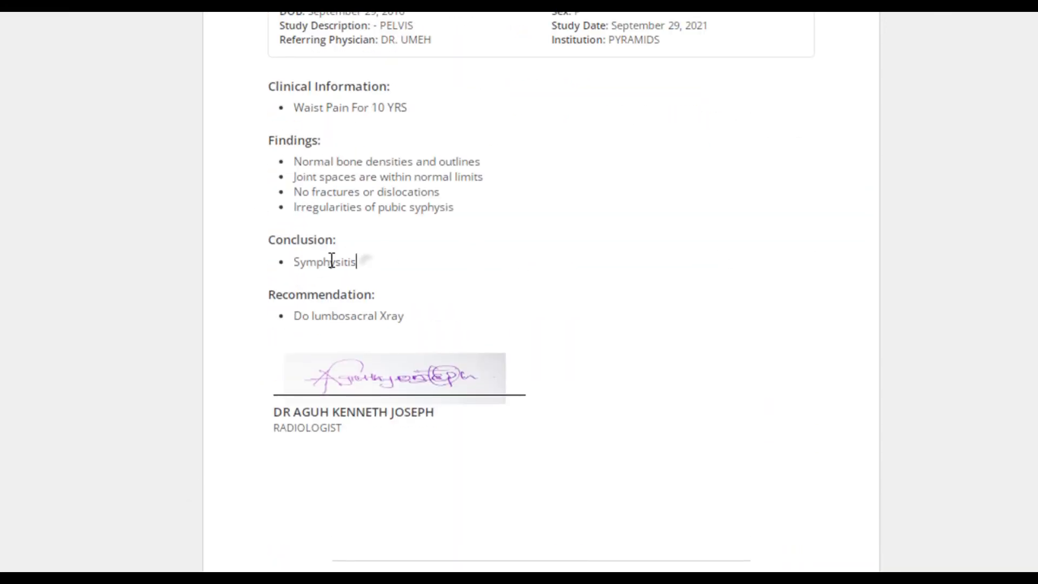
pyautogui.moveTo(332, 260); pyautogui.dragTo(293, 262)
pyautogui.moveTo(432, 40); pyautogui.dragTo(382, 44)
pyautogui.scroll(-3, 577, 259)
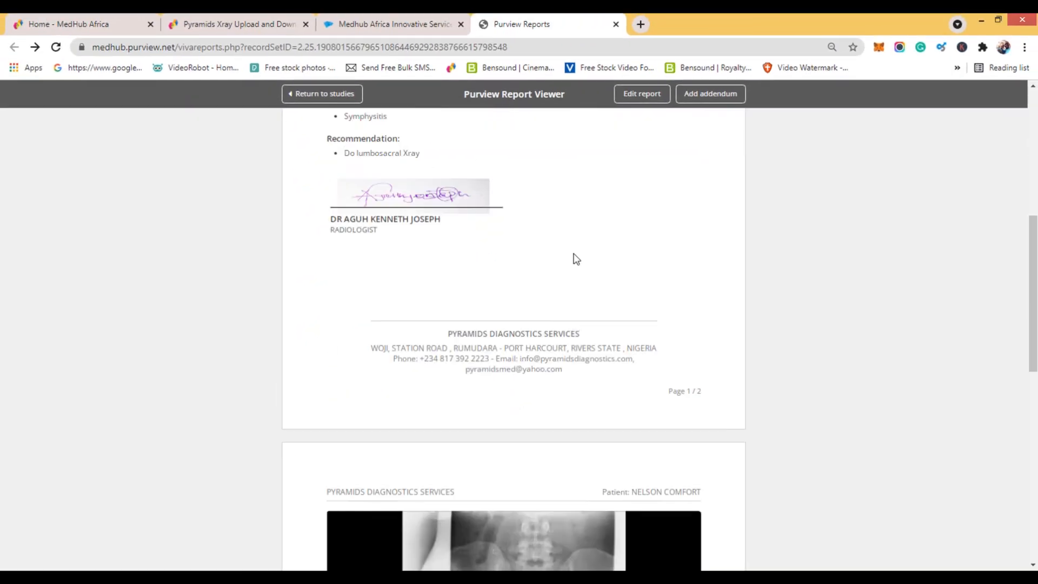
pyautogui.scroll(-10, 577, 265)
pyautogui.scroll(20, 578, 281)
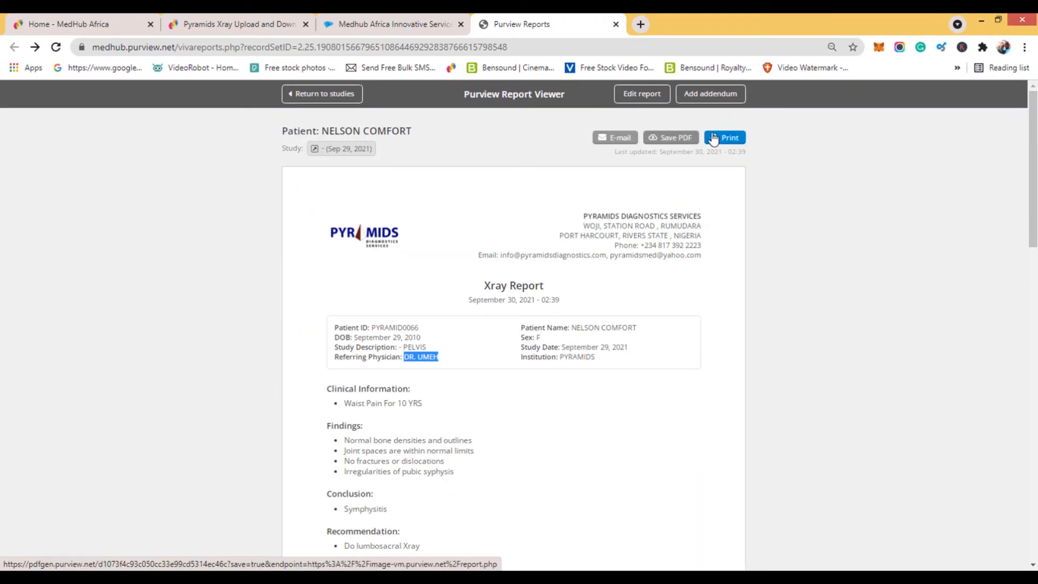
pyautogui.click(616, 25)
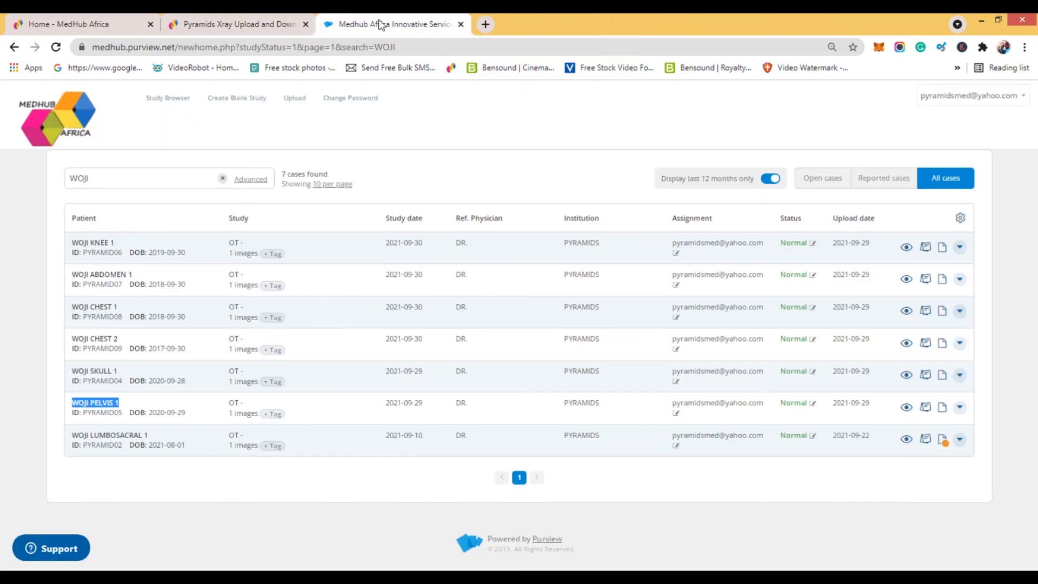
# Refresh the study list and open the WOJI PELVIS 1 report in a new tab to review its pages.
pyautogui.click(57, 48)
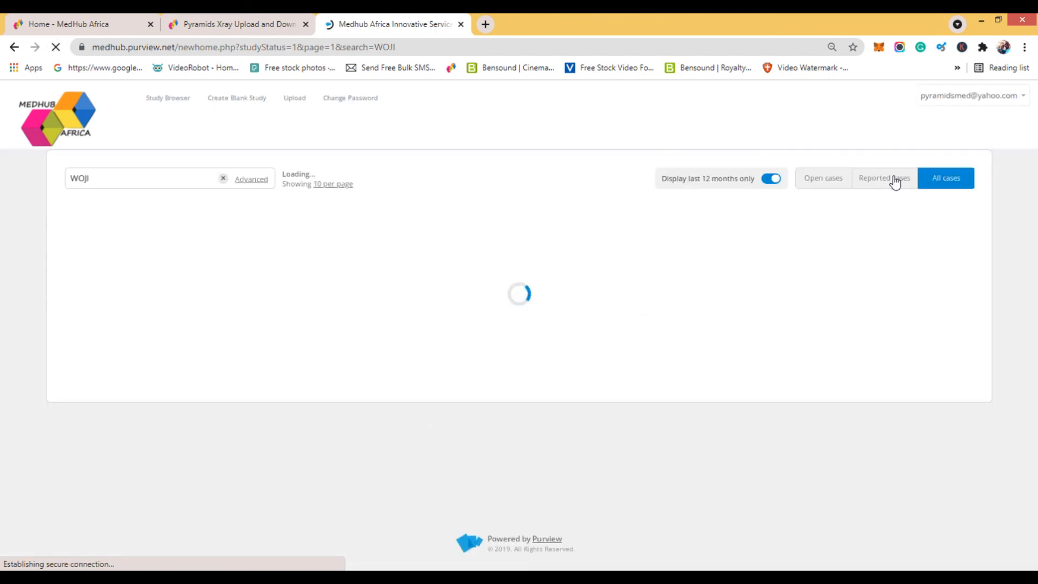
pyautogui.moveTo(119, 403); pyautogui.dragTo(71, 404)
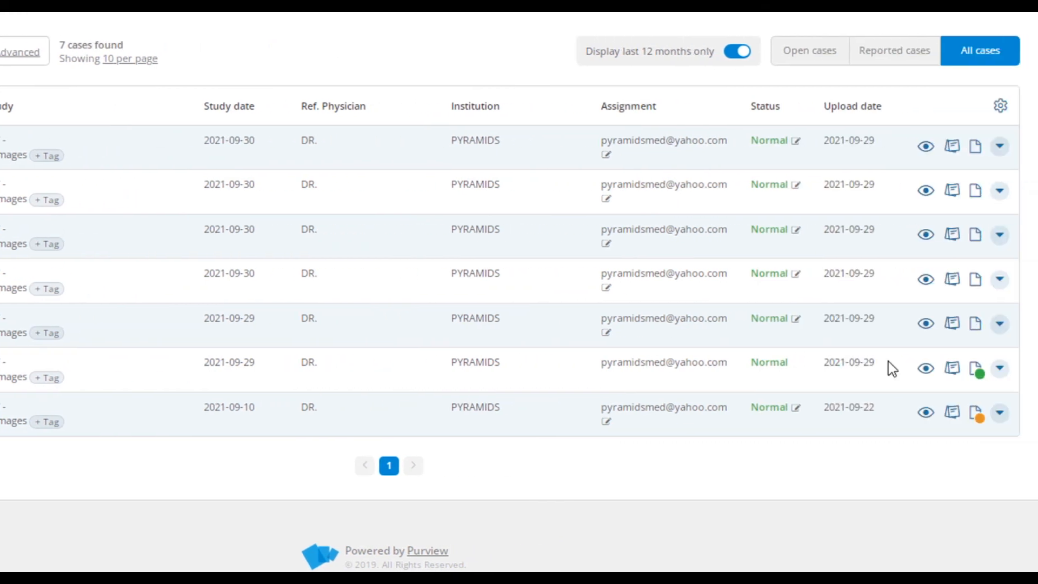
pyautogui.rightClick(977, 370)
pyautogui.click(920, 153)
pyautogui.click(522, 24)
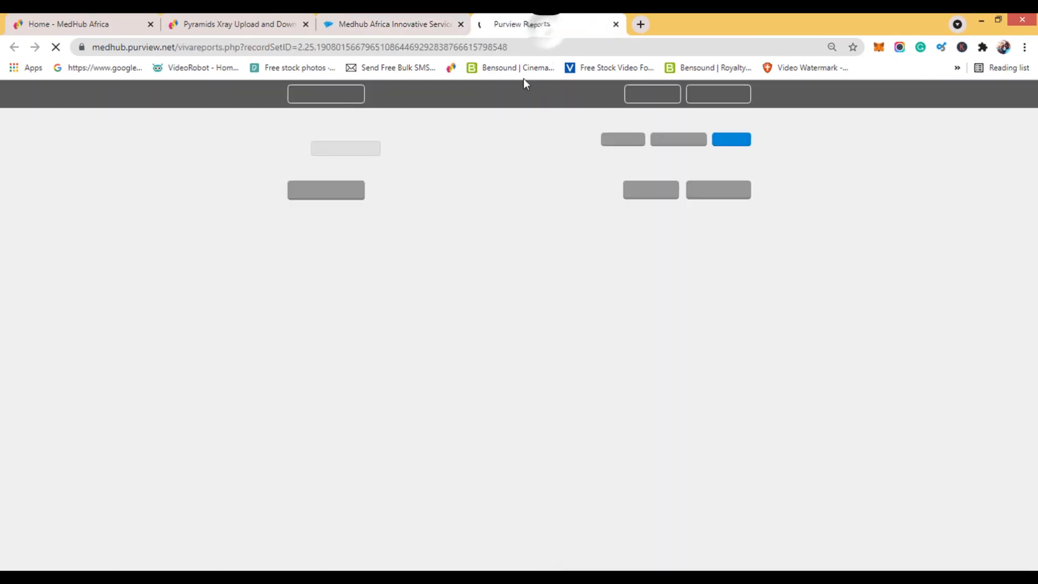
pyautogui.scroll(-15, 550, 396)
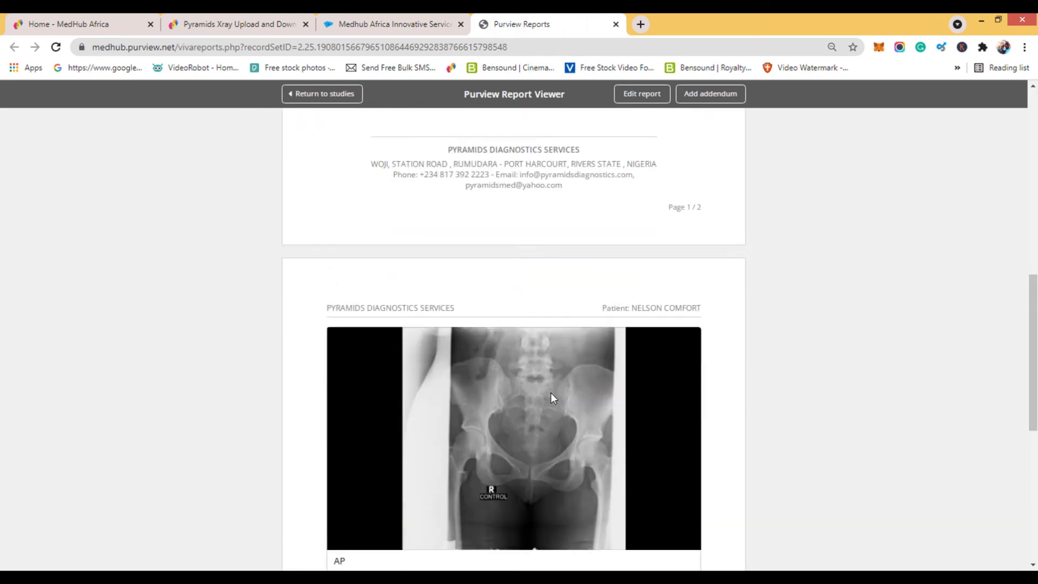
pyautogui.scroll(6, 551, 396)
pyautogui.scroll(9, 551, 394)
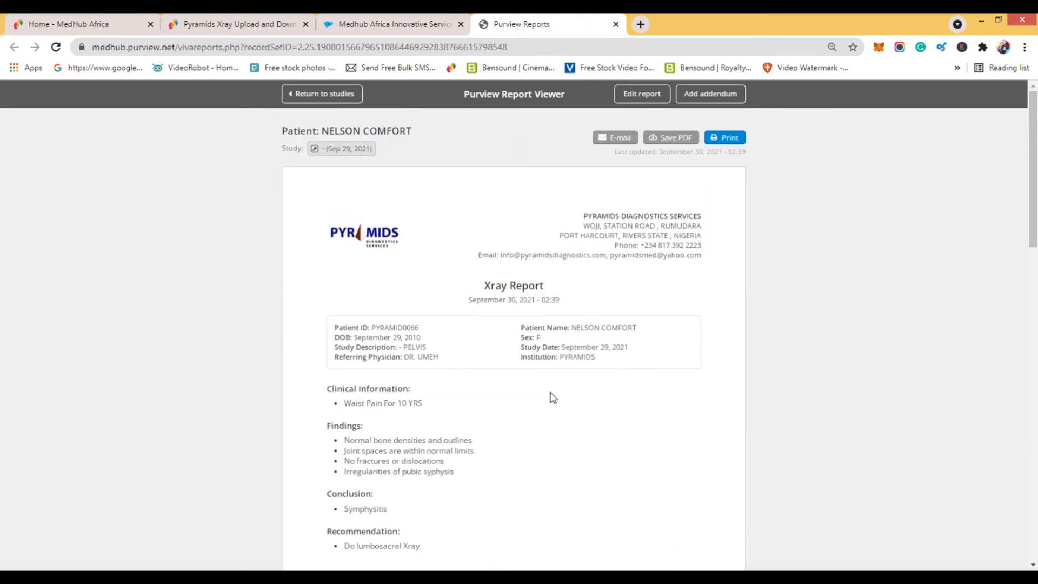
# Reopen the finished report for editing with its date, look through its fields, and close the tab without finishing it.
pyautogui.click(643, 98)
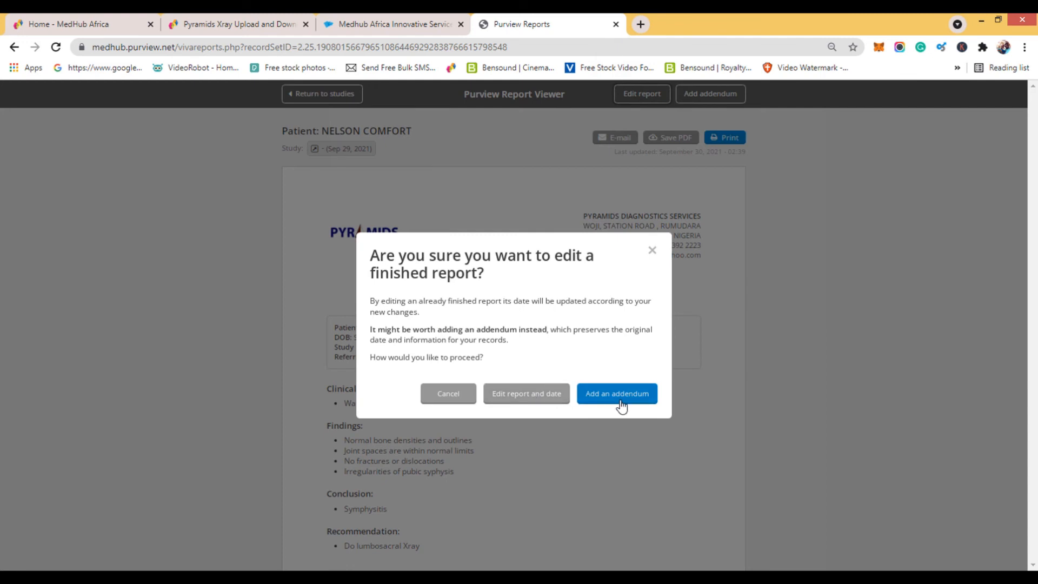
pyautogui.click(515, 397)
pyautogui.scroll(-10, 513, 394)
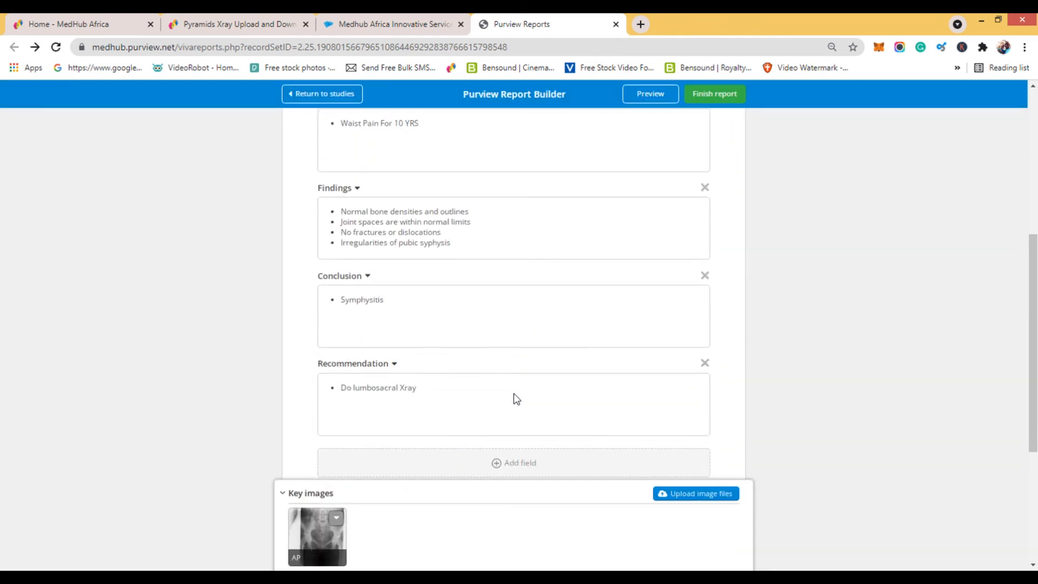
pyautogui.scroll(6, 513, 394)
pyautogui.scroll(5, 515, 399)
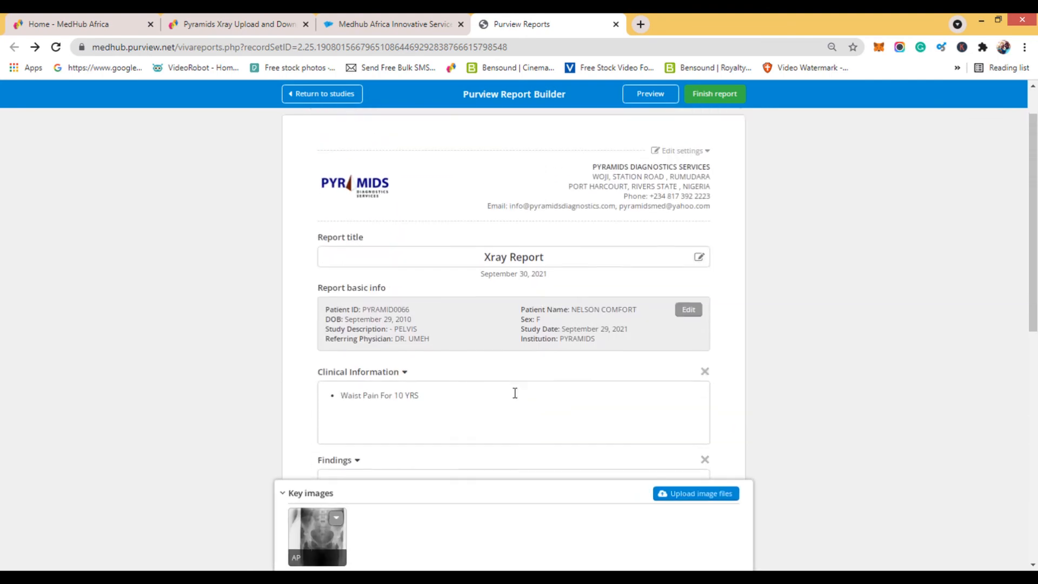
pyautogui.click(616, 25)
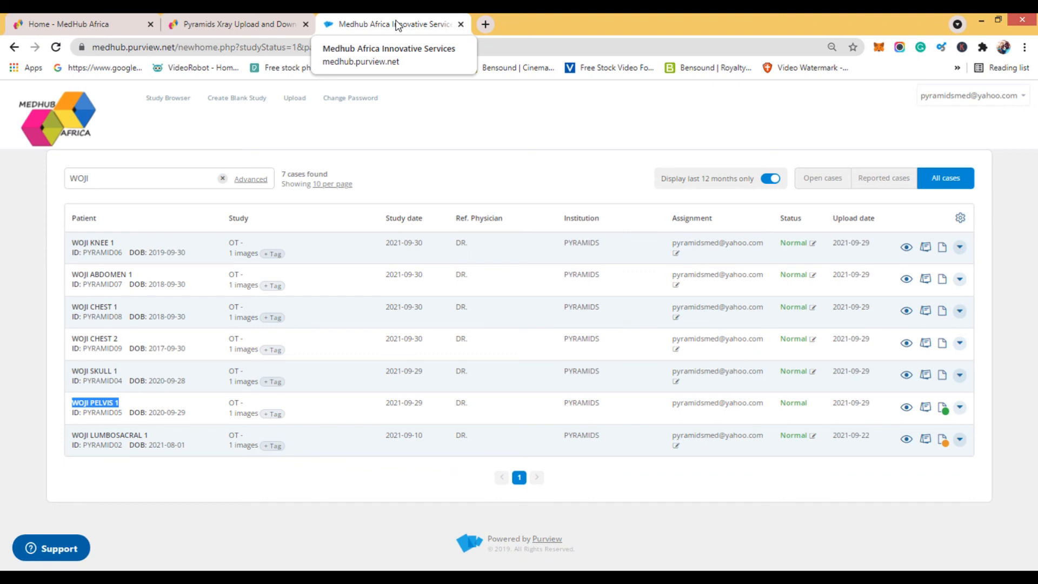
# Open the WOJI PELVIS 1 report from the study list in a new tab and finish it again.
pyautogui.rightClick(942, 409)
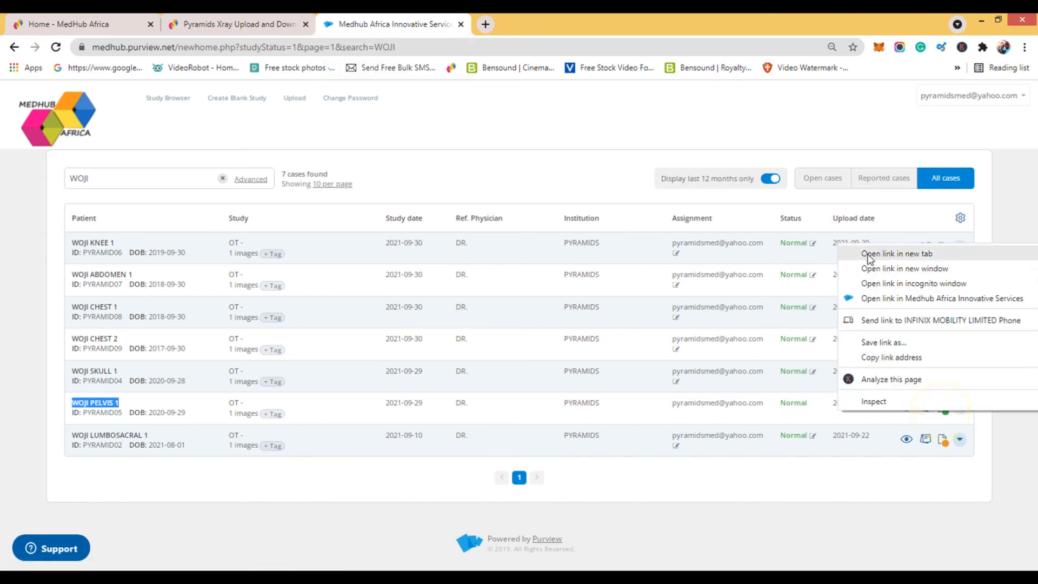
pyautogui.click(888, 262)
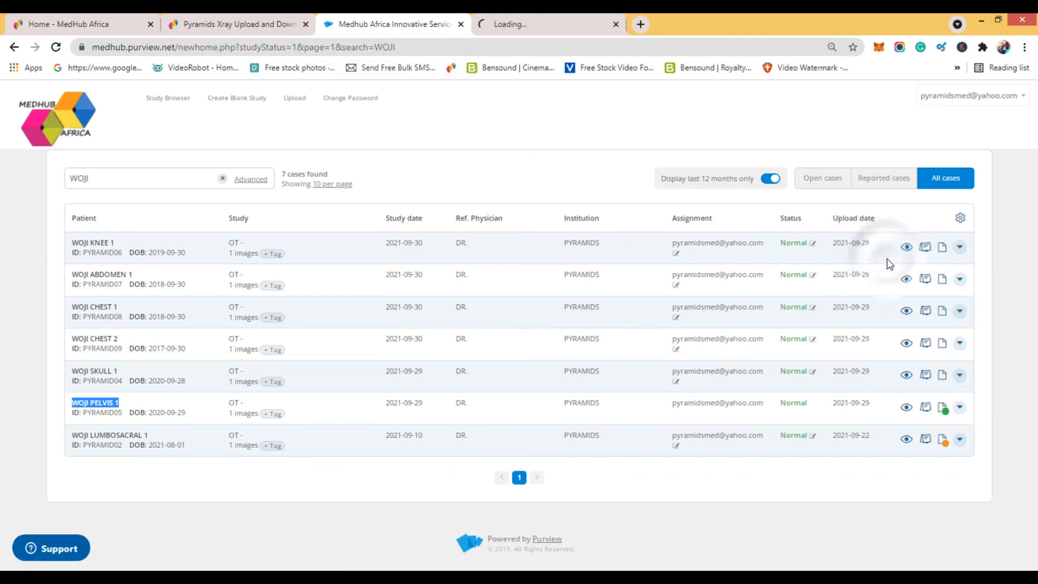
pyautogui.click(532, 24)
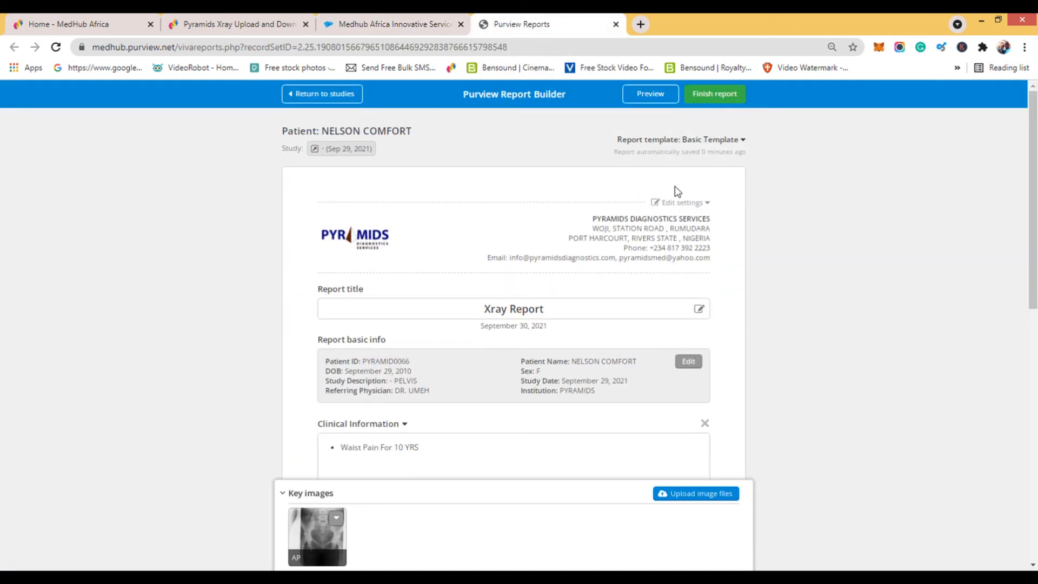
pyautogui.click(703, 95)
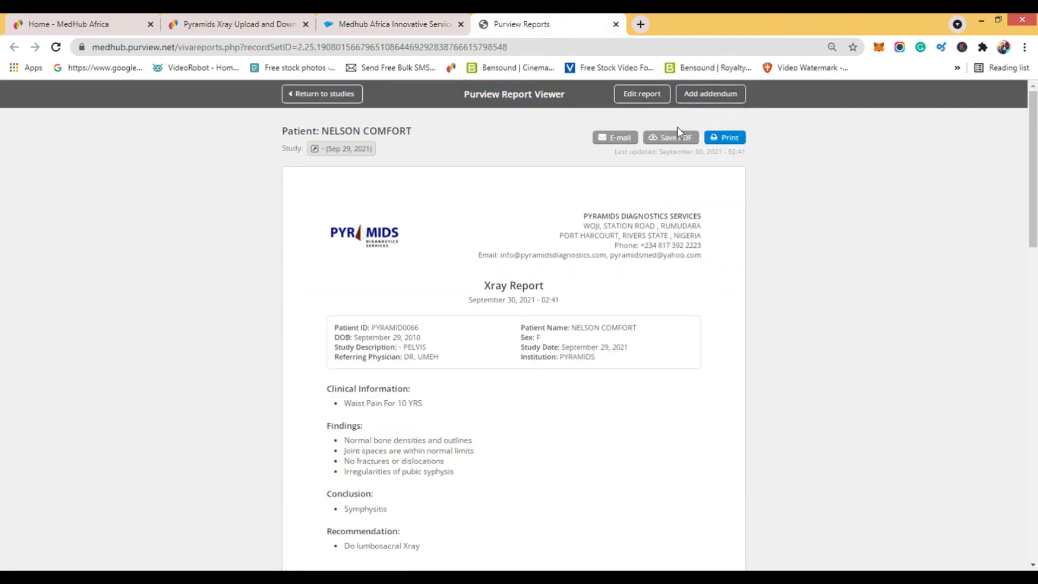
# Review the pages of the finished report and save it as a PDF.
pyautogui.scroll(-8, 643, 259)
pyautogui.scroll(8, 630, 283)
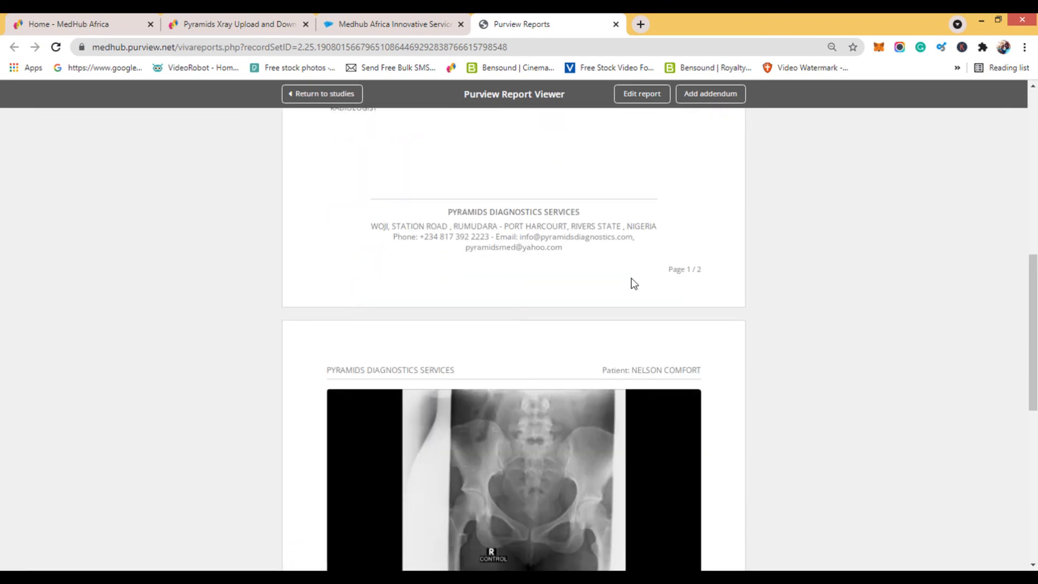
pyautogui.scroll(1, 645, 238)
pyautogui.click(671, 138)
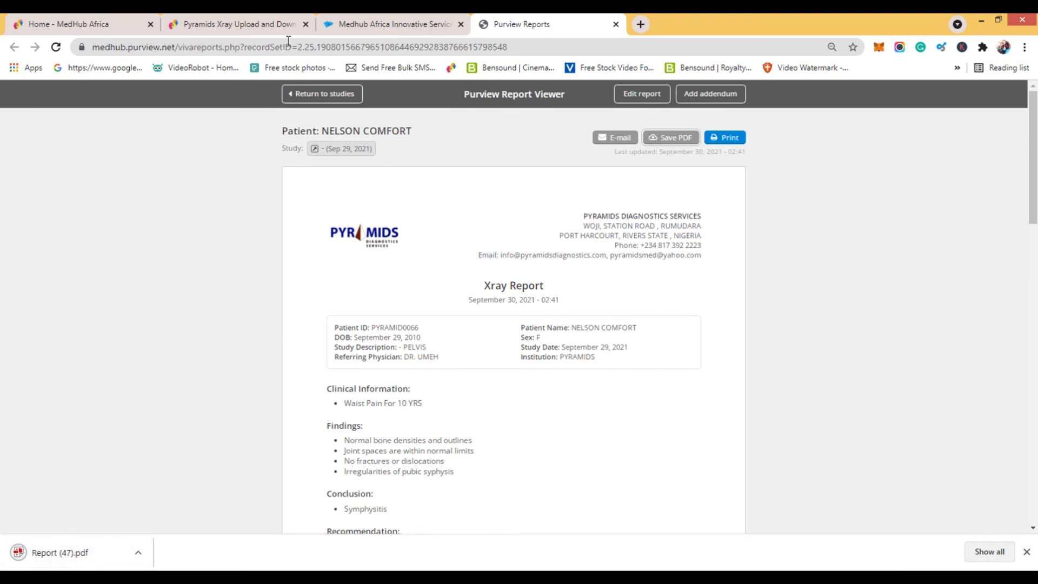
# Switch to the Pyramids-WOJI X-ray upload portal and open the 6TH AUGUST 2021 folder inside the first doctor's folder.
pyautogui.click(251, 23)
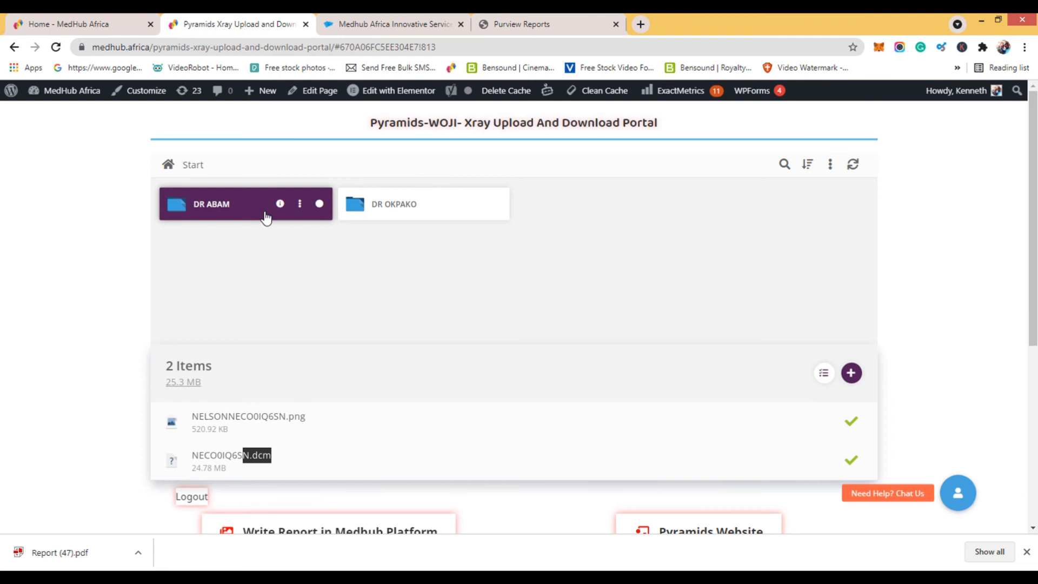
pyautogui.click(228, 208)
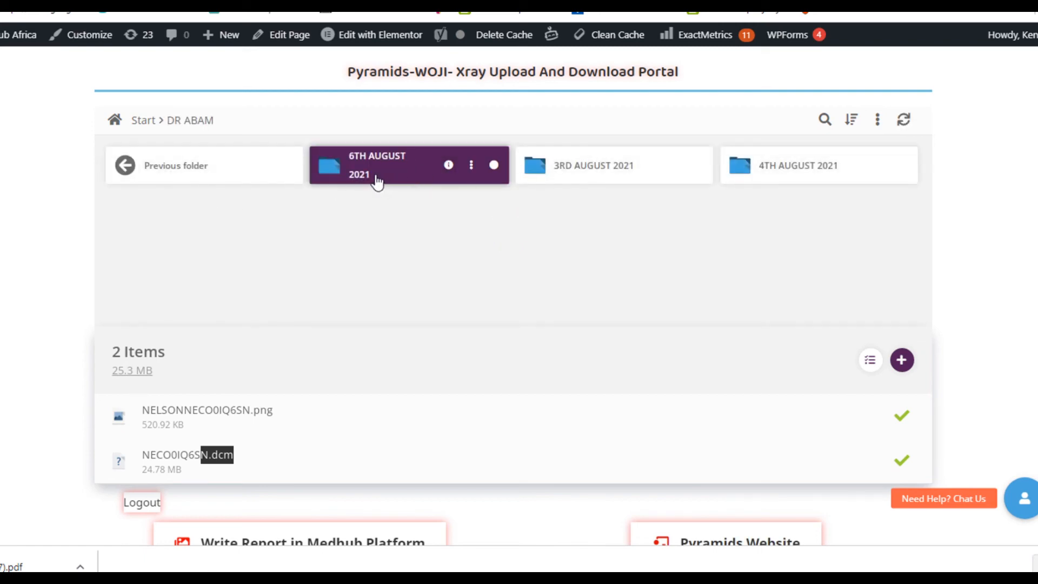
pyautogui.click(377, 182)
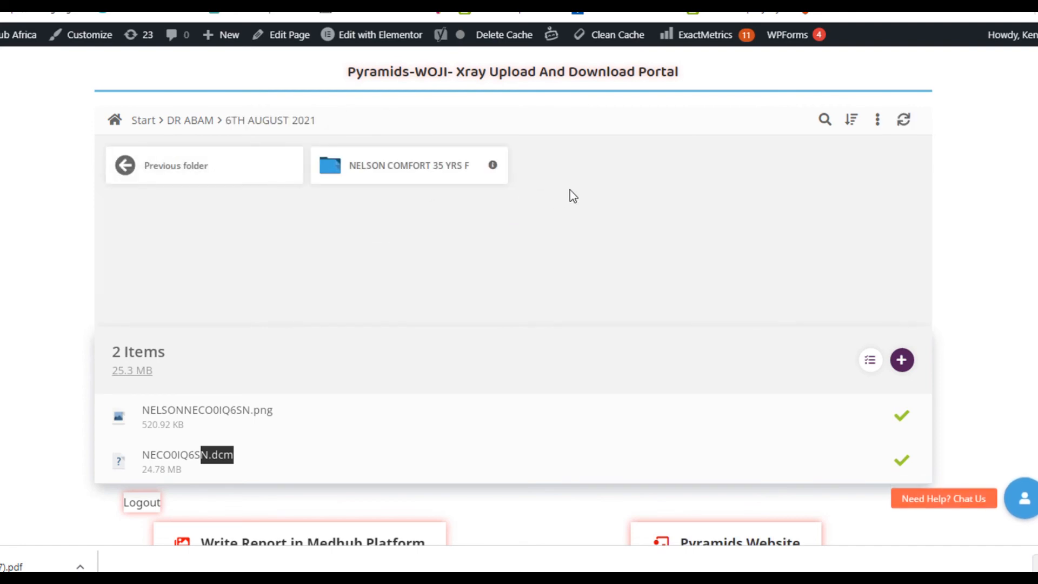
pyautogui.click(626, 184)
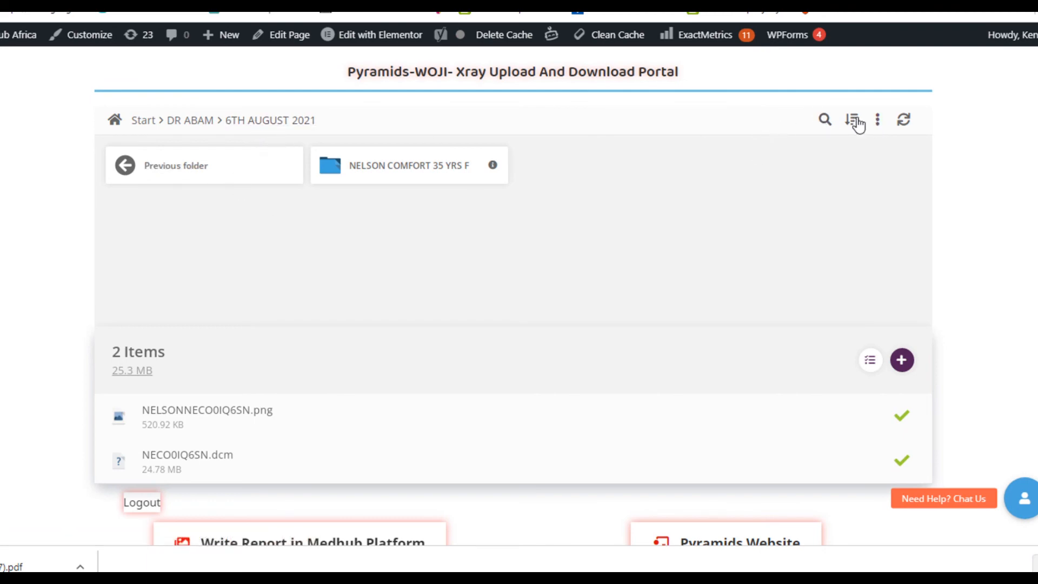
# Create a folder named REPORTS inside 6TH AUGUST 2021 and open it from its parent folder.
pyautogui.click(877, 119)
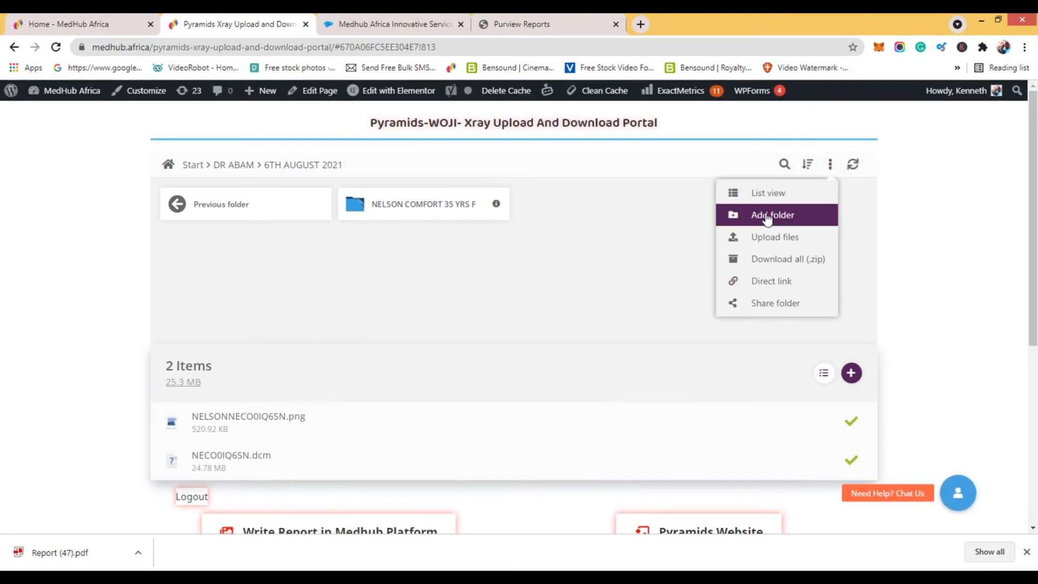
pyautogui.click(768, 218)
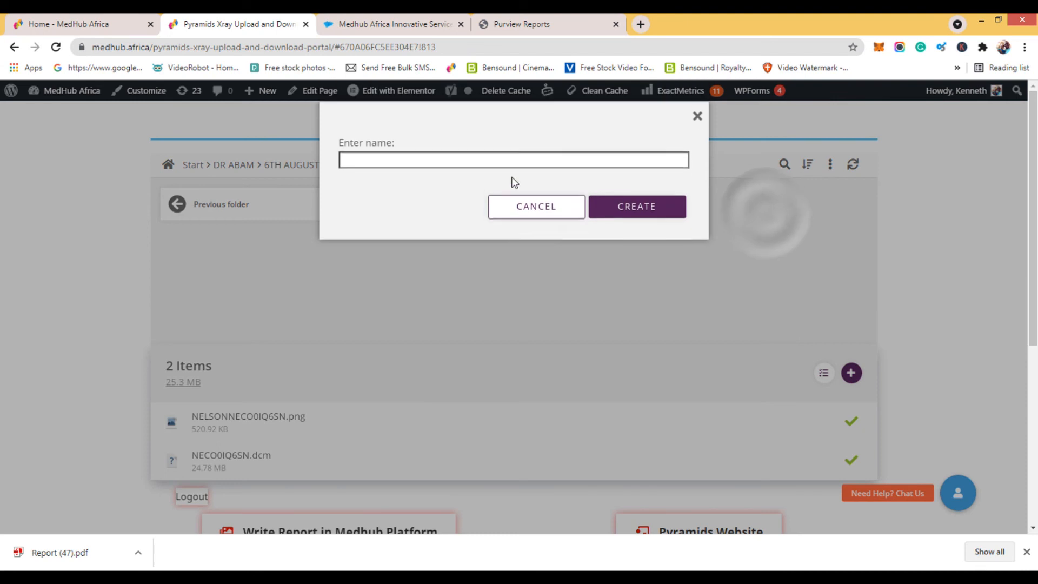
pyautogui.click(478, 172)
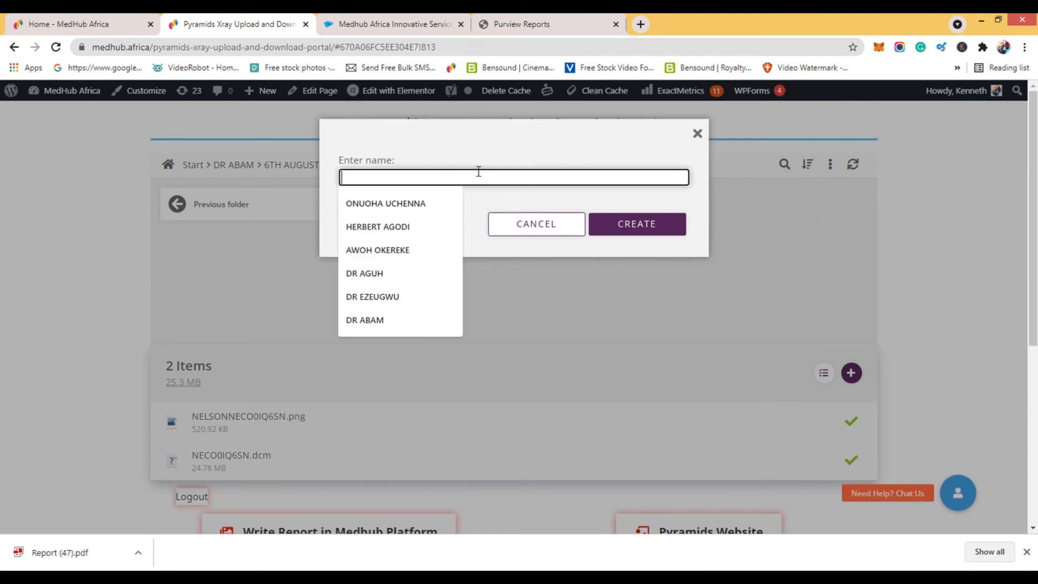
pyautogui.write('REPORTS')
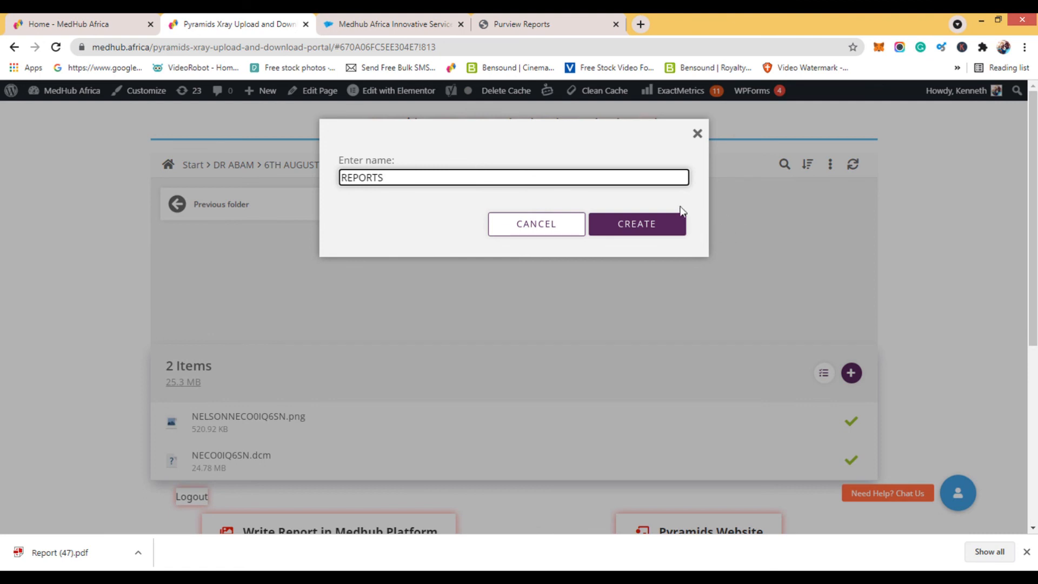
pyautogui.click(637, 225)
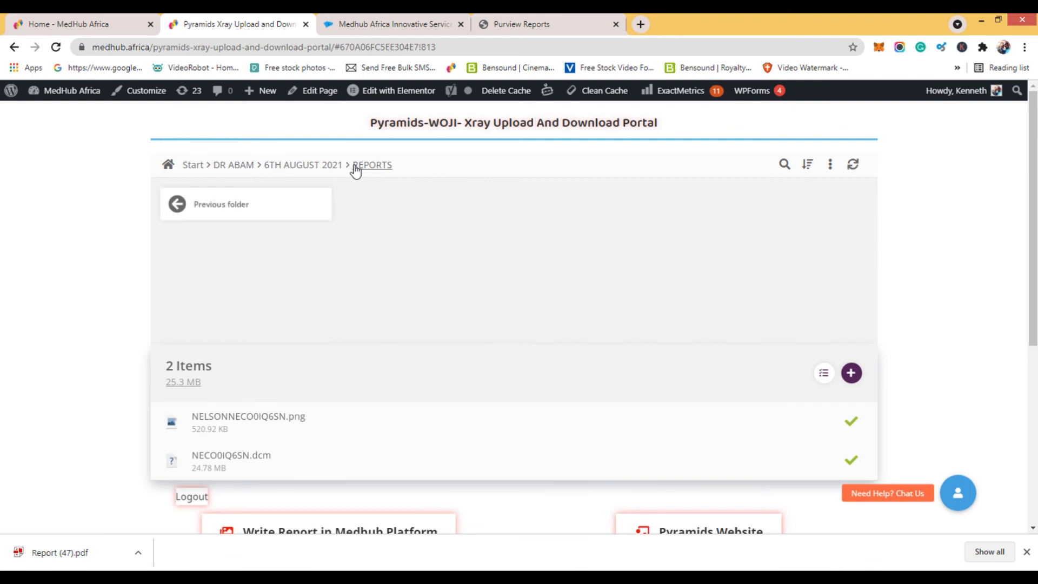
pyautogui.click(339, 165)
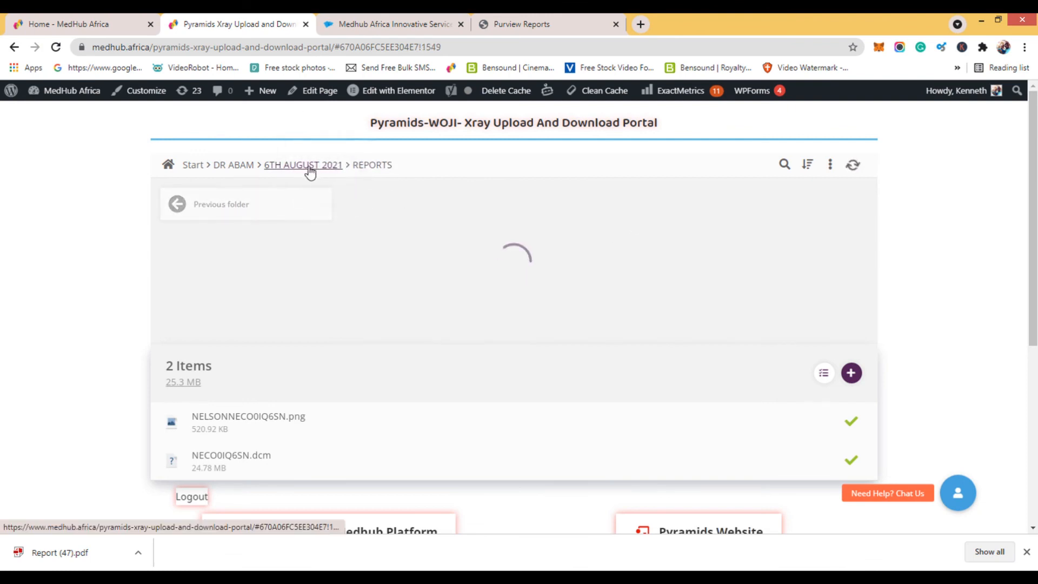
pyautogui.click(405, 209)
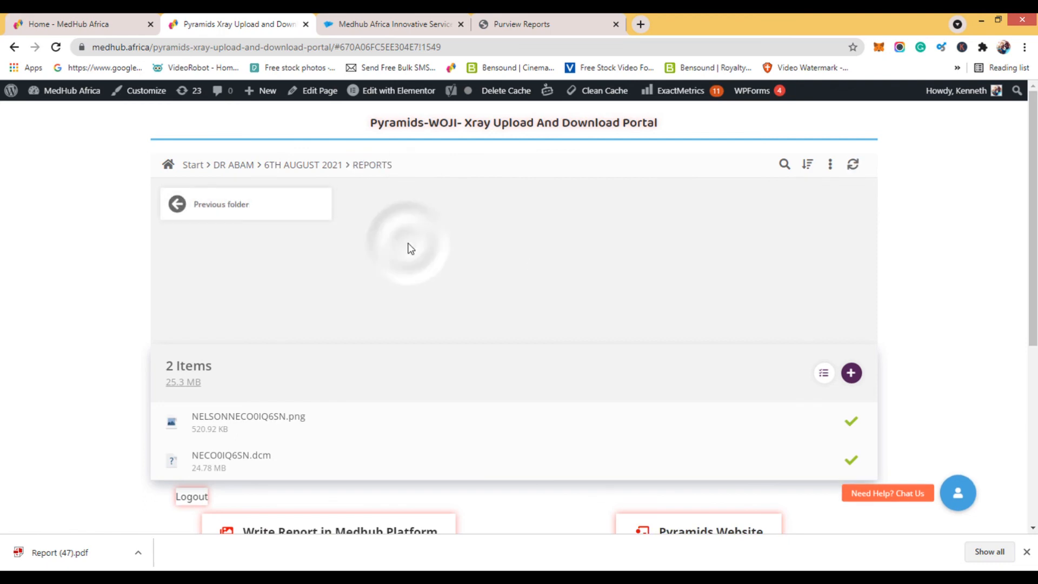
# Upload Report (47).pdf from the computer's Downloads folder into the open REPORTS folder.
pyautogui.moveTo(54, 553); pyautogui.dragTo(476, 270)
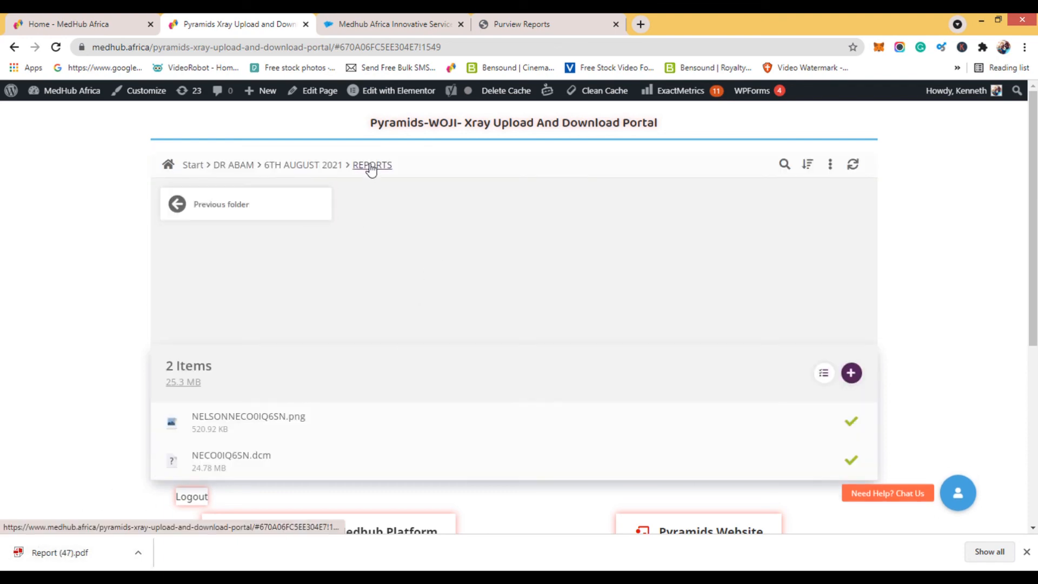
pyautogui.click(853, 378)
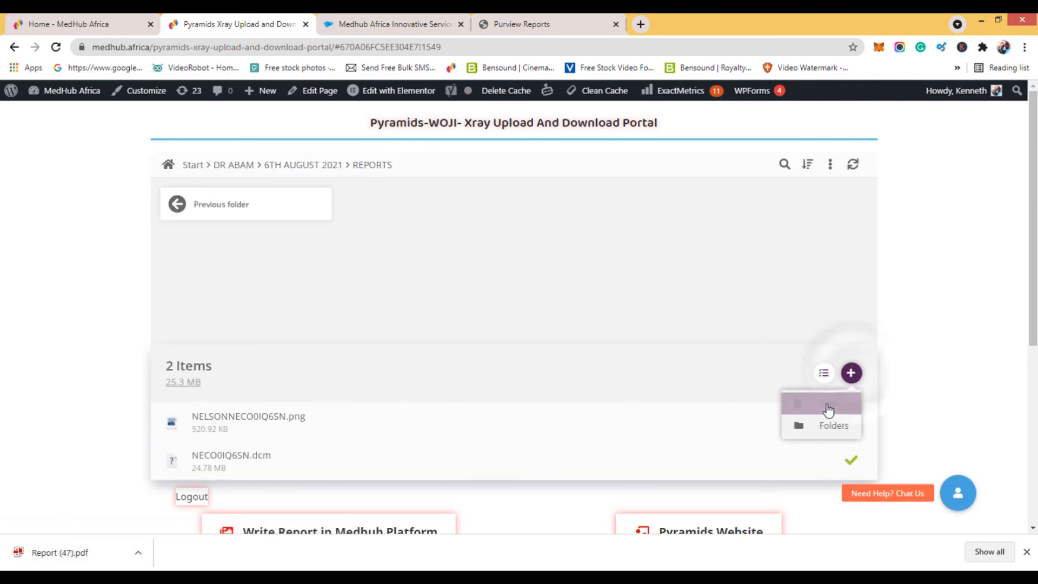
pyautogui.click(827, 403)
pyautogui.click(70, 281)
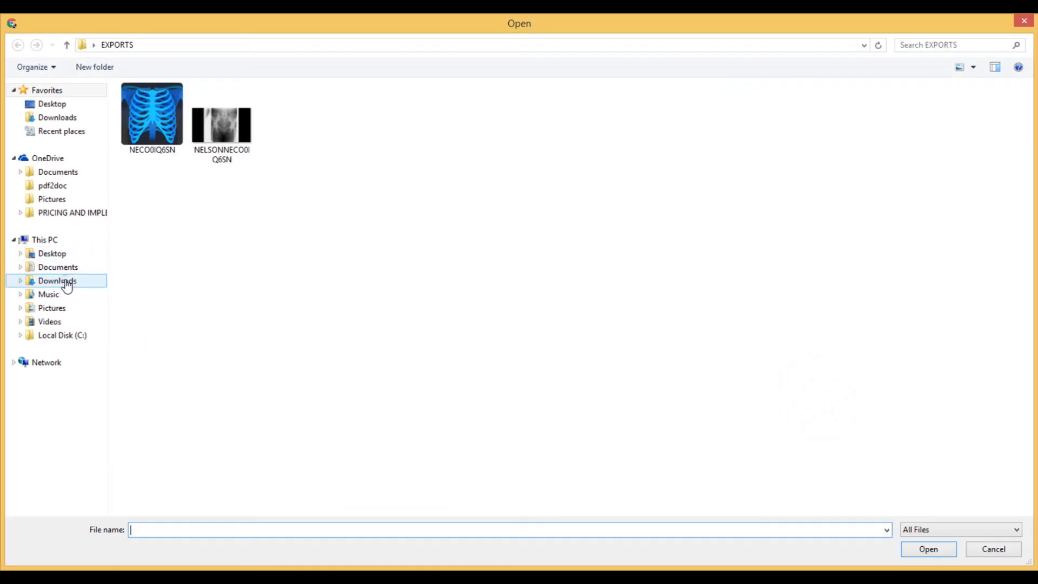
pyautogui.click(184, 529)
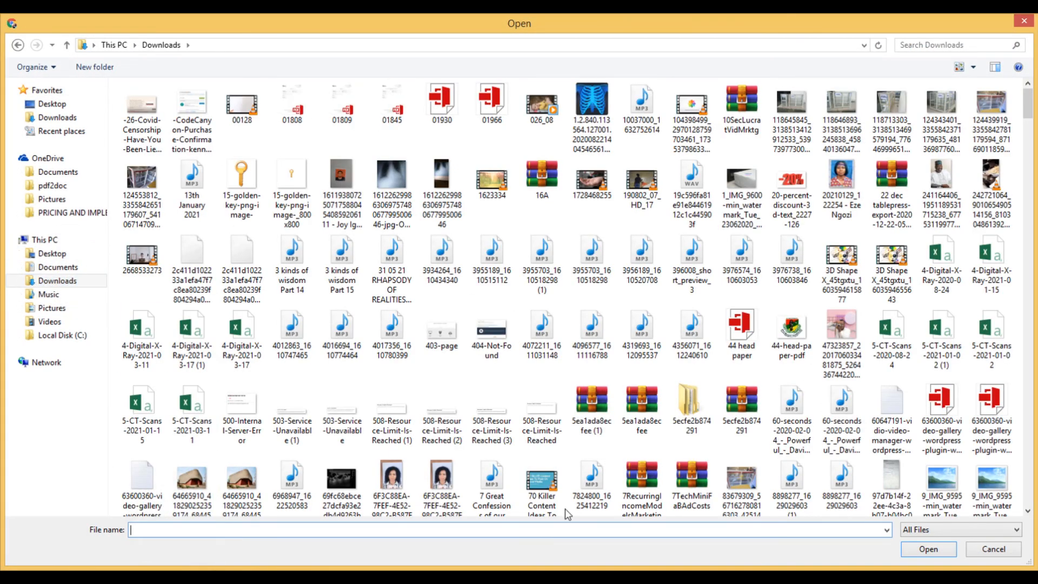
pyautogui.moveTo(1026, 104); pyautogui.dragTo(1028, 510)
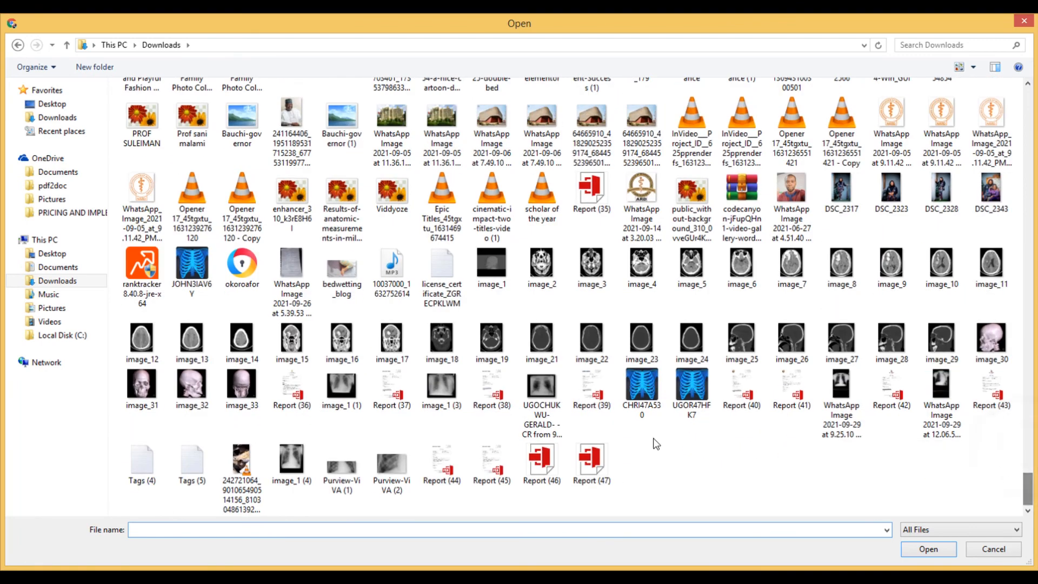
pyautogui.click(592, 464)
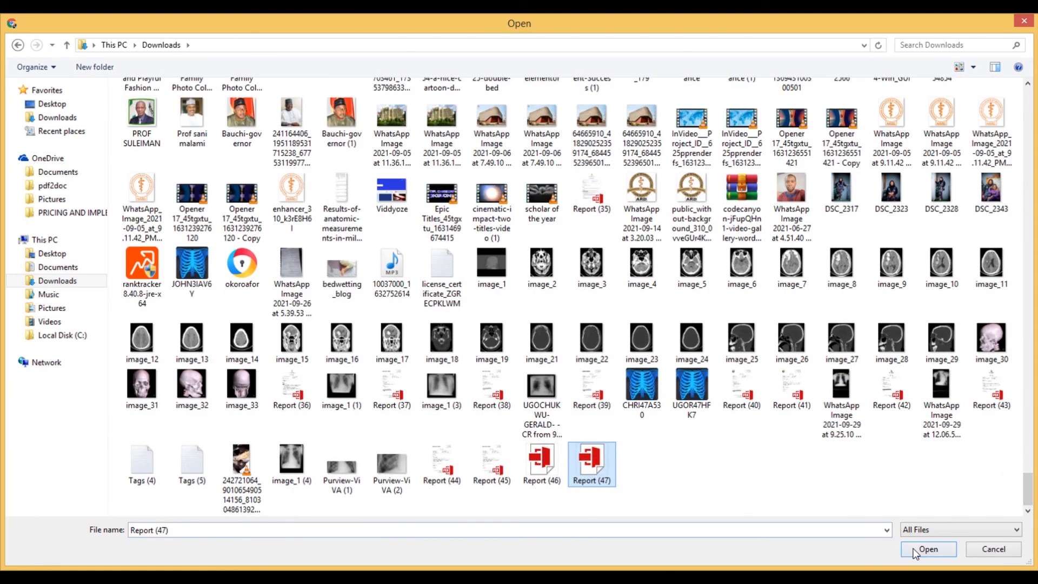
pyautogui.click(914, 548)
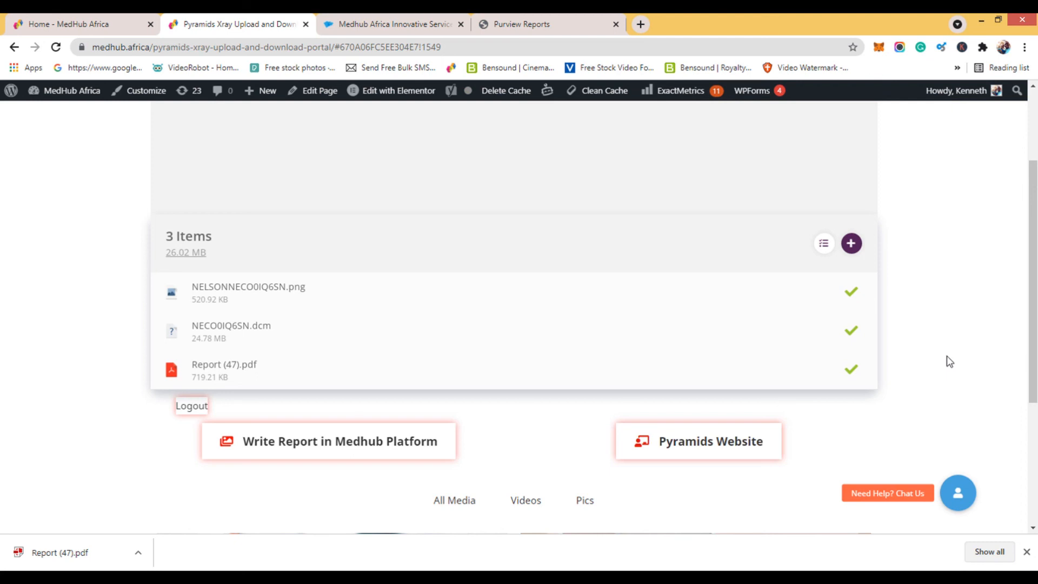
# Rename the uploaded Report (47).pdf to the patient's full name followed by "Report", without the number.
pyautogui.scroll(2, 951, 360)
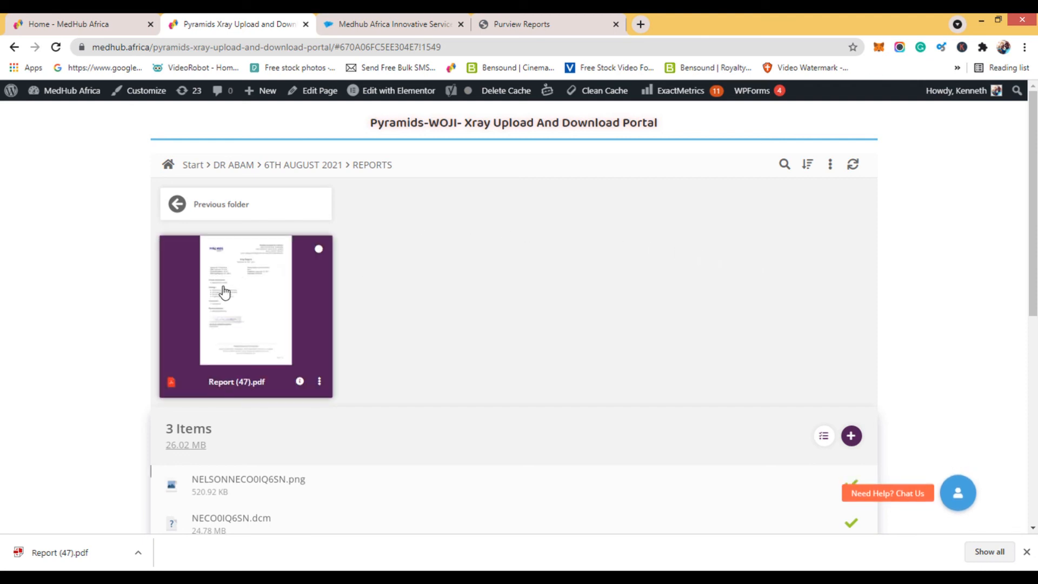
pyautogui.click(320, 383)
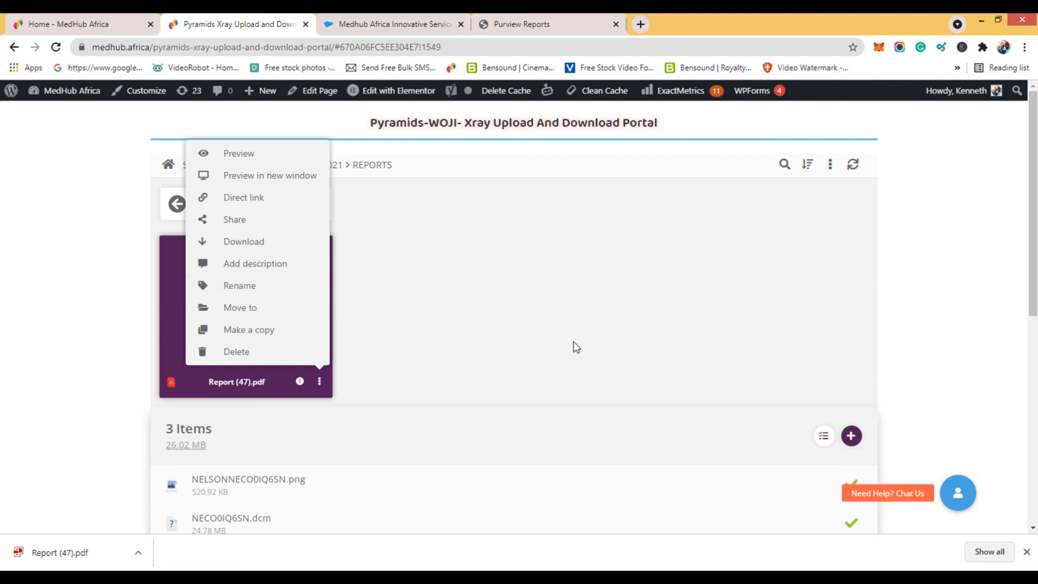
pyautogui.click(251, 285)
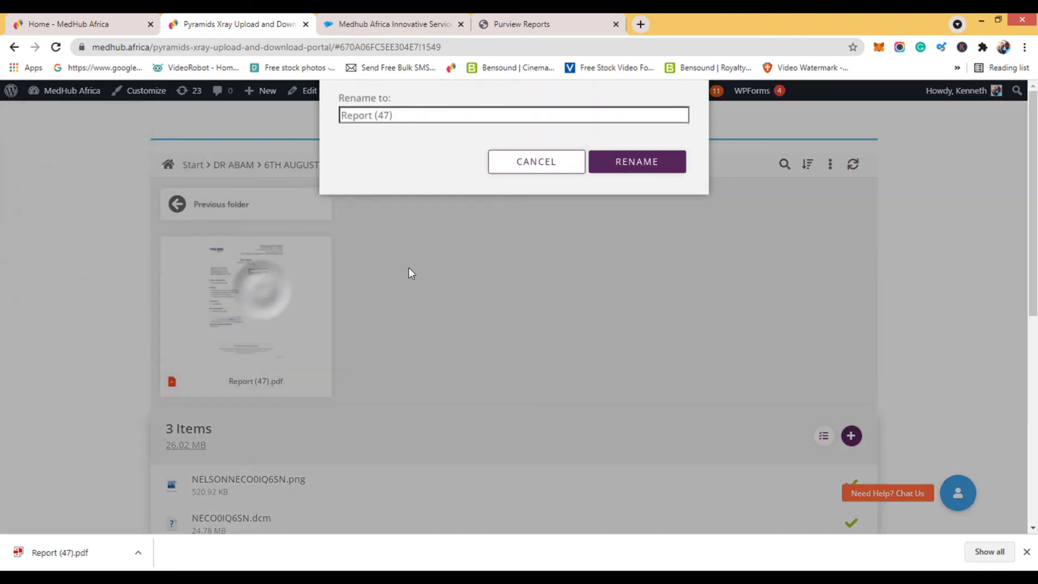
pyautogui.click(394, 175)
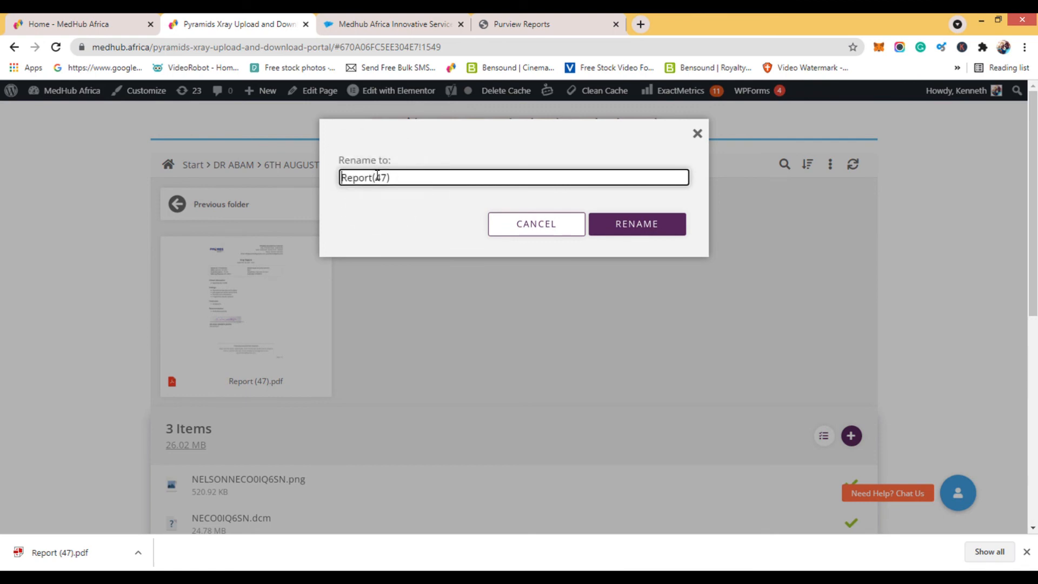
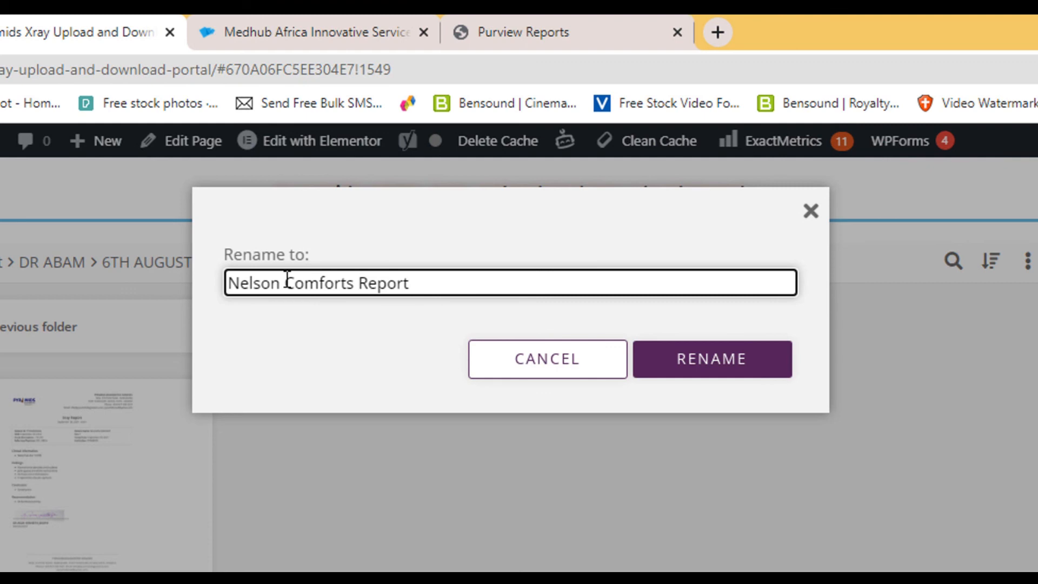
pyautogui.click(680, 371)
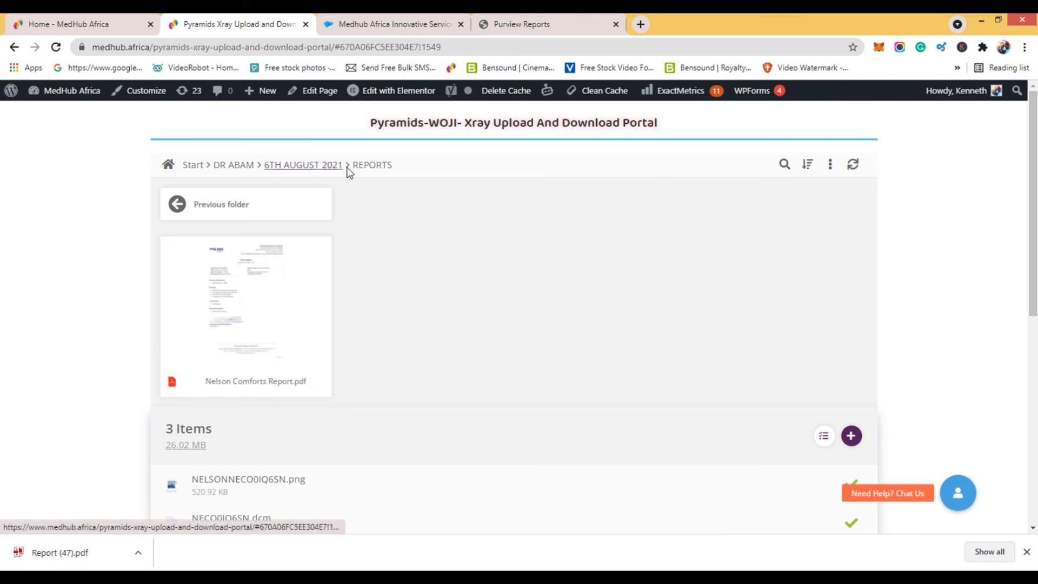
# Return from REPORTS through 6TH AUGUST 2021 to the doctor's folder to view its dated folders.
pyautogui.click(322, 165)
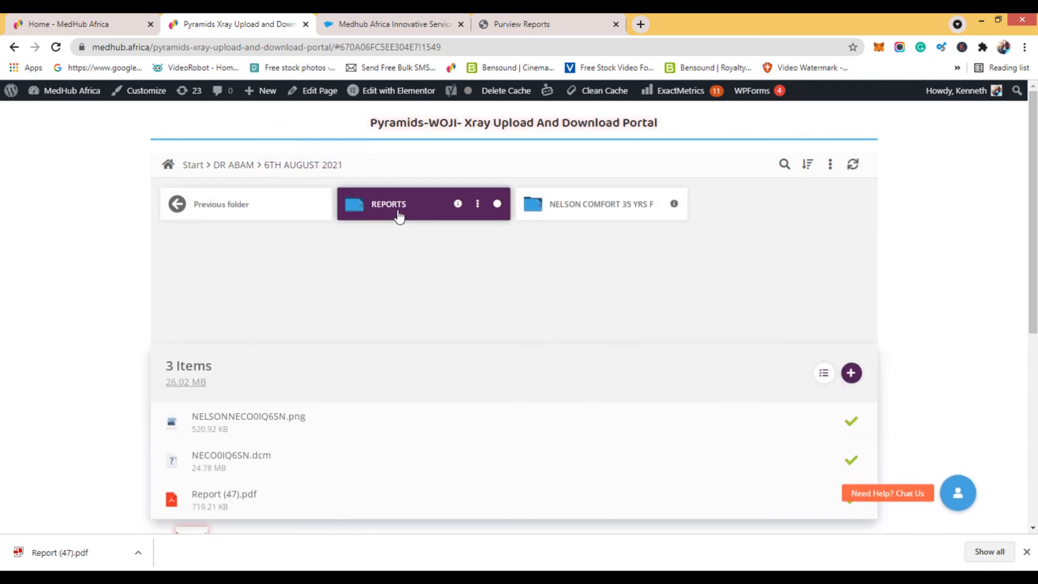
pyautogui.click(270, 203)
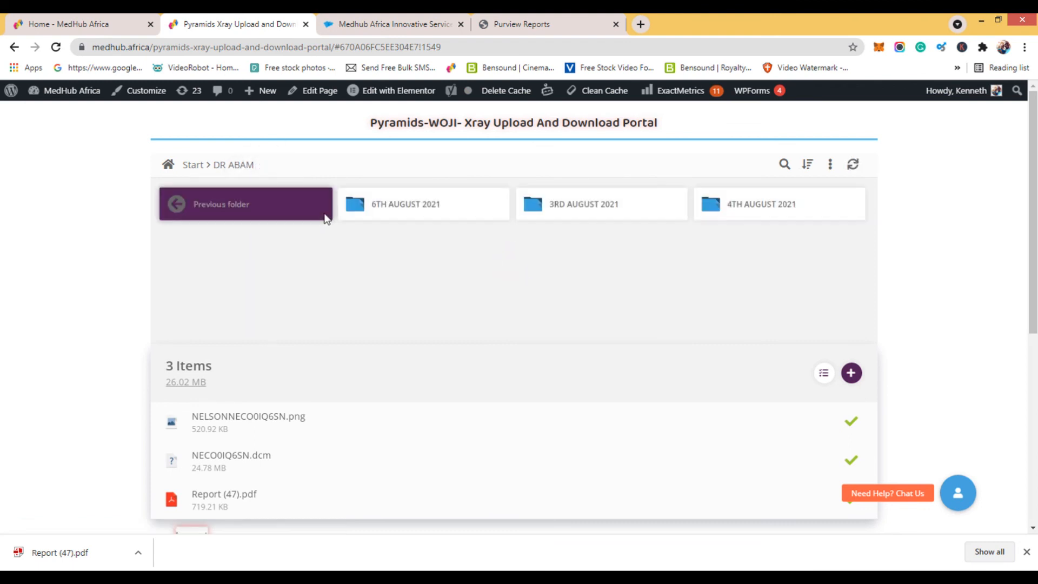